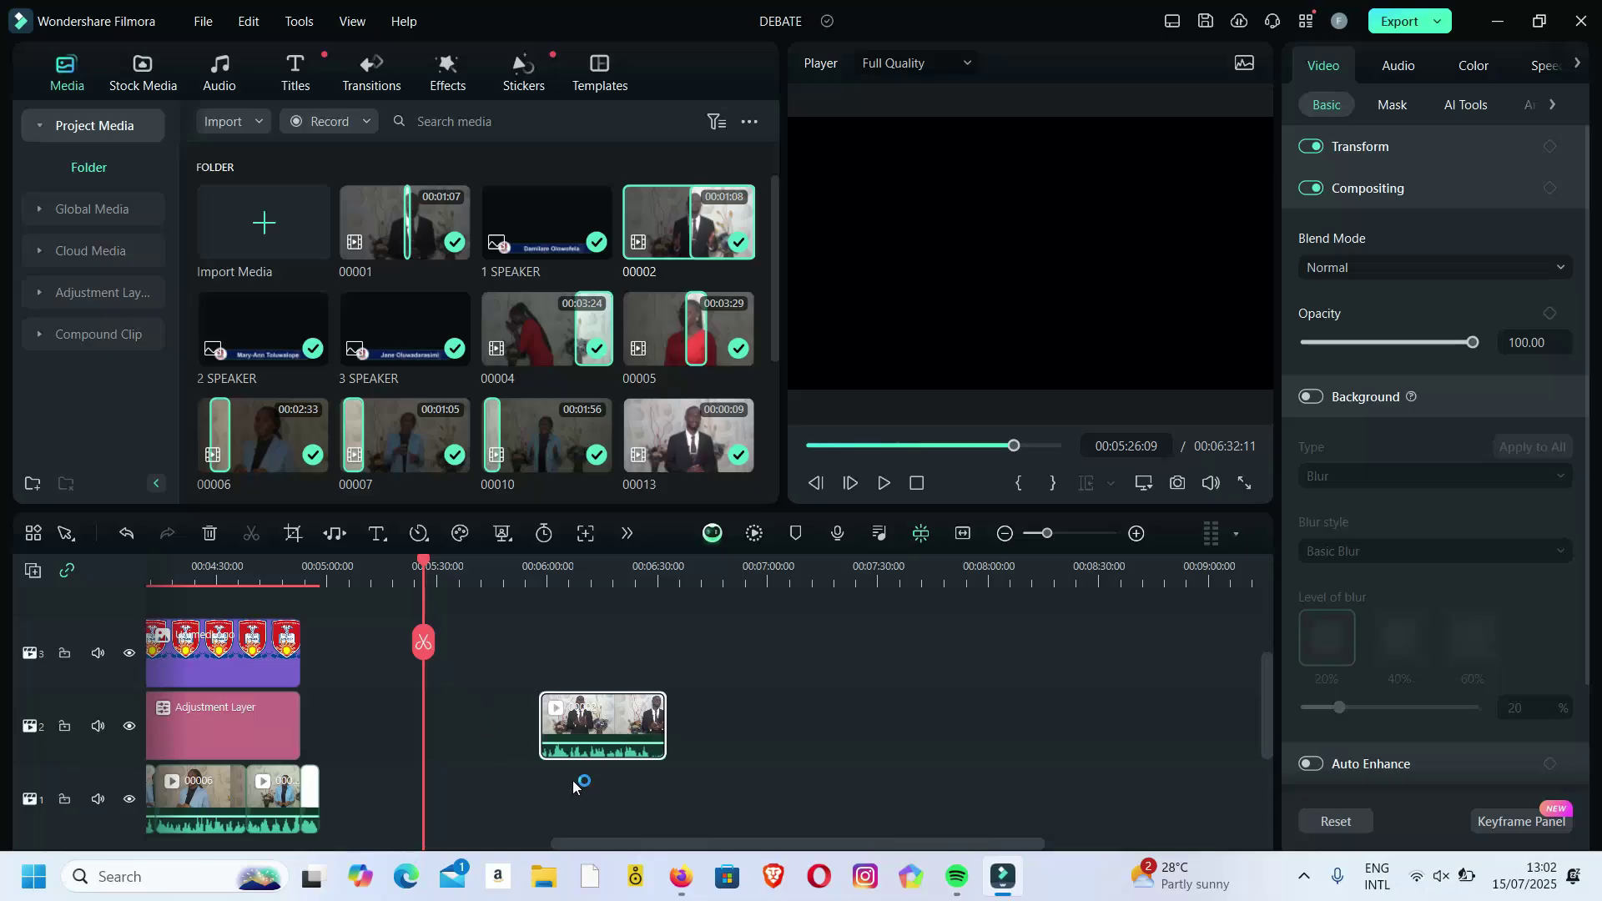
Park the playhead at 00:05:14:19 and scroll the timeline back to the project start.
{"action": "left_click_drag", "start_coordinate": [674, 839], "coordinate": [623, 838]}
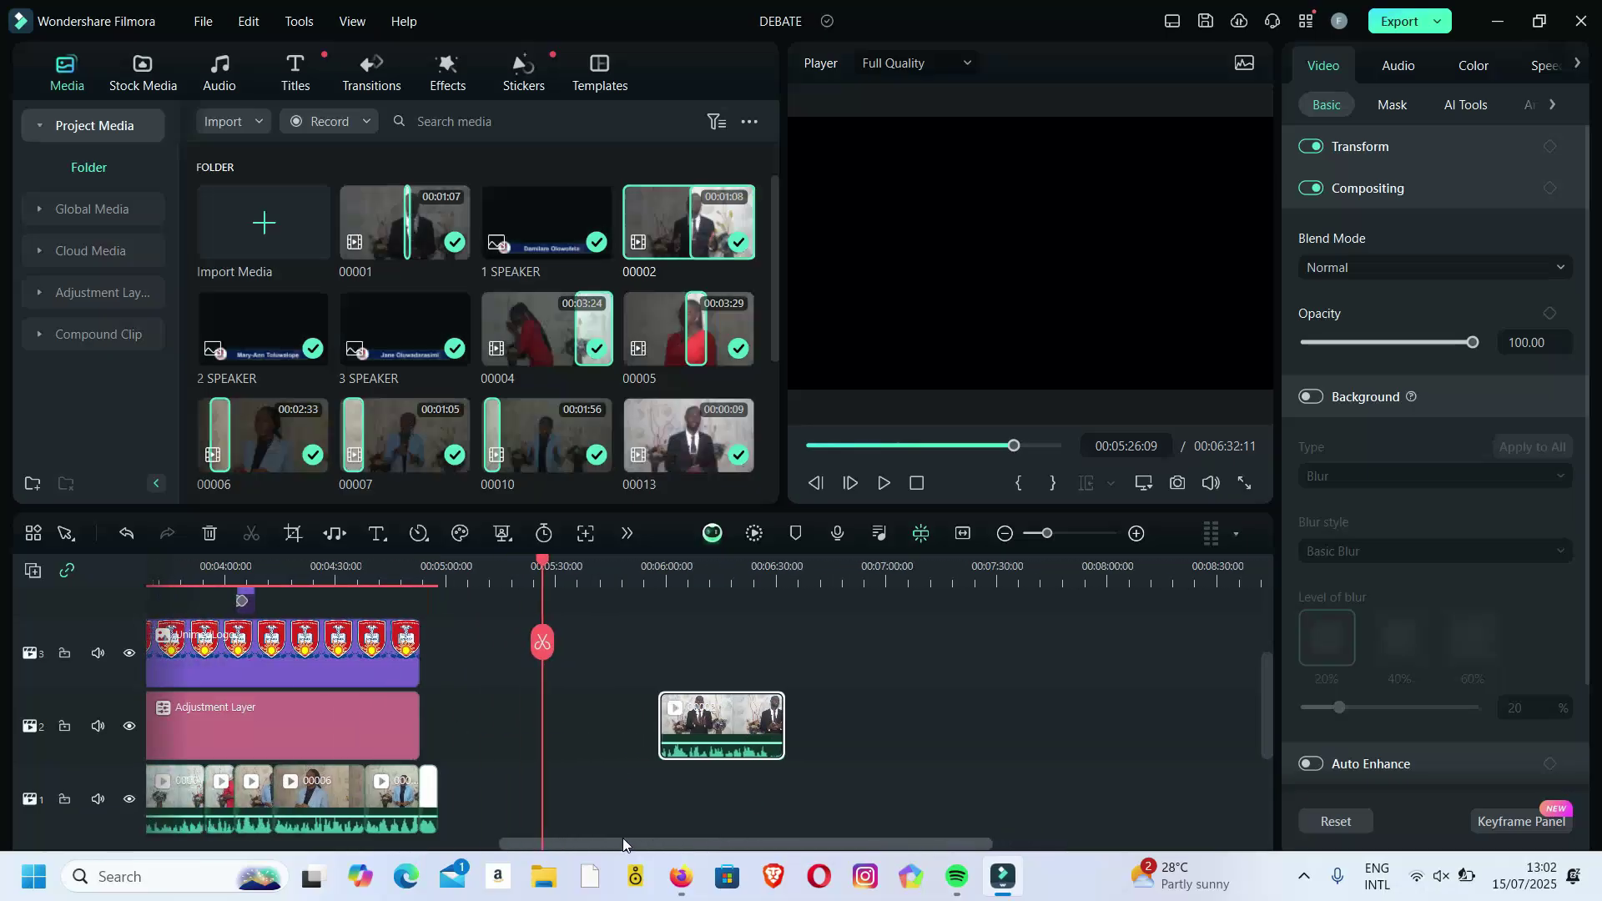
{"action": "right_click", "coordinate": [735, 721]}
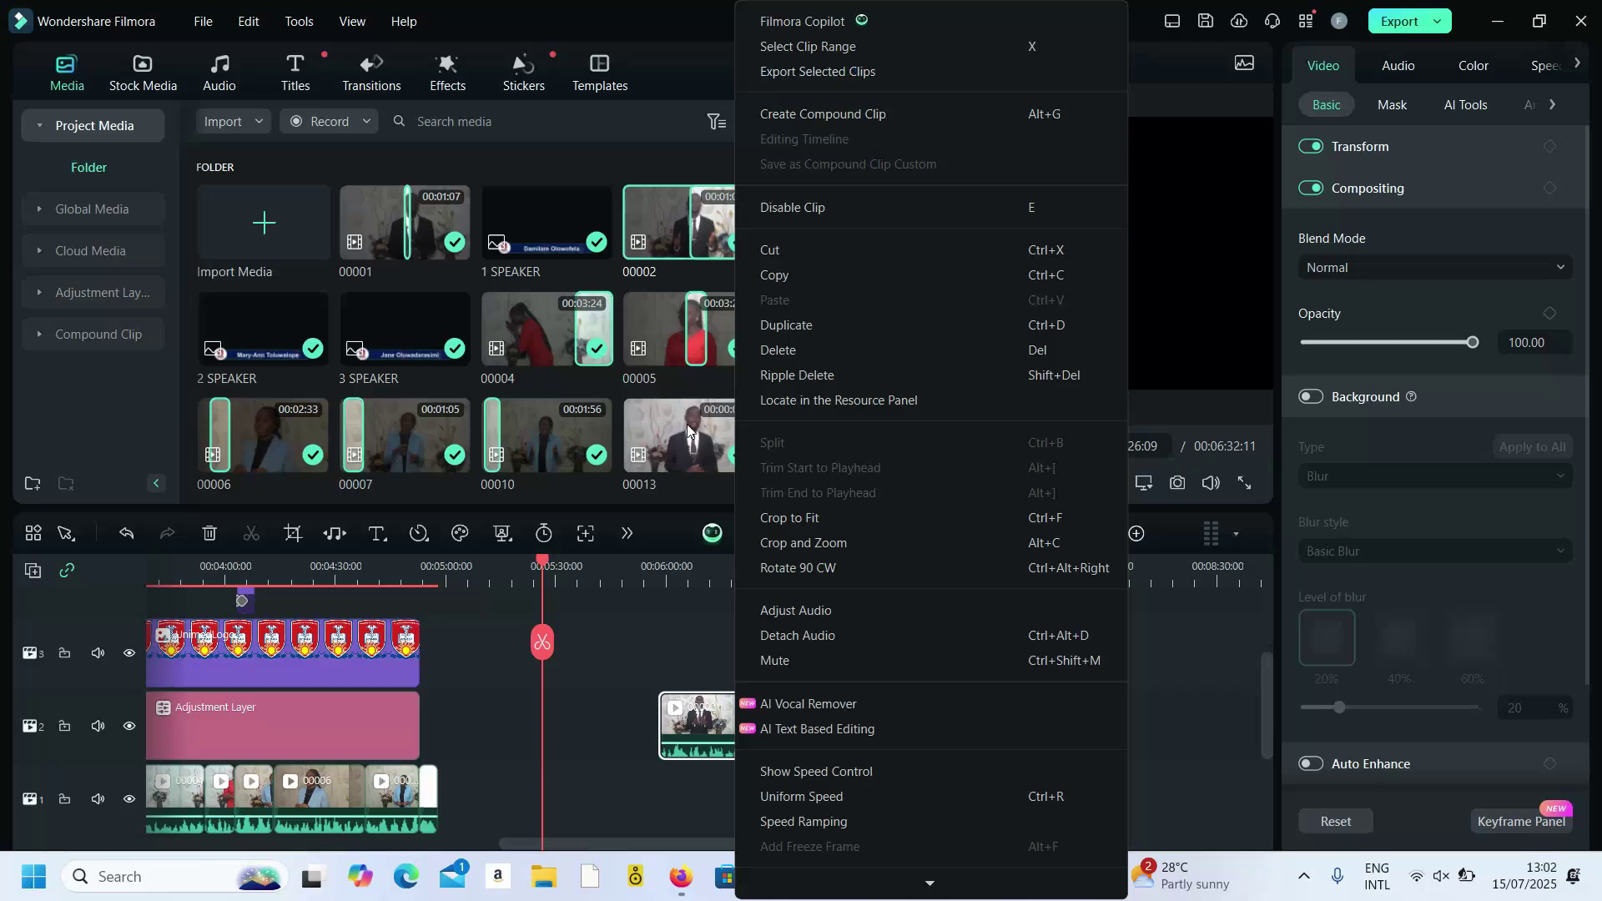
{"action": "left_click", "coordinate": [499, 576]}
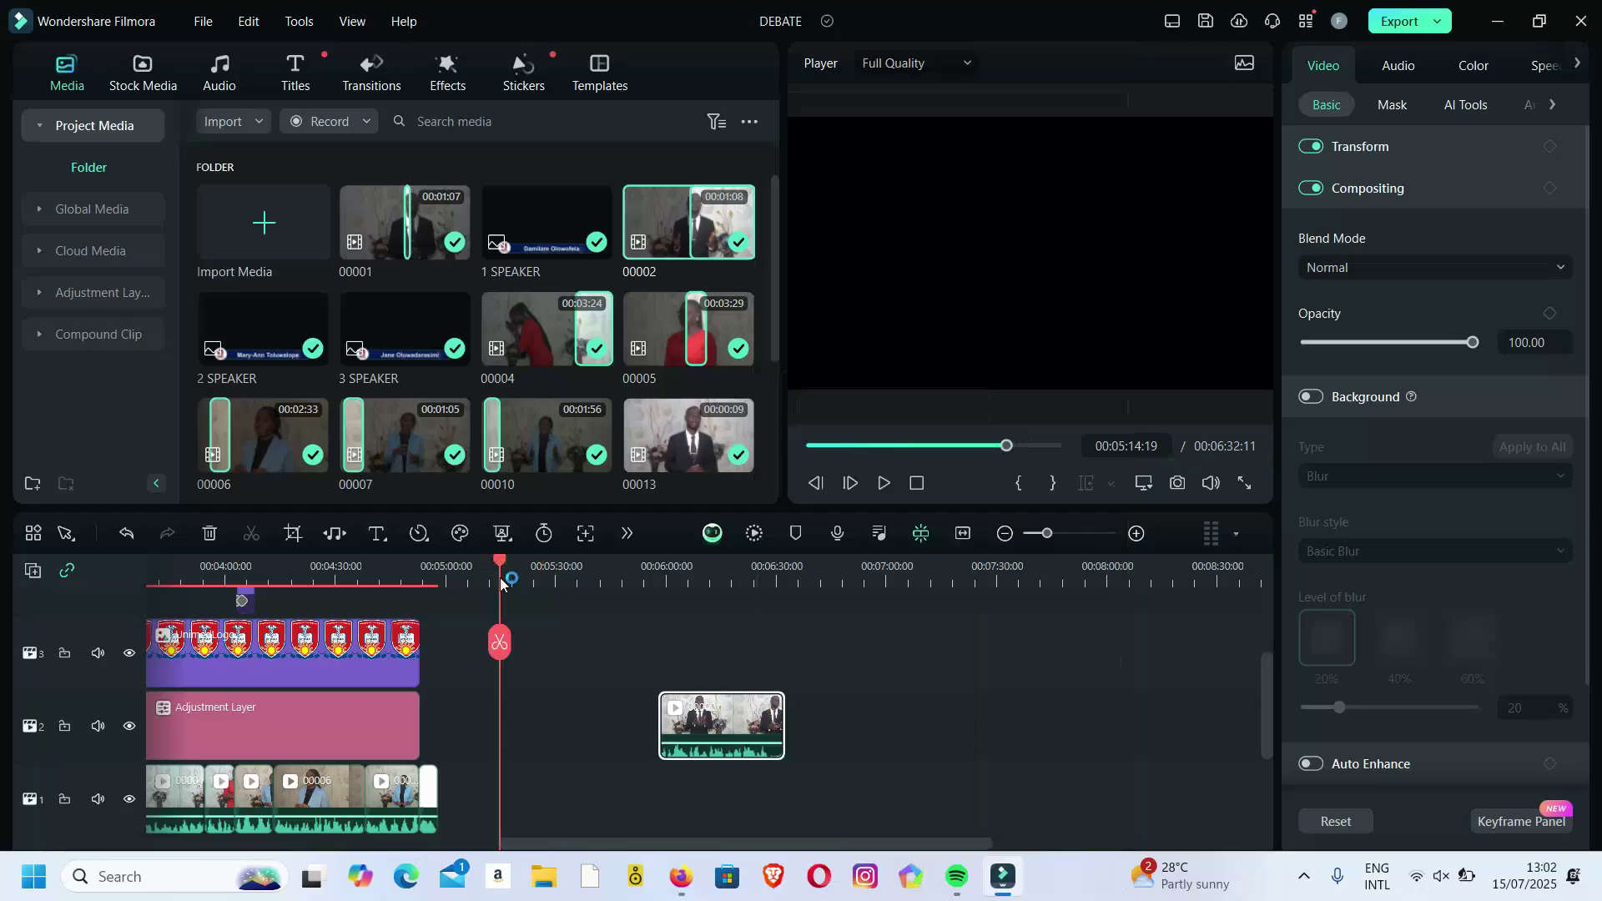
{"action": "left_click_drag", "start_coordinate": [666, 845], "coordinate": [271, 844]}
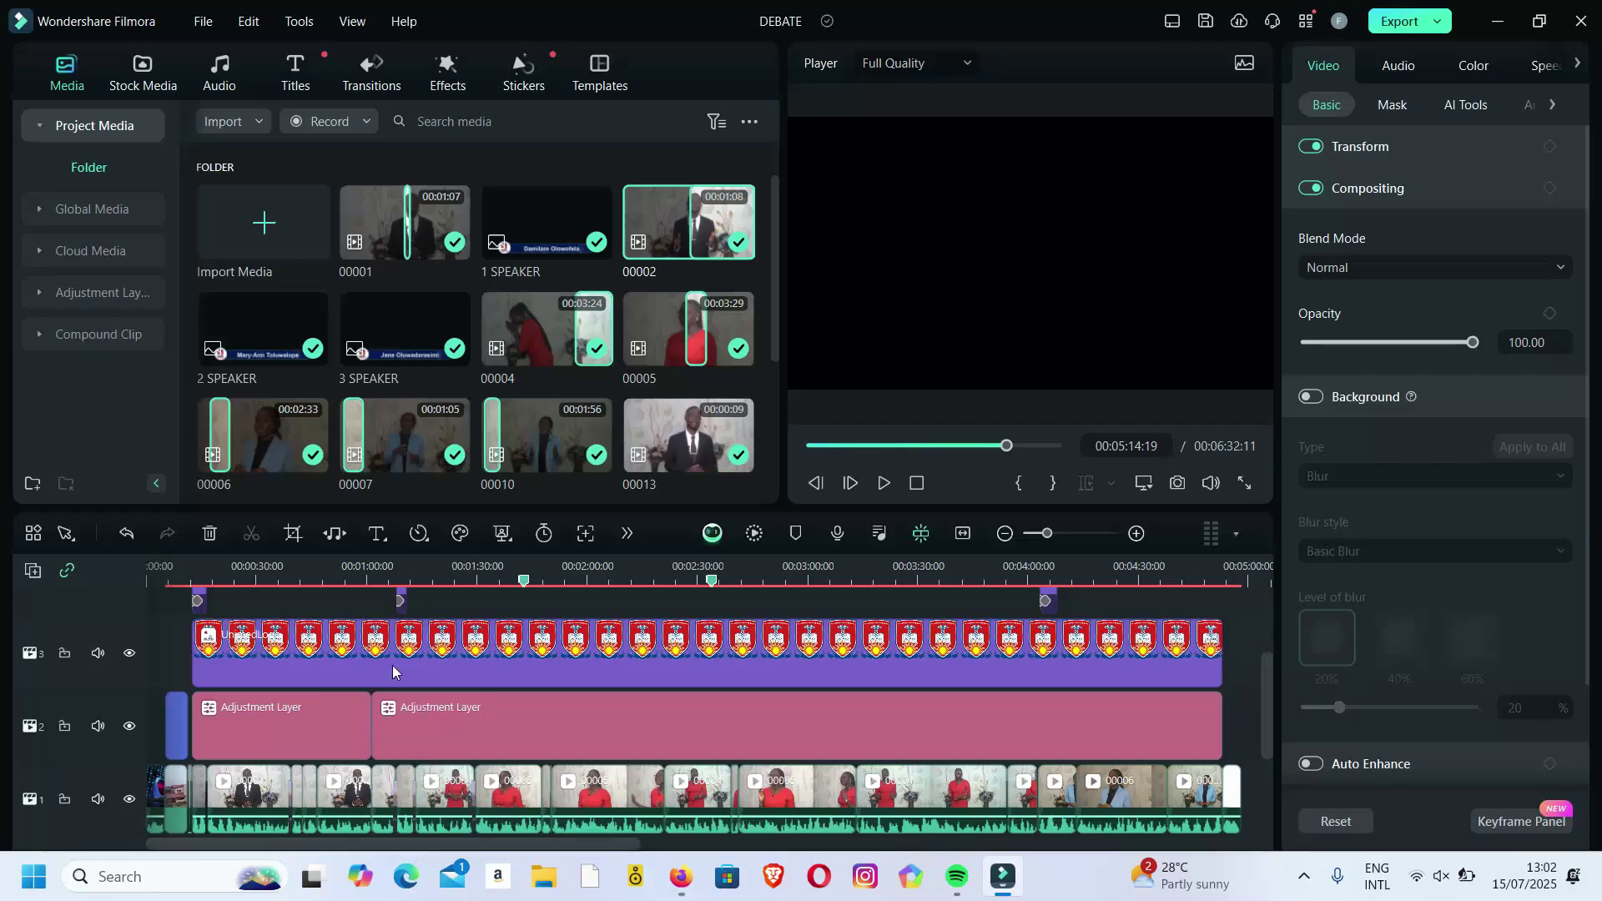
Play the timeline from about 00:01:08 with the computer's sound unmuted at full volume.
{"action": "left_click", "coordinate": [443, 566]}
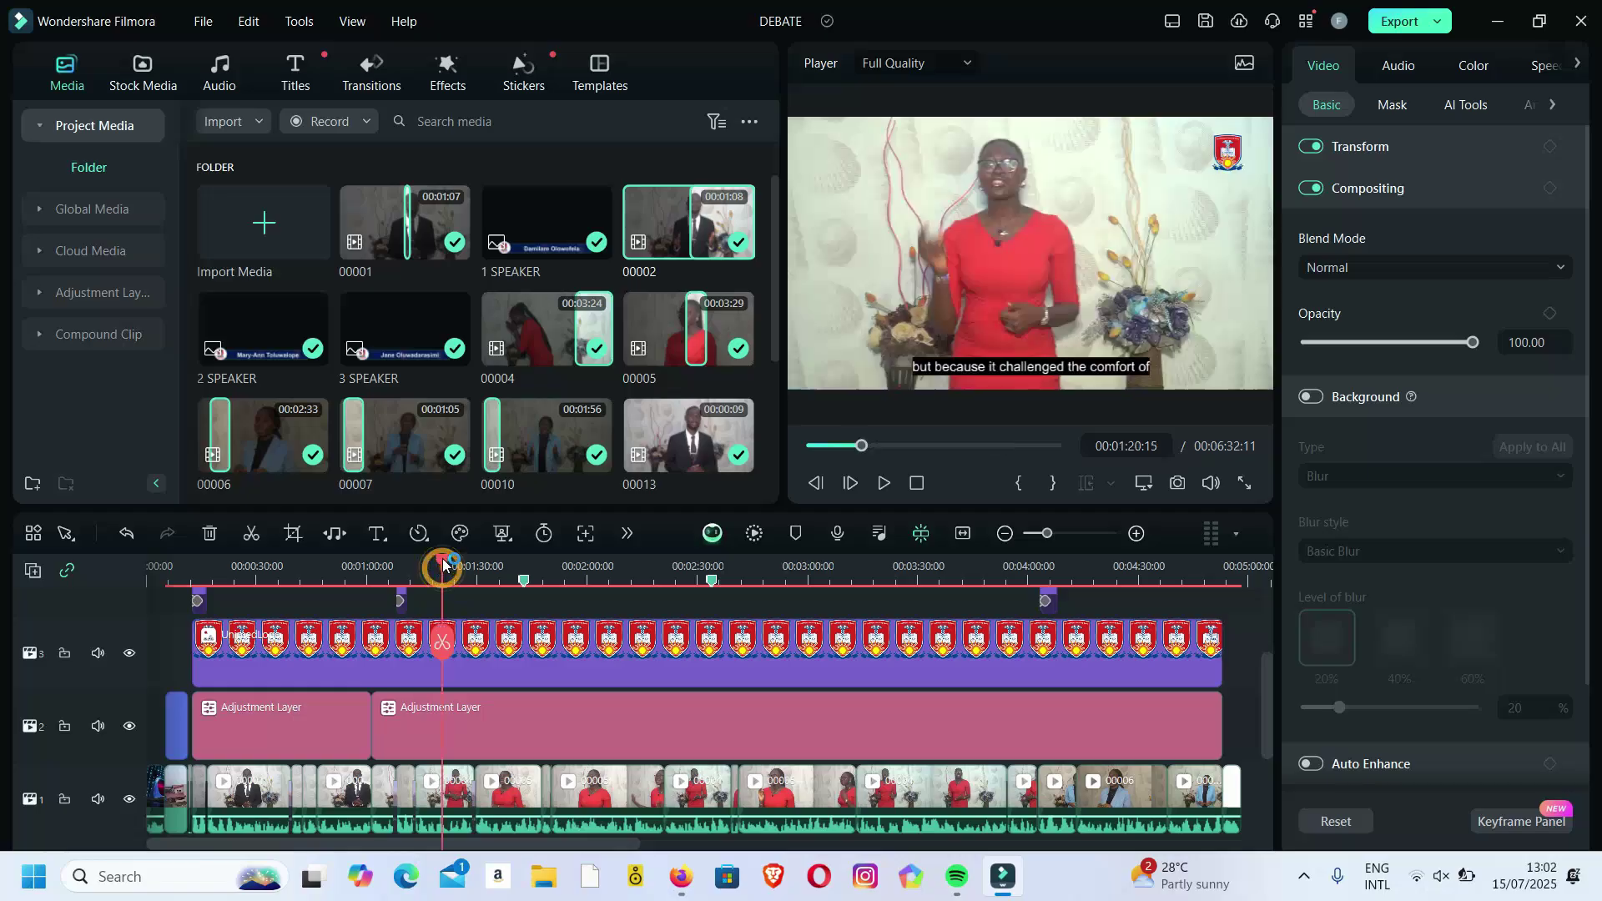
{"action": "left_click_drag", "start_coordinate": [440, 557], "coordinate": [396, 574]}
{"action": "key", "text": "space"}
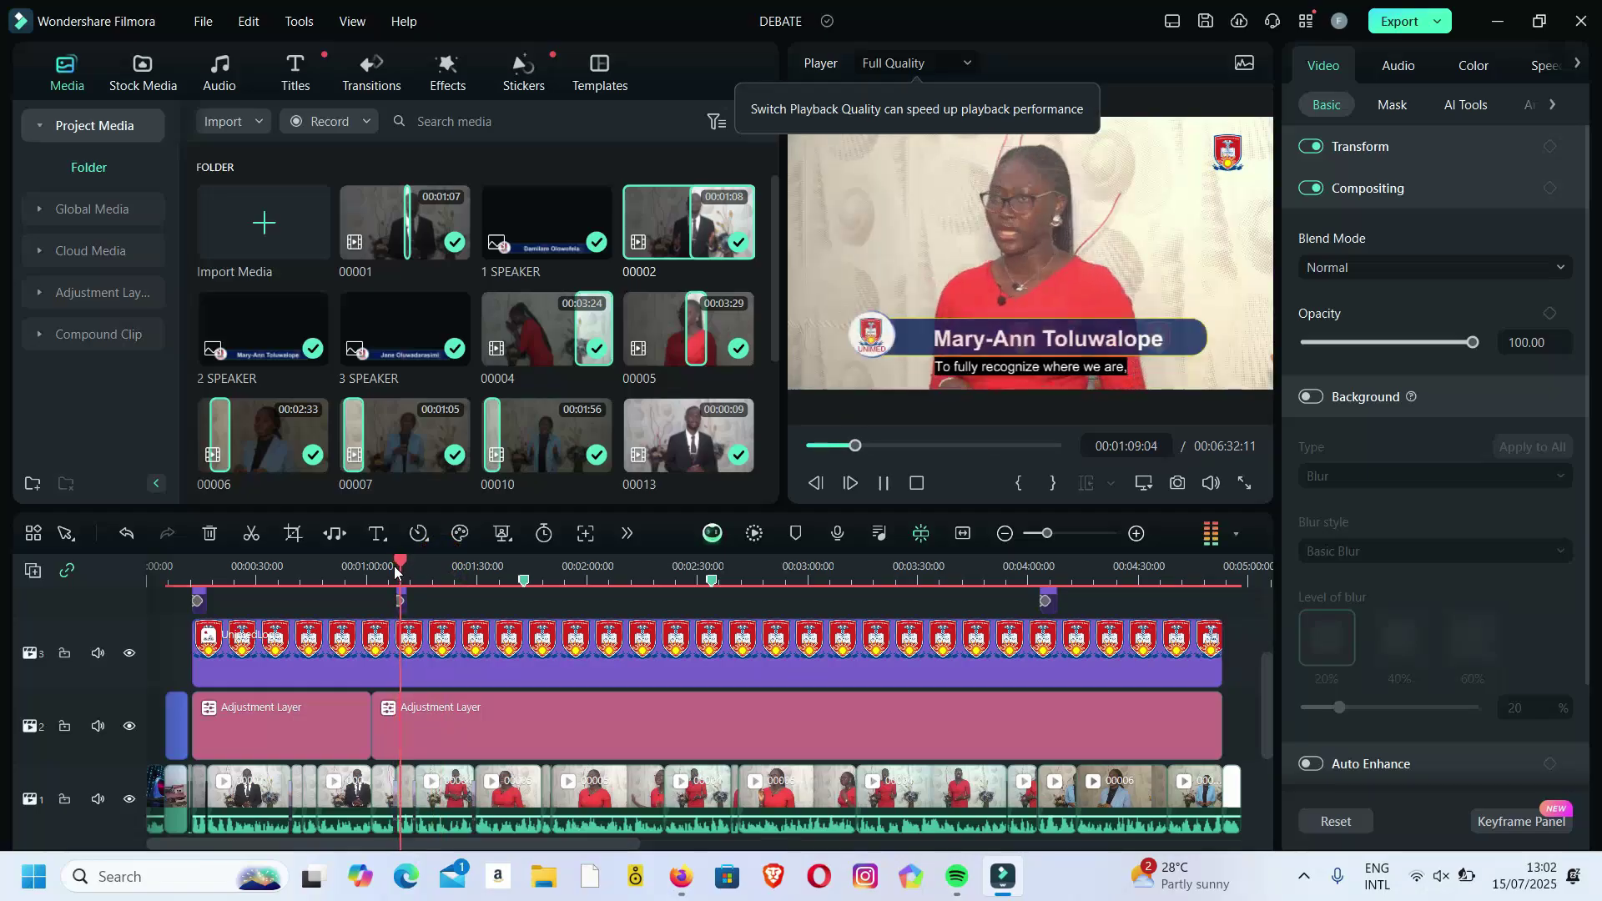
{"action": "key", "text": "XF86AudioLowerVolume"}
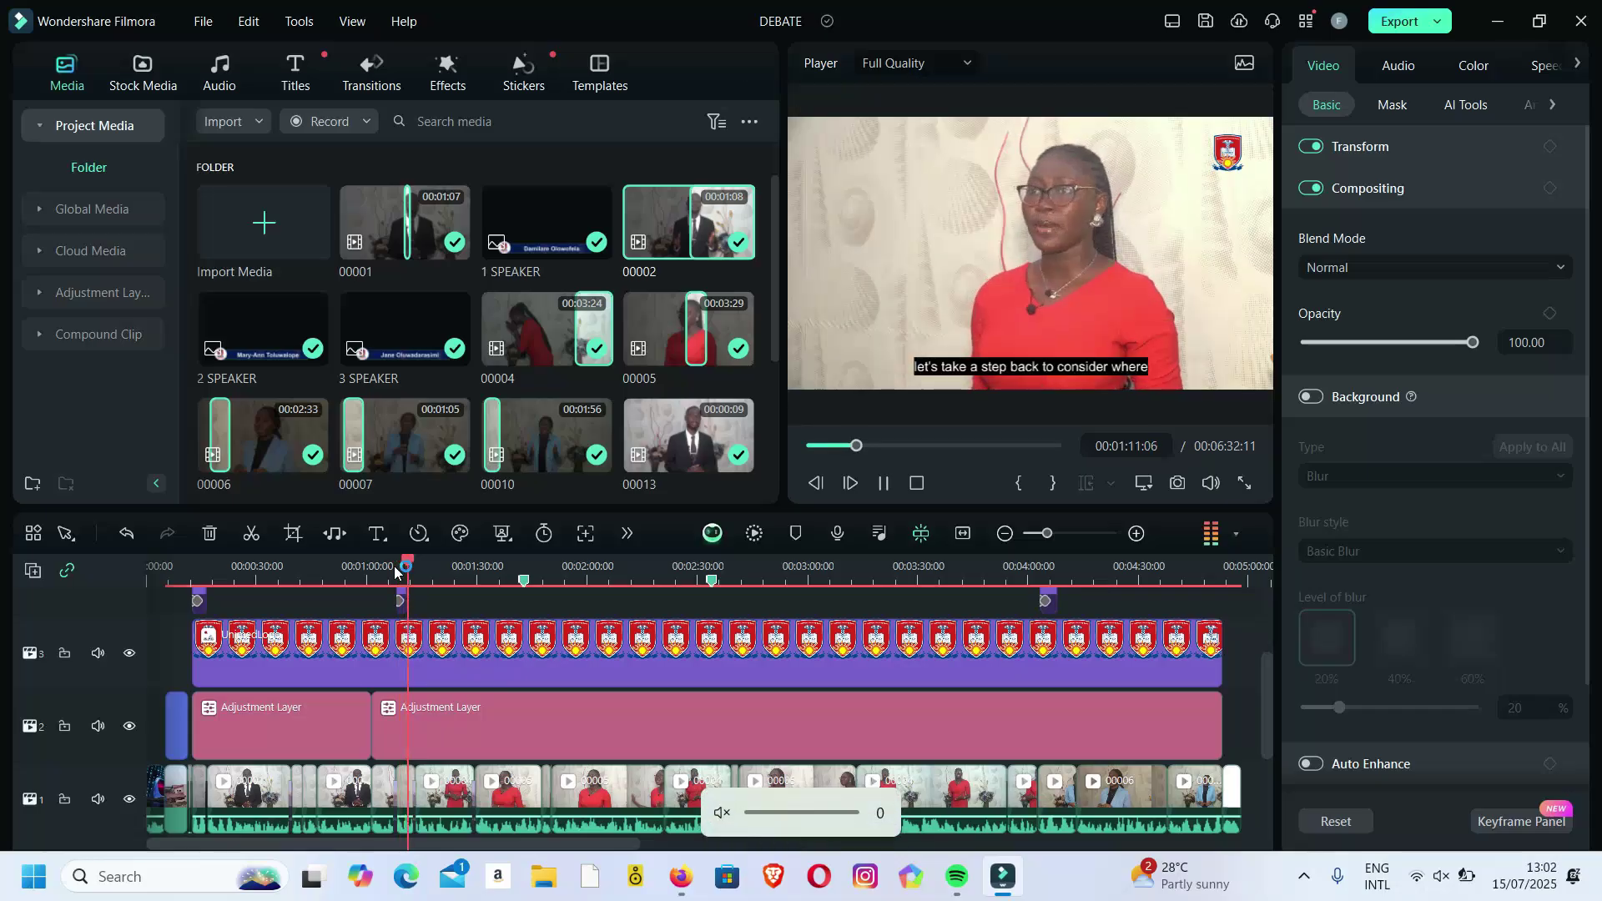
{"action": "key", "text": "XF86AudioMute"}
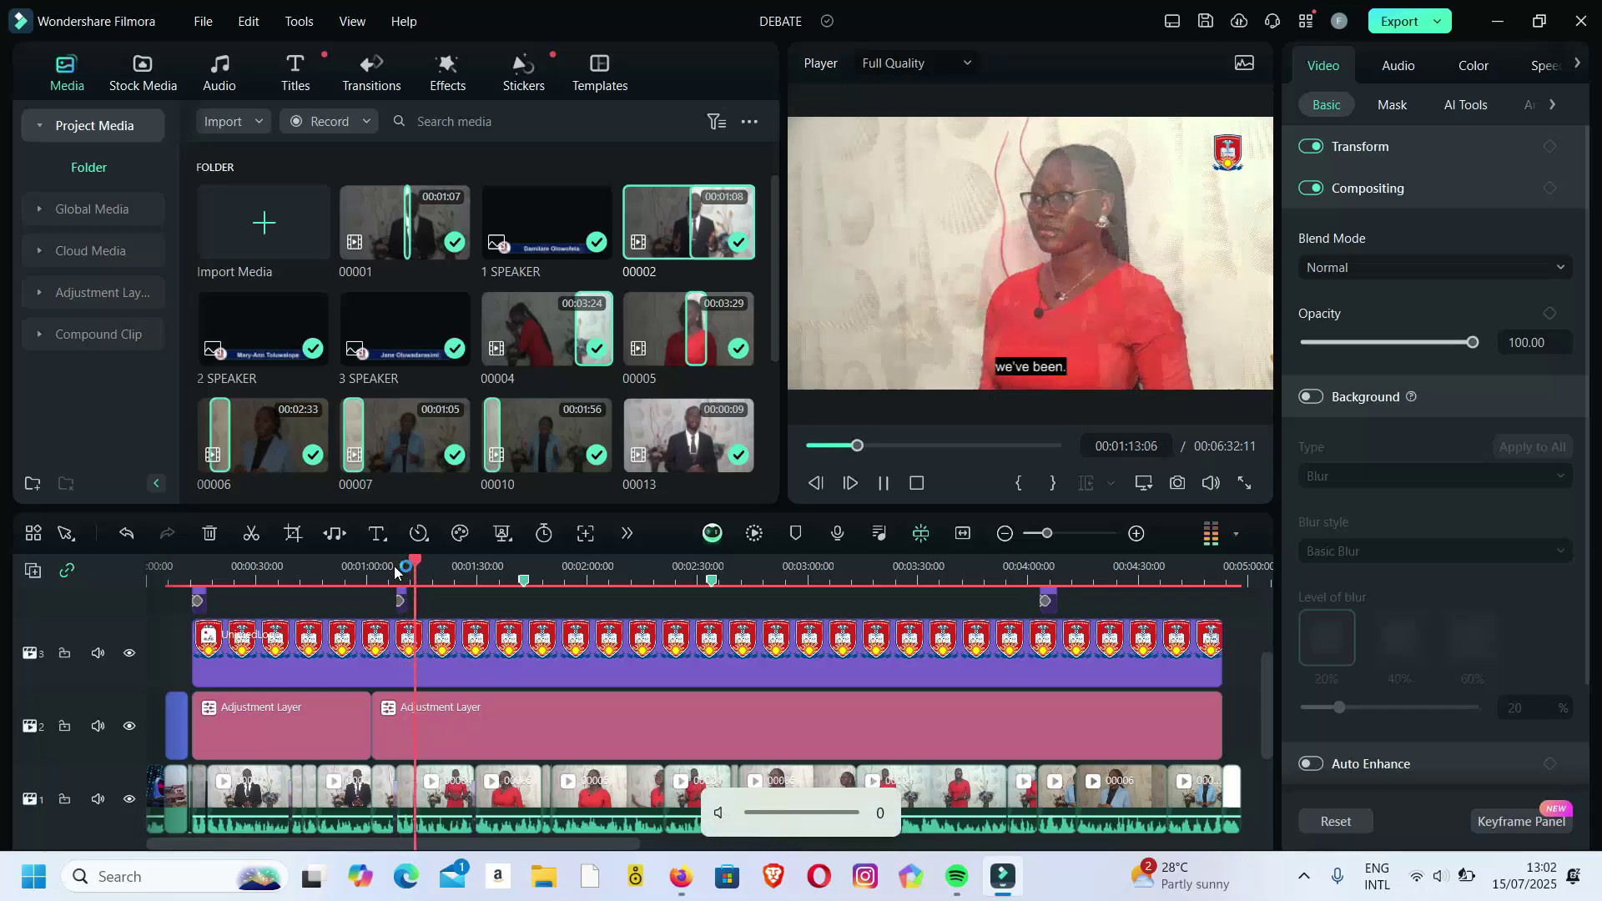
{"action": "key", "text": "XF86AudioRaiseVolume"}
{"action": "key", "text": "XF86AudioRaiseVolume"}
{"action": "key", "text": "XF86AudioRaiseVolume"}
{"action": "key", "text": "XF86AudioRaiseVolume"}
{"action": "key", "text": "XF86AudioRaiseVolume"}
{"action": "key", "text": "XF86AudioRaiseVolume"}
{"action": "key", "text": "XF86AudioRaiseVolume"}
{"action": "key", "text": "XF86AudioRaiseVolume"}
{"action": "key", "text": "XF86AudioRaiseVolume"}
{"action": "key", "text": "XF86AudioRaiseVolume"}
{"action": "key", "text": "XF86AudioRaiseVolume"}
{"action": "key", "text": "XF86AudioRaiseVolume"}
{"action": "key", "text": "XF86AudioRaiseVolume"}
{"action": "key", "text": "XF86AudioRaiseVolume"}
{"action": "key", "text": "XF86AudioRaiseVolume"}
{"action": "key", "text": "XF86AudioRaiseVolume"}
{"action": "key", "text": "XF86AudioRaiseVolume"}
{"action": "key", "text": "XF86AudioRaiseVolume"}
{"action": "key", "text": "XF86AudioRaiseVolume"}
{"action": "key", "text": "XF86AudioRaiseVolume"}
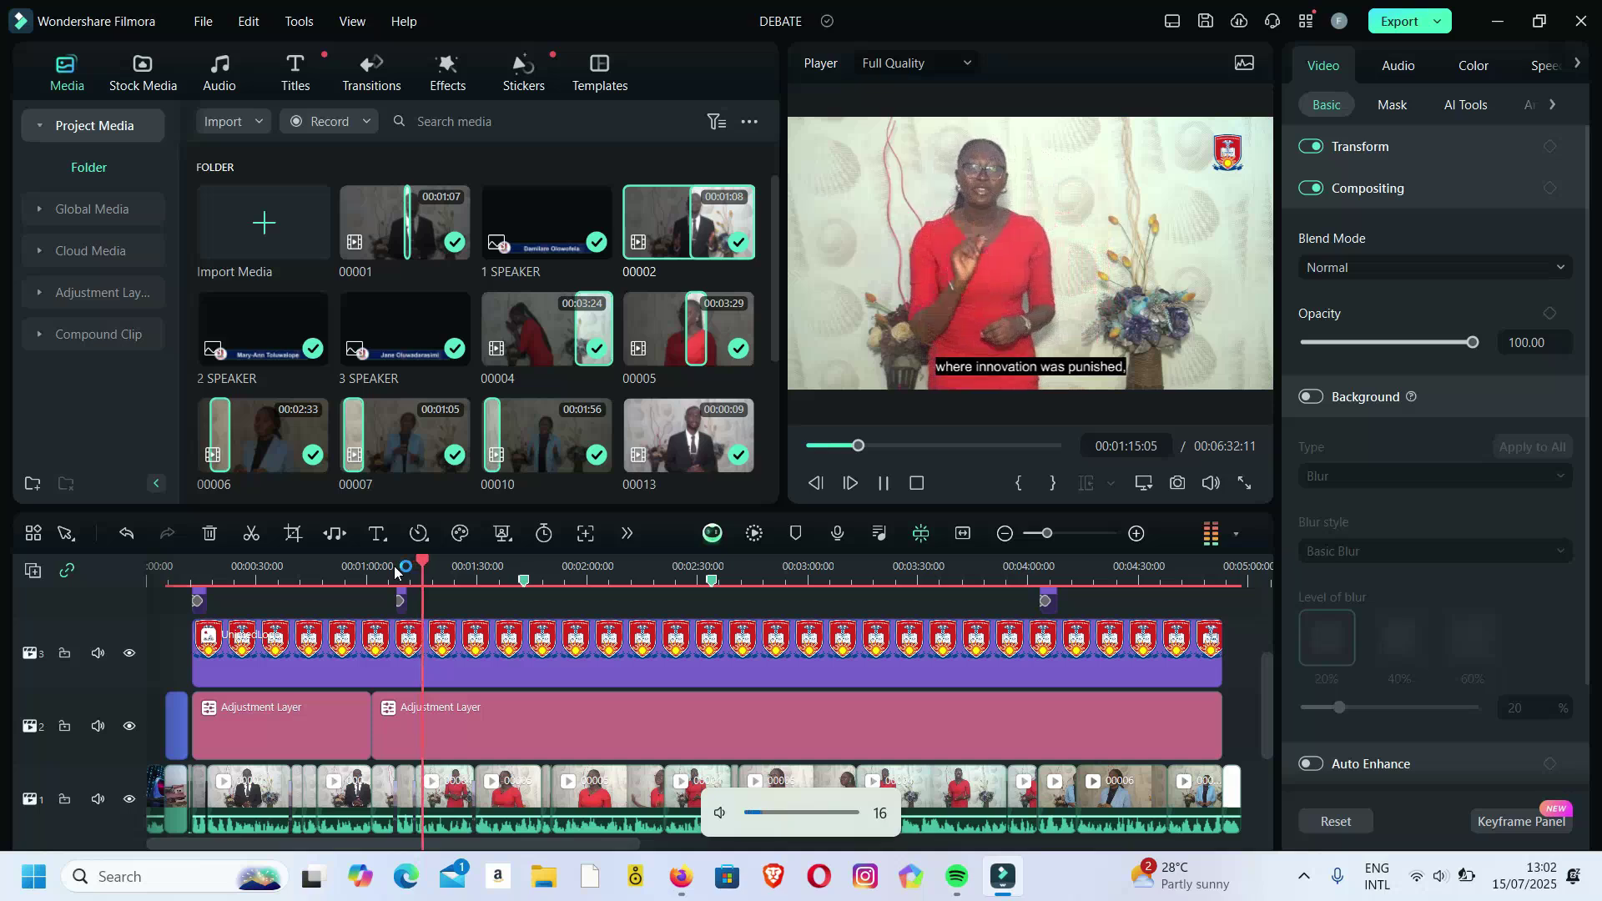
{"action": "key", "text": "XF86AudioRaiseVolume"}
{"action": "key", "text": "XF86AudioRaiseVolume"}
{"action": "key", "text": "XF86AudioRaiseVolume"}
{"action": "key", "text": "XF86AudioRaiseVolume"}
{"action": "key", "text": "XF86AudioRaiseVolume"}
{"action": "key", "text": "XF86AudioRaiseVolume"}
{"action": "key", "text": "XF86AudioRaiseVolume"}
{"action": "key", "text": "XF86AudioRaiseVolume"}
{"action": "key", "text": "XF86AudioRaiseVolume"}
{"action": "key", "text": "XF86AudioRaiseVolume"}
{"action": "key", "text": "XF86AudioRaiseVolume"}
{"action": "key", "text": "XF86AudioRaiseVolume"}
{"action": "key", "text": "XF86AudioRaiseVolume"}
{"action": "key", "text": "XF86AudioRaiseVolume"}
{"action": "key", "text": "XF86AudioRaiseVolume"}
{"action": "key", "text": "XF86AudioRaiseVolume"}
{"action": "key", "text": "XF86AudioRaiseVolume"}
{"action": "key", "text": "XF86AudioRaiseVolume"}
{"action": "key", "text": "XF86AudioRaiseVolume"}
{"action": "key", "text": "XF86AudioRaiseVolume"}
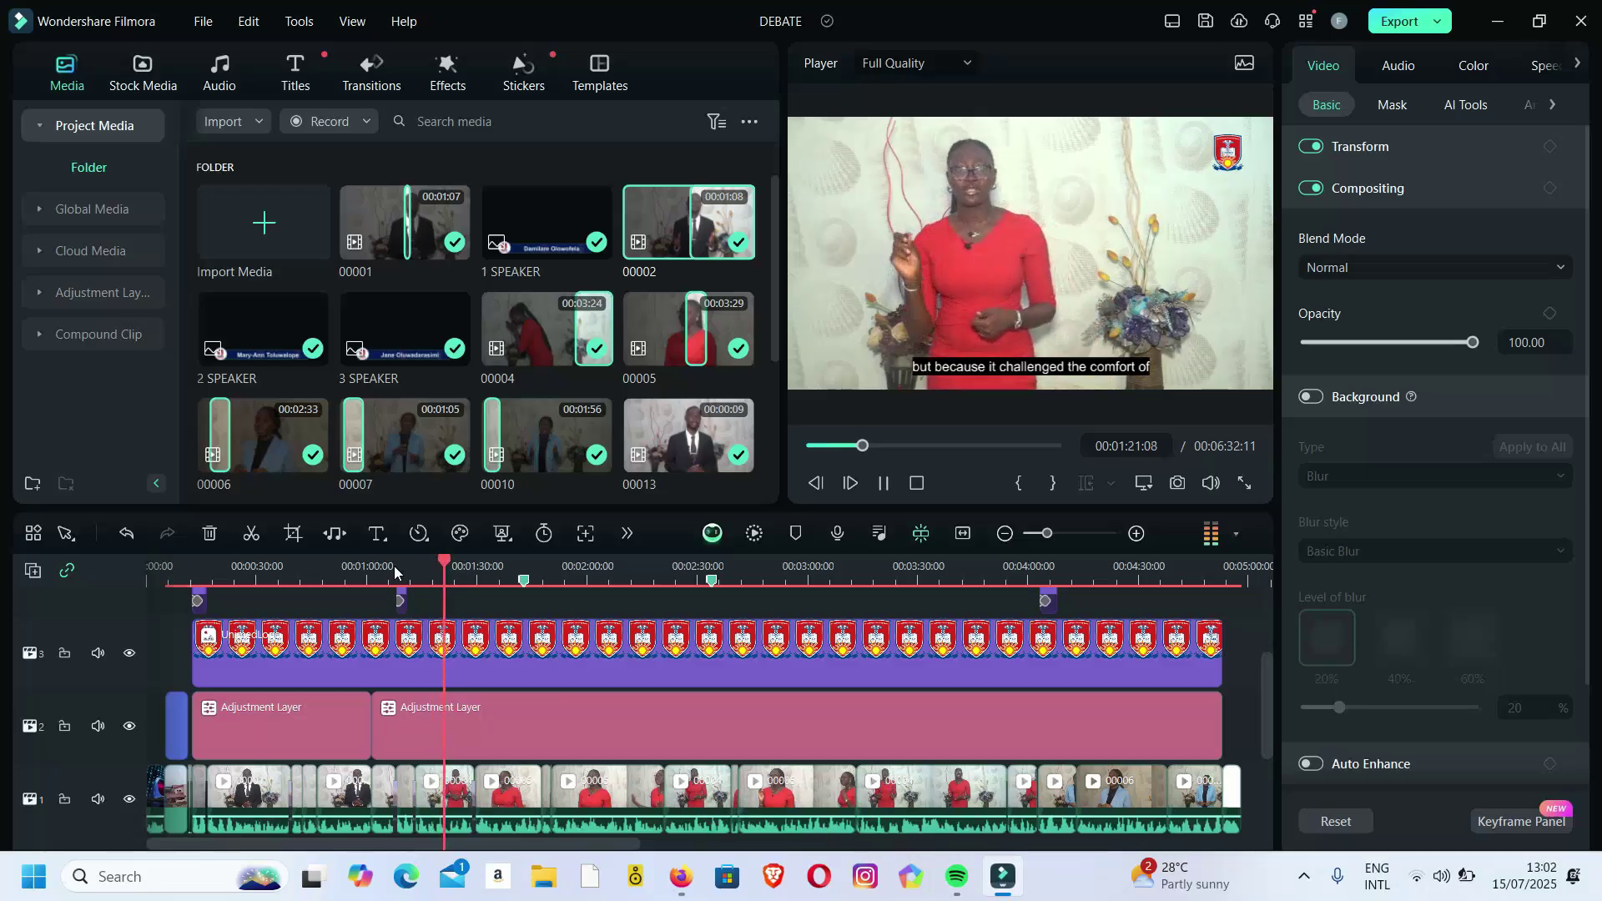
Stop playback at 00:01:23:00, then mute and turn the system volume down to zero.
{"action": "key", "text": "space"}
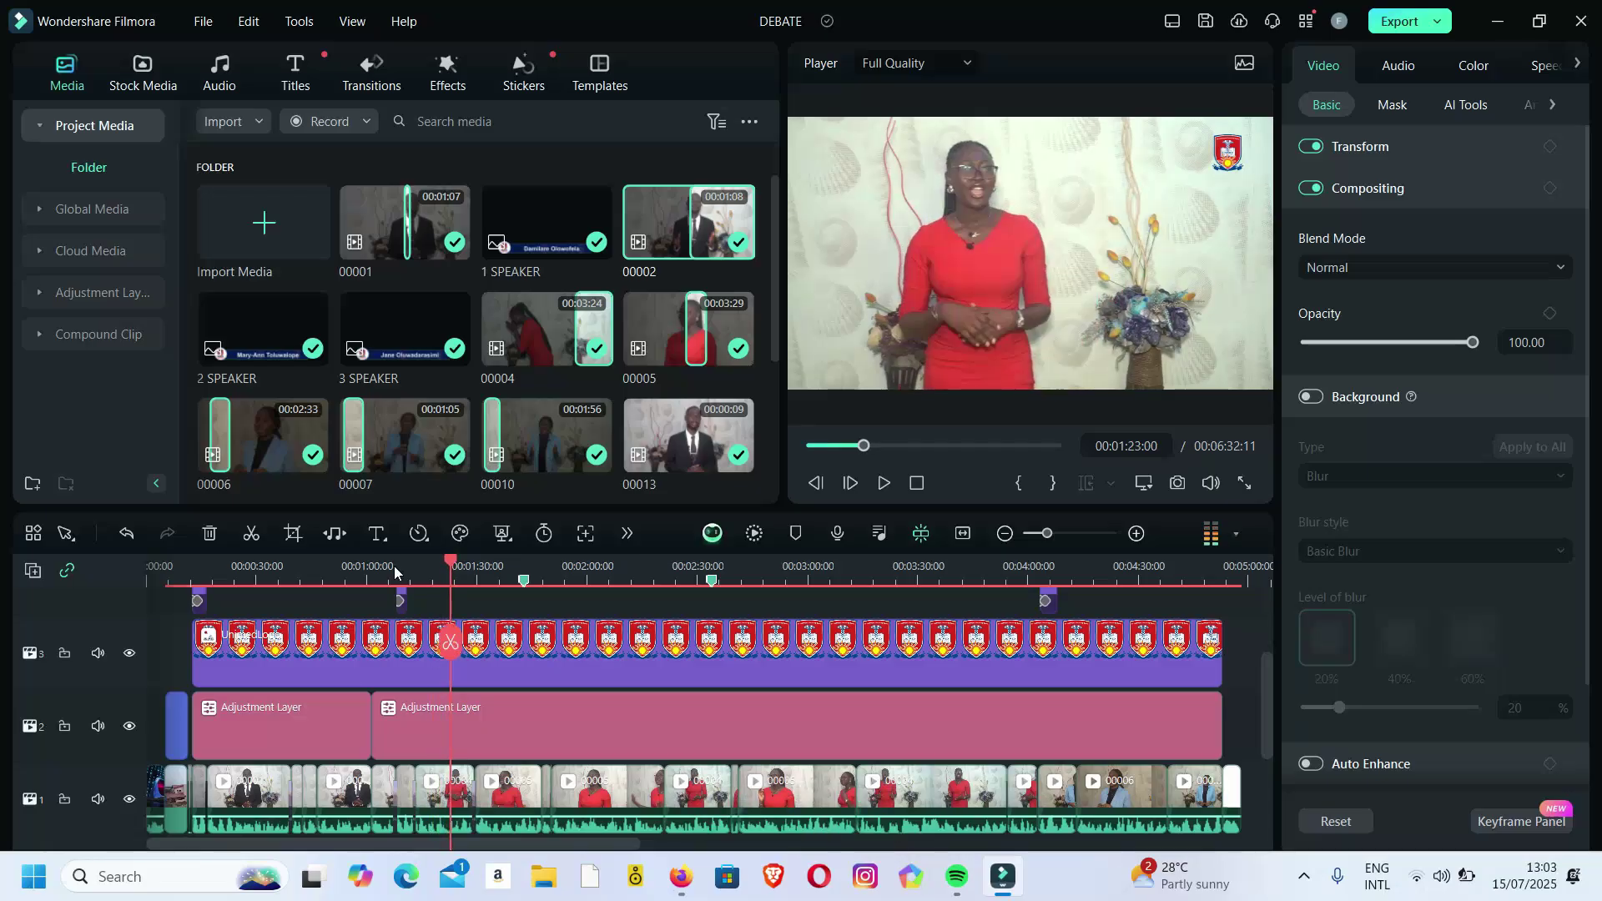
{"action": "key", "text": "XF86AudioMute"}
{"action": "key", "text": "XF86AudioLowerVolume"}
{"action": "key", "text": "XF86AudioLowerVolume"}
{"action": "key", "text": "XF86AudioLowerVolume"}
{"action": "key", "text": "XF86AudioLowerVolume"}
{"action": "key", "text": "XF86AudioLowerVolume"}
{"action": "key", "text": "XF86AudioLowerVolume"}
{"action": "key", "text": "XF86AudioLowerVolume"}
{"action": "key", "text": "XF86AudioLowerVolume"}
{"action": "key", "text": "XF86AudioLowerVolume"}
{"action": "key", "text": "XF86AudioLowerVolume"}
{"action": "key", "text": "XF86AudioLowerVolume"}
{"action": "key", "text": "XF86AudioLowerVolume"}
{"action": "key", "text": "XF86AudioLowerVolume"}
{"action": "key", "text": "XF86AudioLowerVolume"}
{"action": "key", "text": "XF86AudioLowerVolume"}
{"action": "key", "text": "XF86AudioLowerVolume"}
{"action": "key", "text": "XF86AudioLowerVolume"}
{"action": "key", "text": "XF86AudioLowerVolume"}
{"action": "key", "text": "XF86AudioLowerVolume"}
{"action": "key", "text": "XF86AudioLowerVolume"}
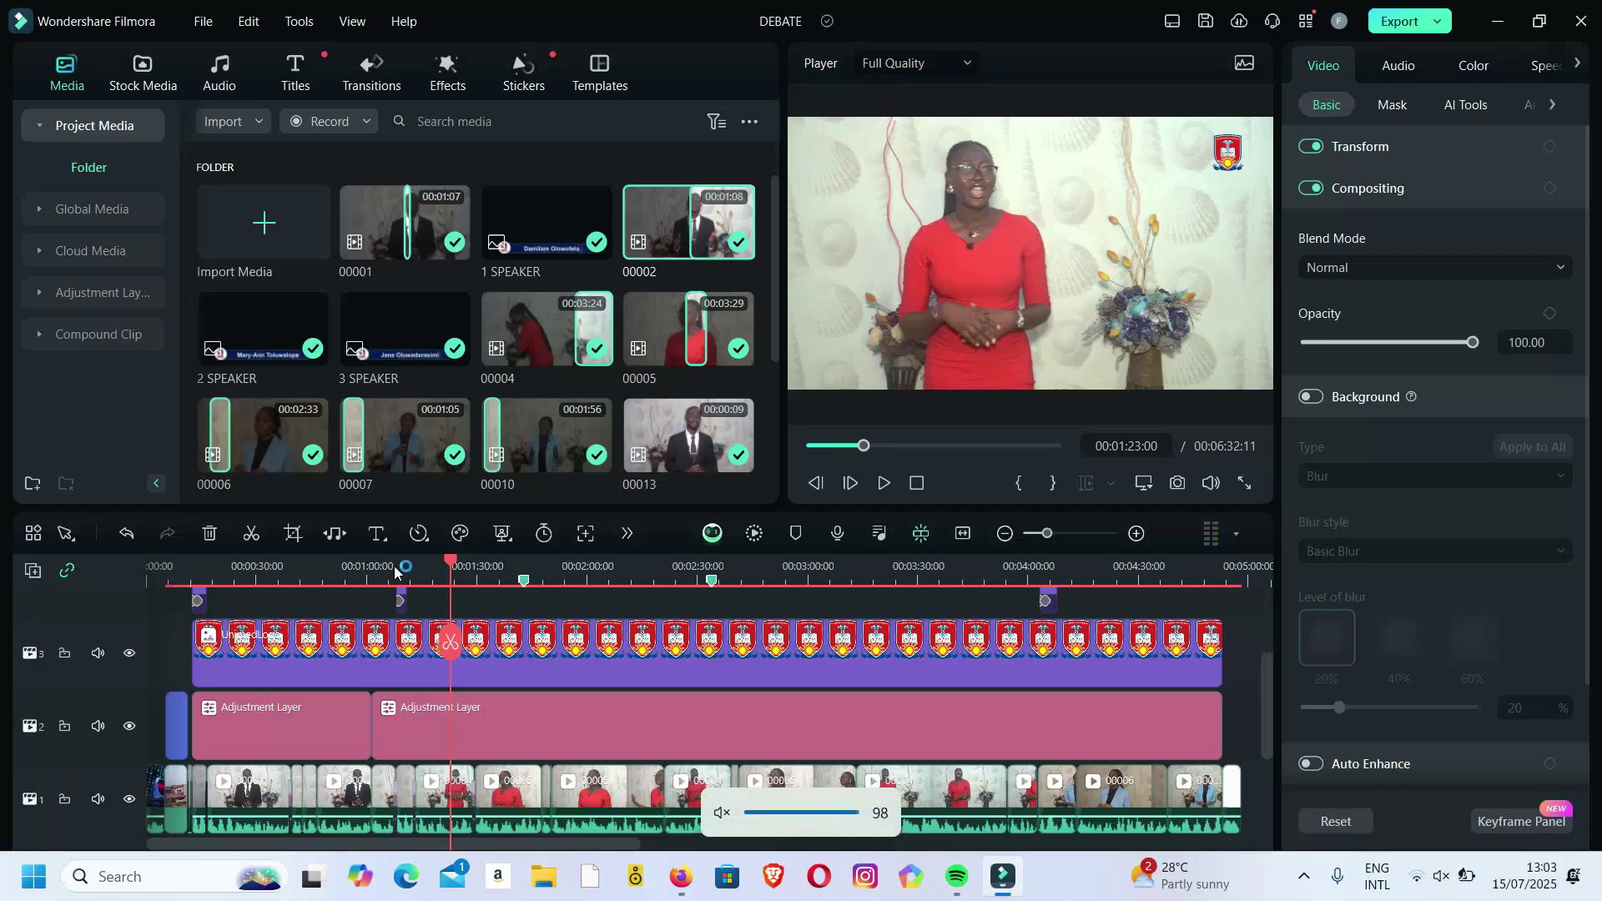
{"action": "key", "text": "XF86AudioLowerVolume"}
{"action": "key", "text": "XF86AudioLowerVolume"}
{"action": "key", "text": "XF86AudioLowerVolume"}
{"action": "key", "text": "XF86AudioLowerVolume"}
{"action": "key", "text": "XF86AudioLowerVolume"}
{"action": "key", "text": "XF86AudioLowerVolume"}
{"action": "key", "text": "XF86AudioLowerVolume"}
{"action": "key", "text": "XF86AudioLowerVolume"}
{"action": "key", "text": "XF86AudioLowerVolume"}
{"action": "key", "text": "XF86AudioLowerVolume"}
{"action": "key", "text": "XF86AudioLowerVolume"}
{"action": "key", "text": "XF86AudioLowerVolume"}
{"action": "key", "text": "XF86AudioLowerVolume"}
{"action": "key", "text": "XF86AudioLowerVolume"}
{"action": "key", "text": "XF86AudioLowerVolume"}
{"action": "key", "text": "XF86AudioLowerVolume"}
{"action": "key", "text": "XF86AudioLowerVolume"}
{"action": "key", "text": "XF86AudioLowerVolume"}
{"action": "key", "text": "XF86AudioLowerVolume"}
{"action": "key", "text": "XF86AudioLowerVolume"}
{"action": "left_click_drag", "start_coordinate": [346, 850], "coordinate": [733, 831]}
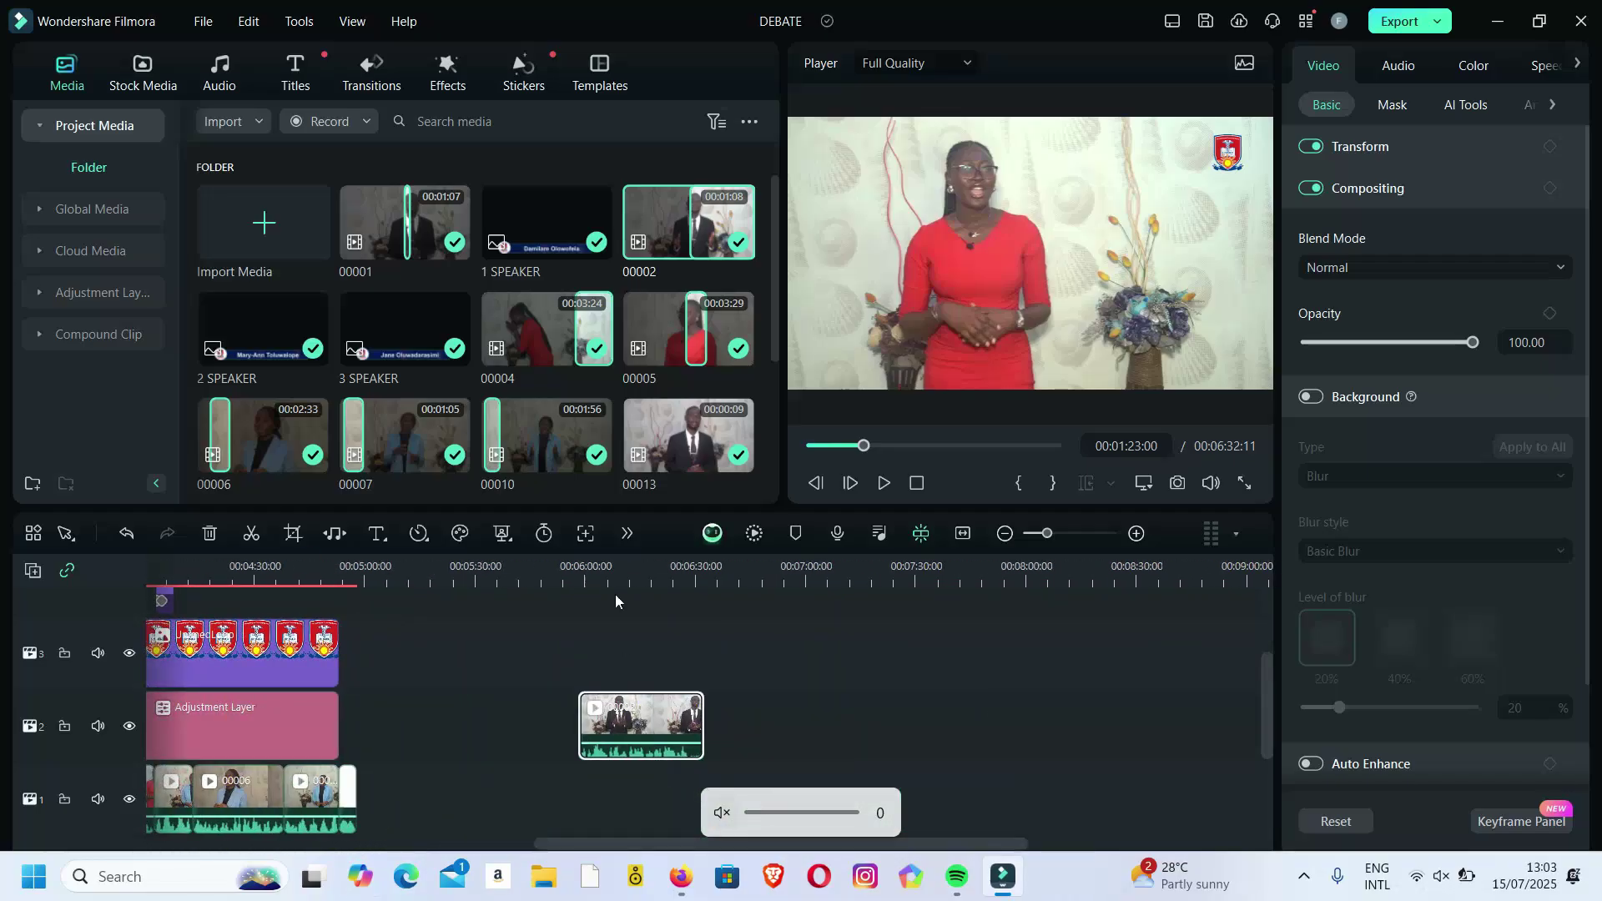
Preview clip 00004, then drop clip 00006 onto track 2.
{"action": "double_click", "coordinate": [526, 334]}
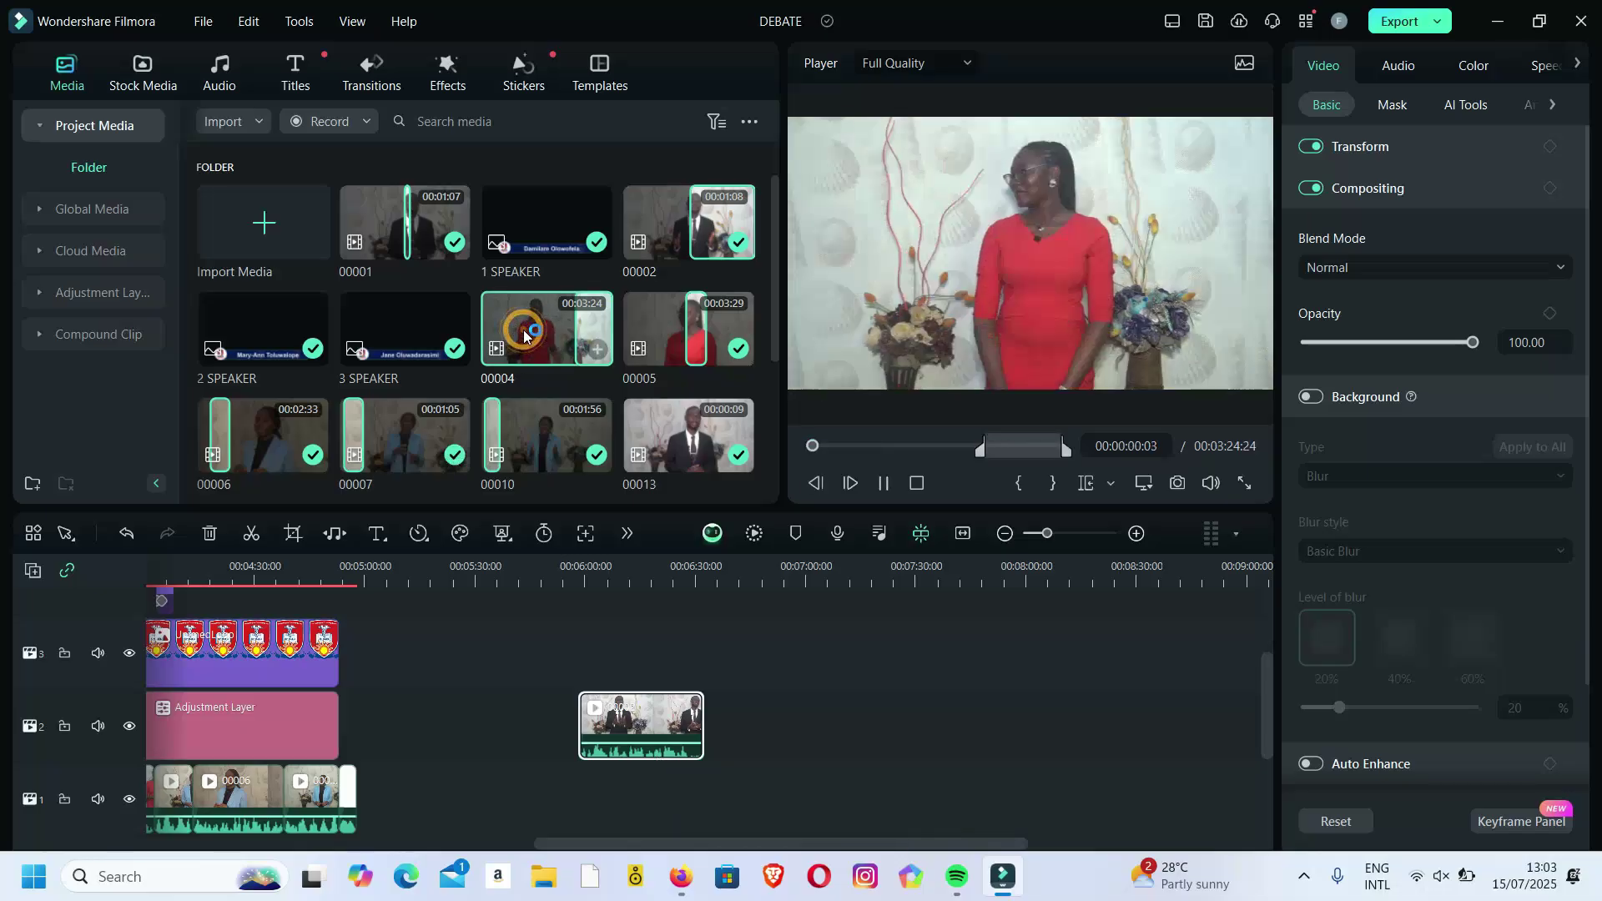
{"action": "left_click", "coordinate": [523, 331]}
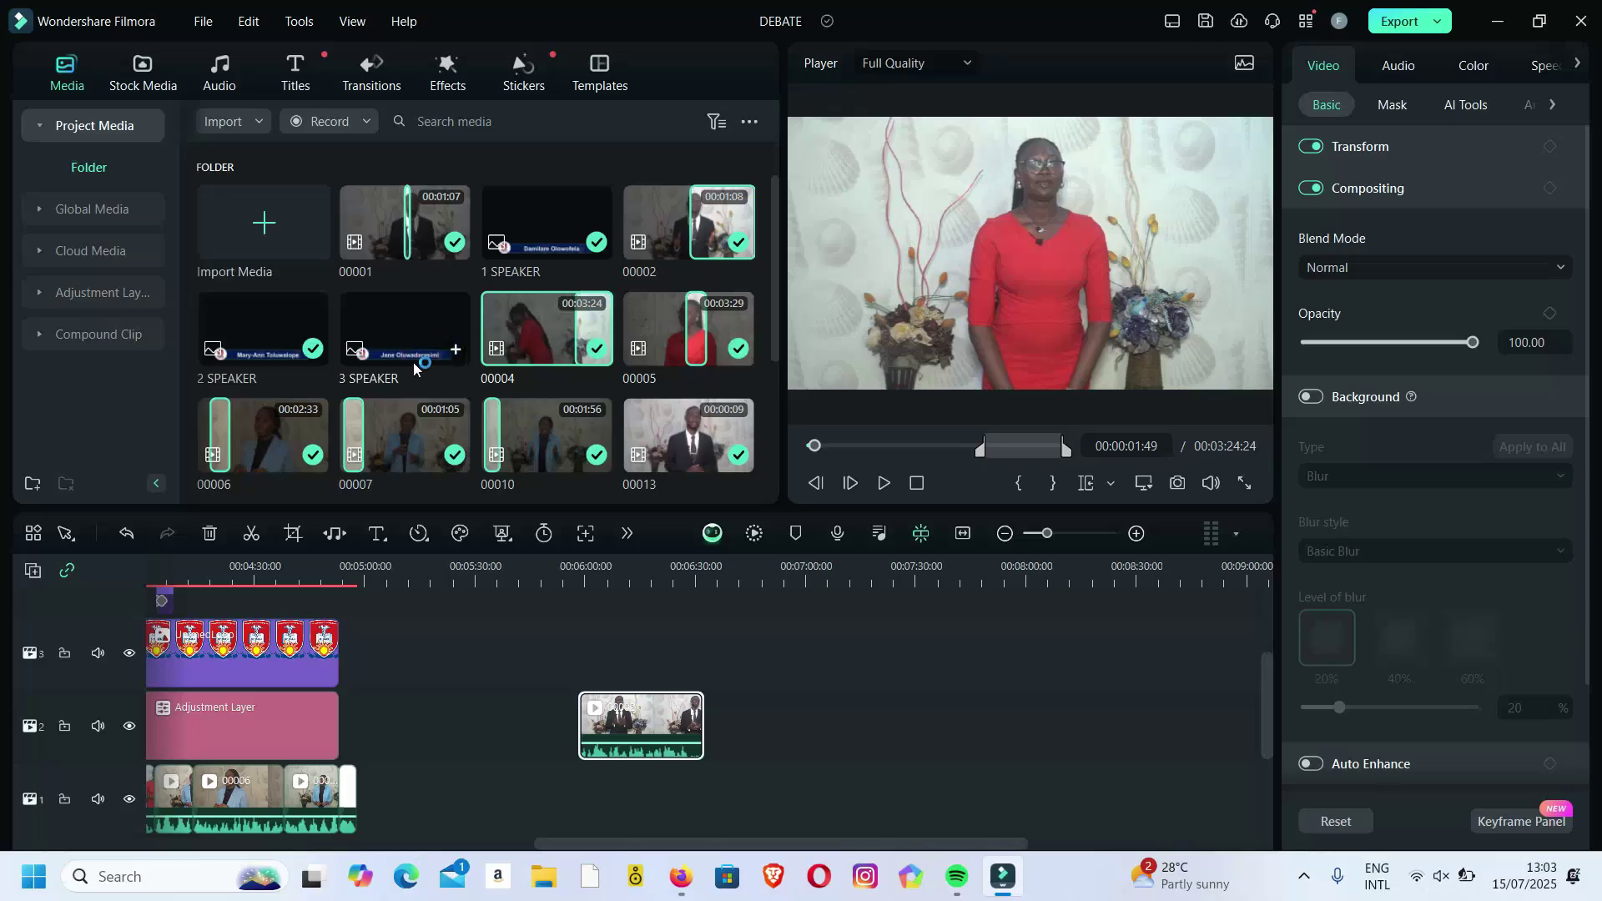
{"action": "left_click_drag", "start_coordinate": [284, 430], "coordinate": [1189, 708]}
{"action": "left_click_drag", "start_coordinate": [924, 711], "coordinate": [999, 710]}
Slide 00006 left against the other end clip and move the playhead to 00:07:00:01.
{"action": "scroll", "coordinate": [996, 708], "scroll_direction": "down", "scroll_amount": 3}
{"action": "left_click_drag", "start_coordinate": [721, 711], "coordinate": [603, 724]}
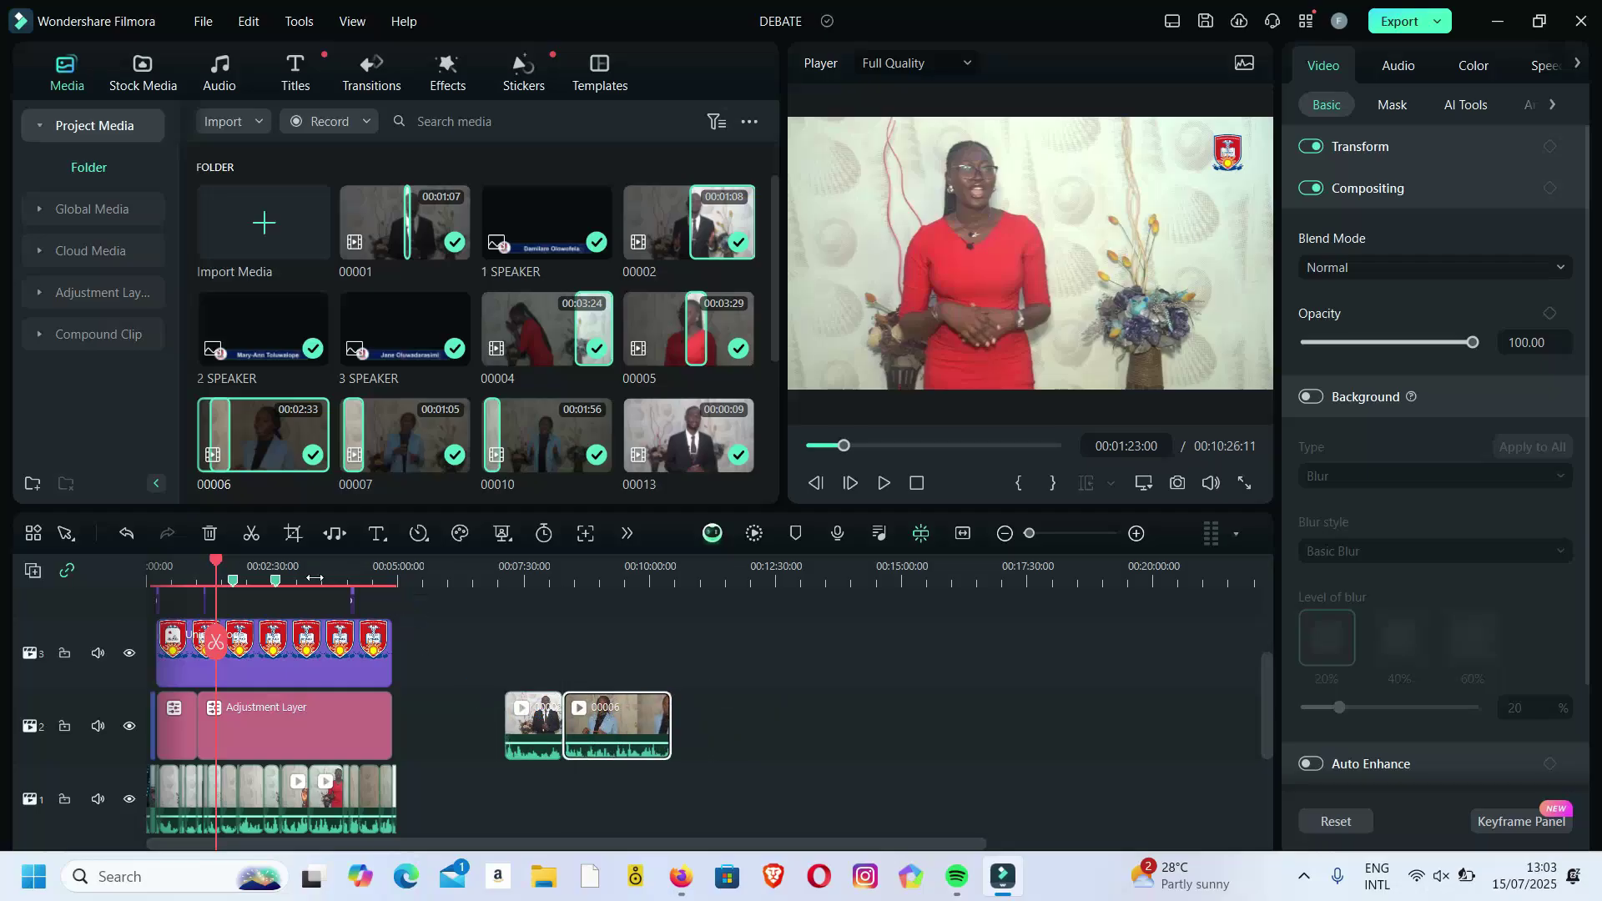
{"action": "left_click", "coordinate": [311, 578]}
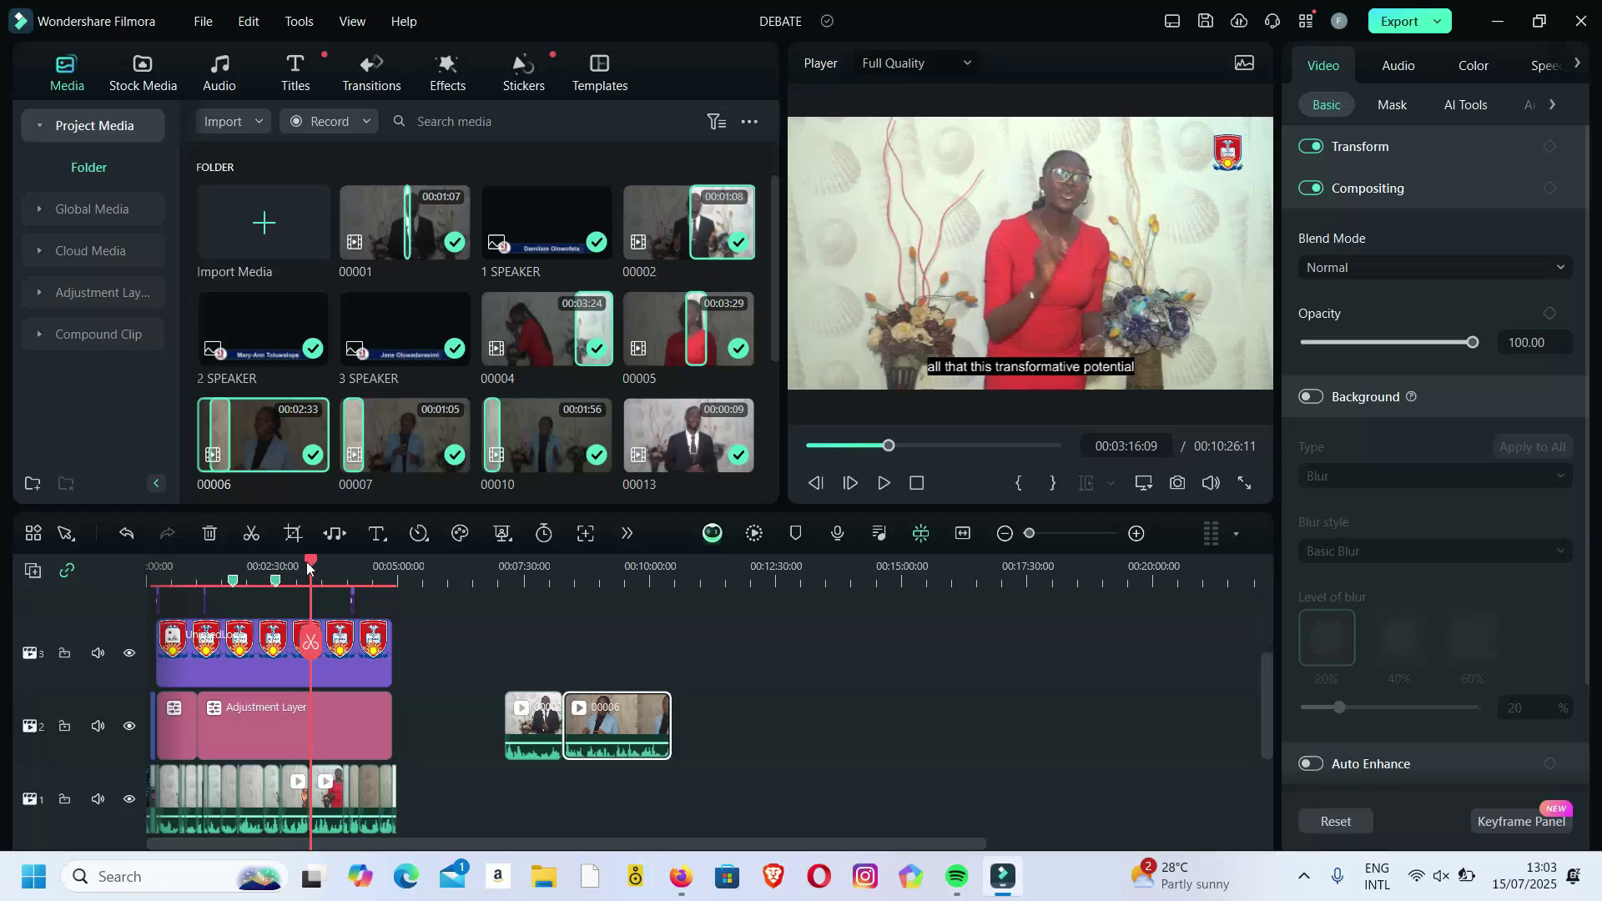
{"action": "left_click_drag", "start_coordinate": [311, 561], "coordinate": [499, 597]}
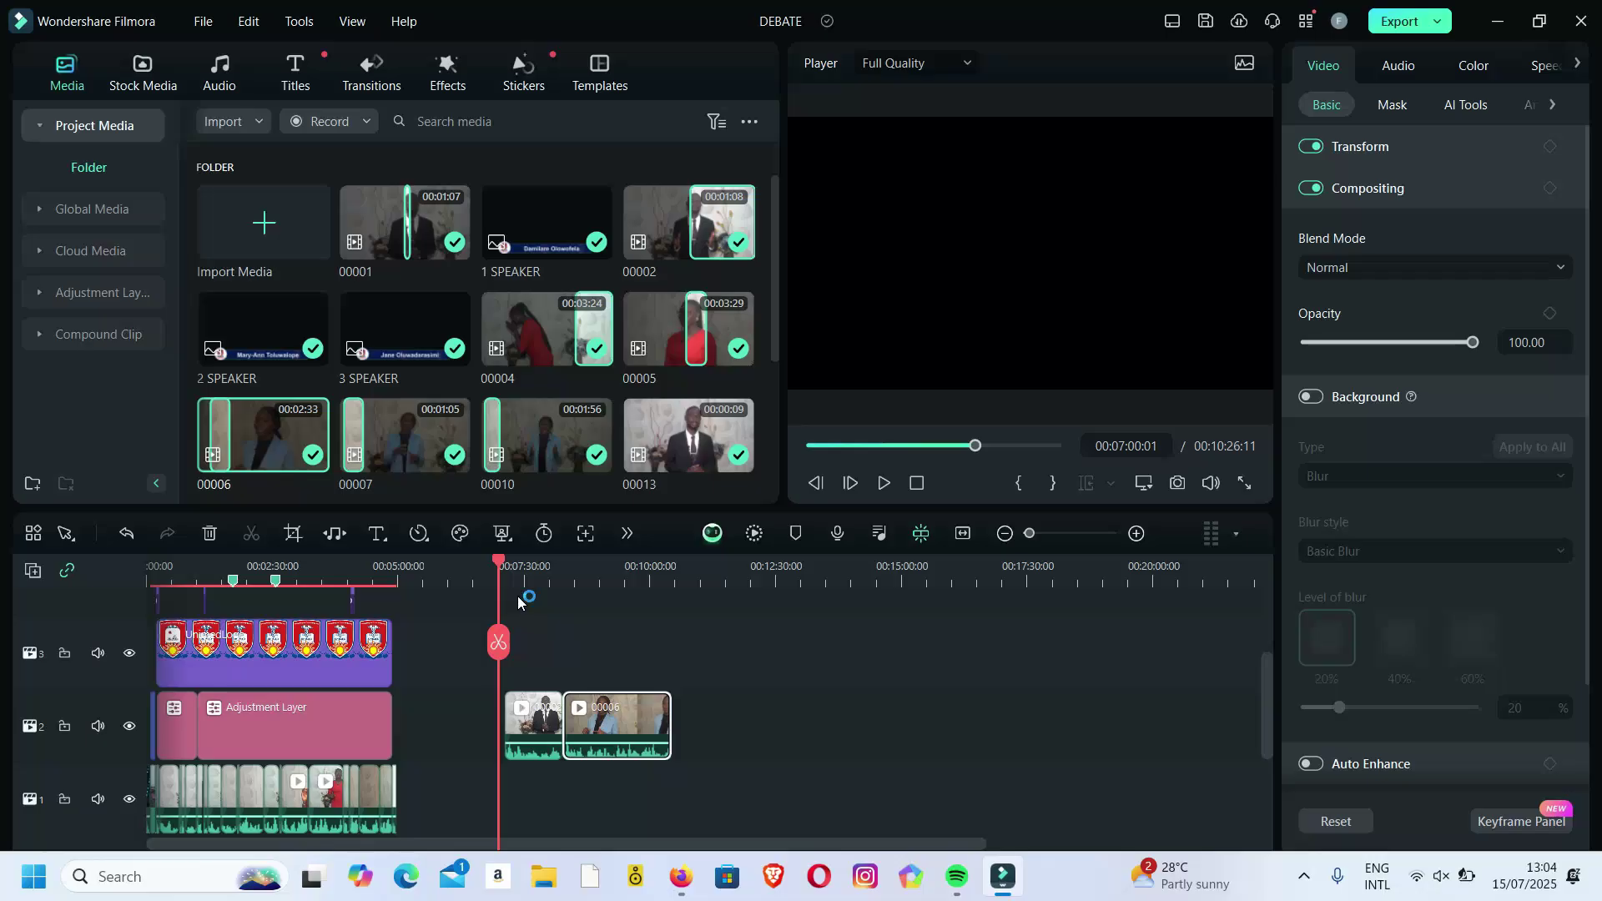
Merge the two track-2 end clips into one compound clip named 'SPEAKER 1-3'.
{"action": "left_click_drag", "start_coordinate": [690, 651], "coordinate": [506, 750]}
{"action": "right_click", "coordinate": [505, 750]}
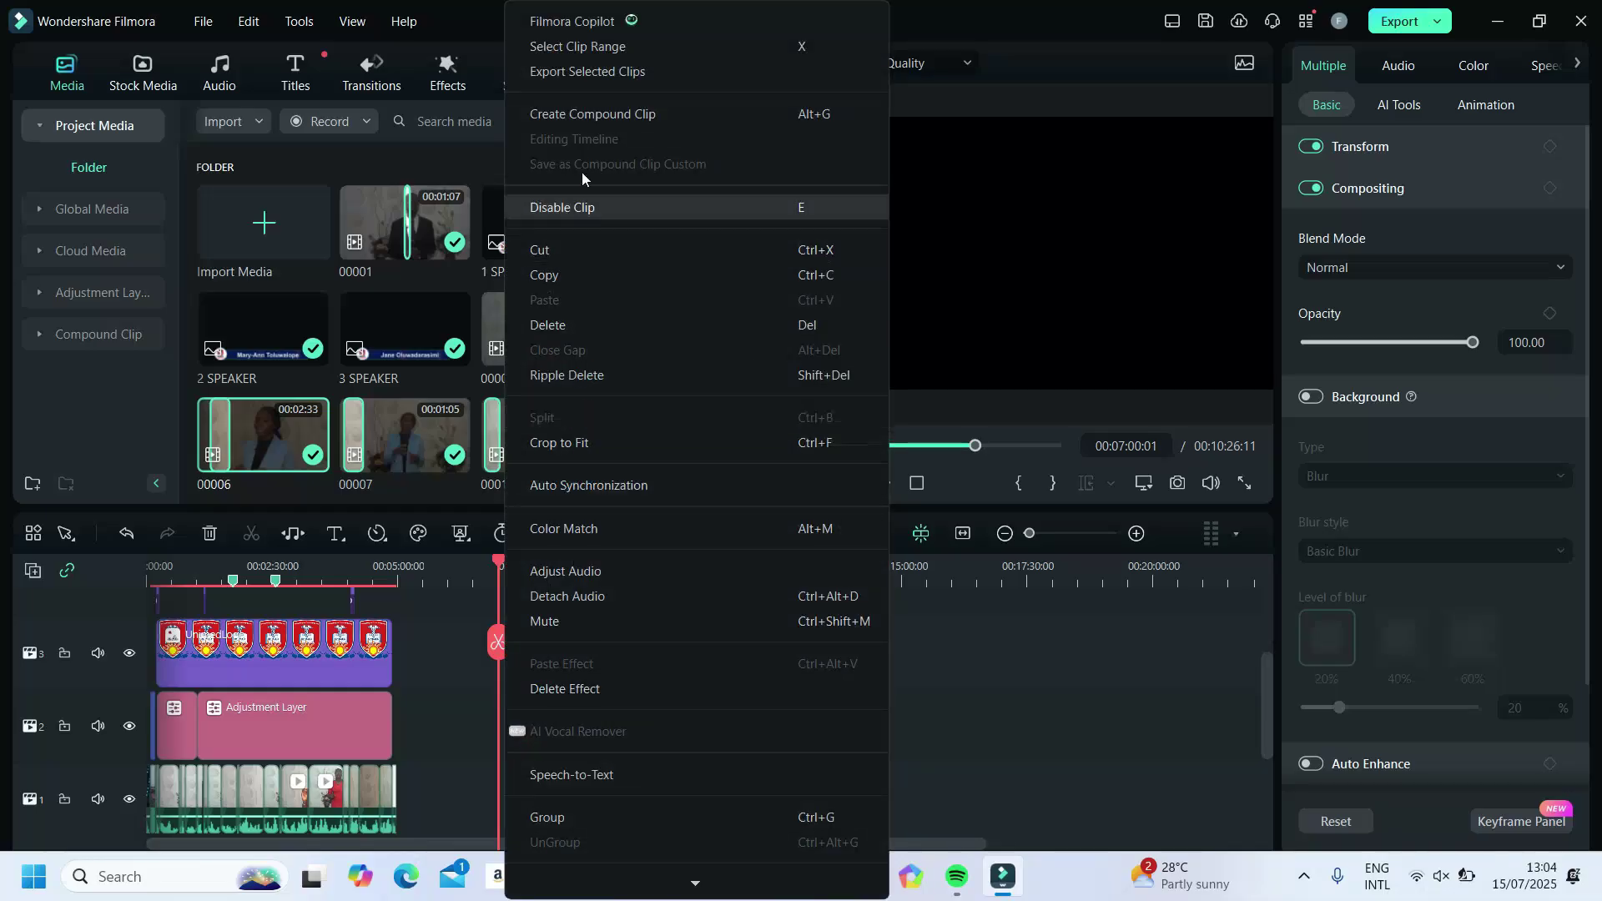
{"action": "left_click", "coordinate": [588, 124]}
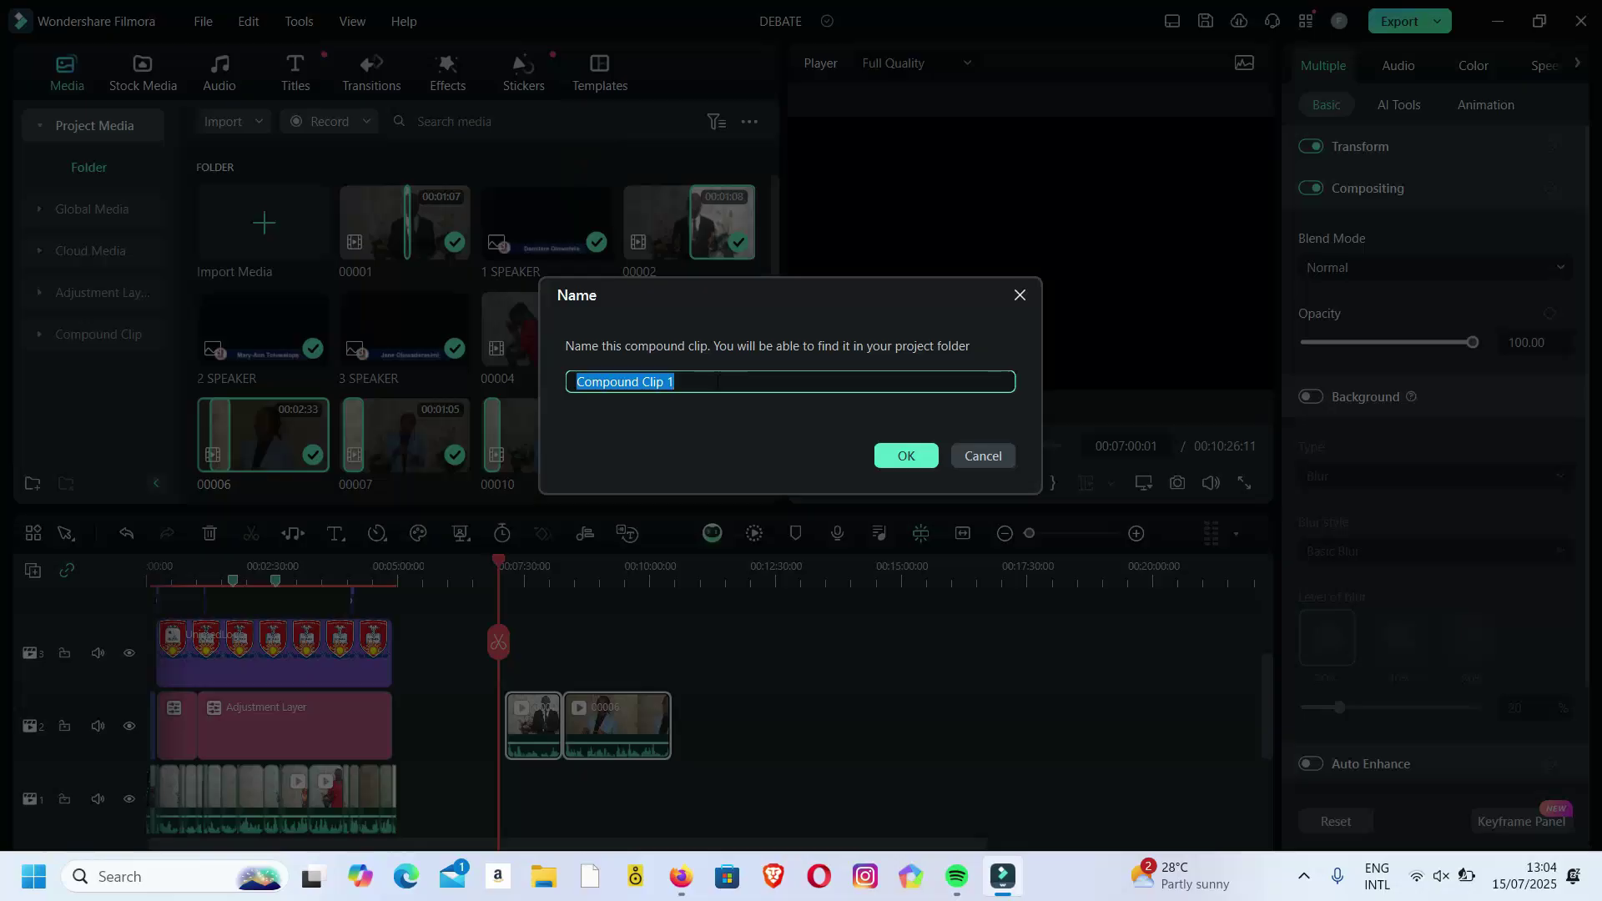
{"action": "type", "text": "SP"}
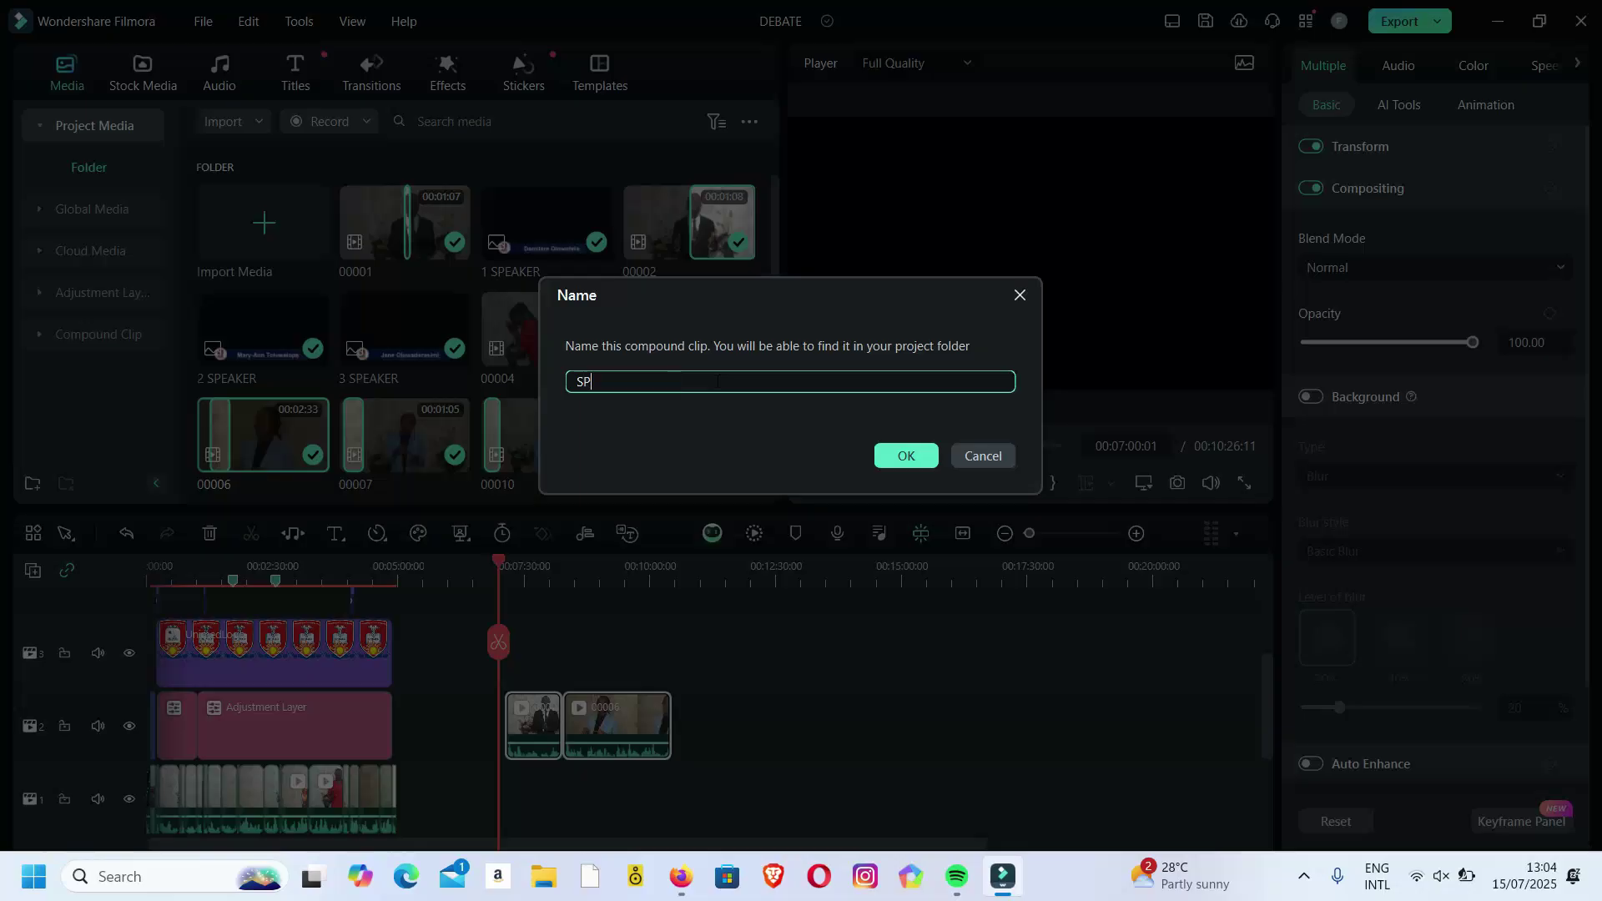
{"action": "type", "text": "EAKER 1-3"}
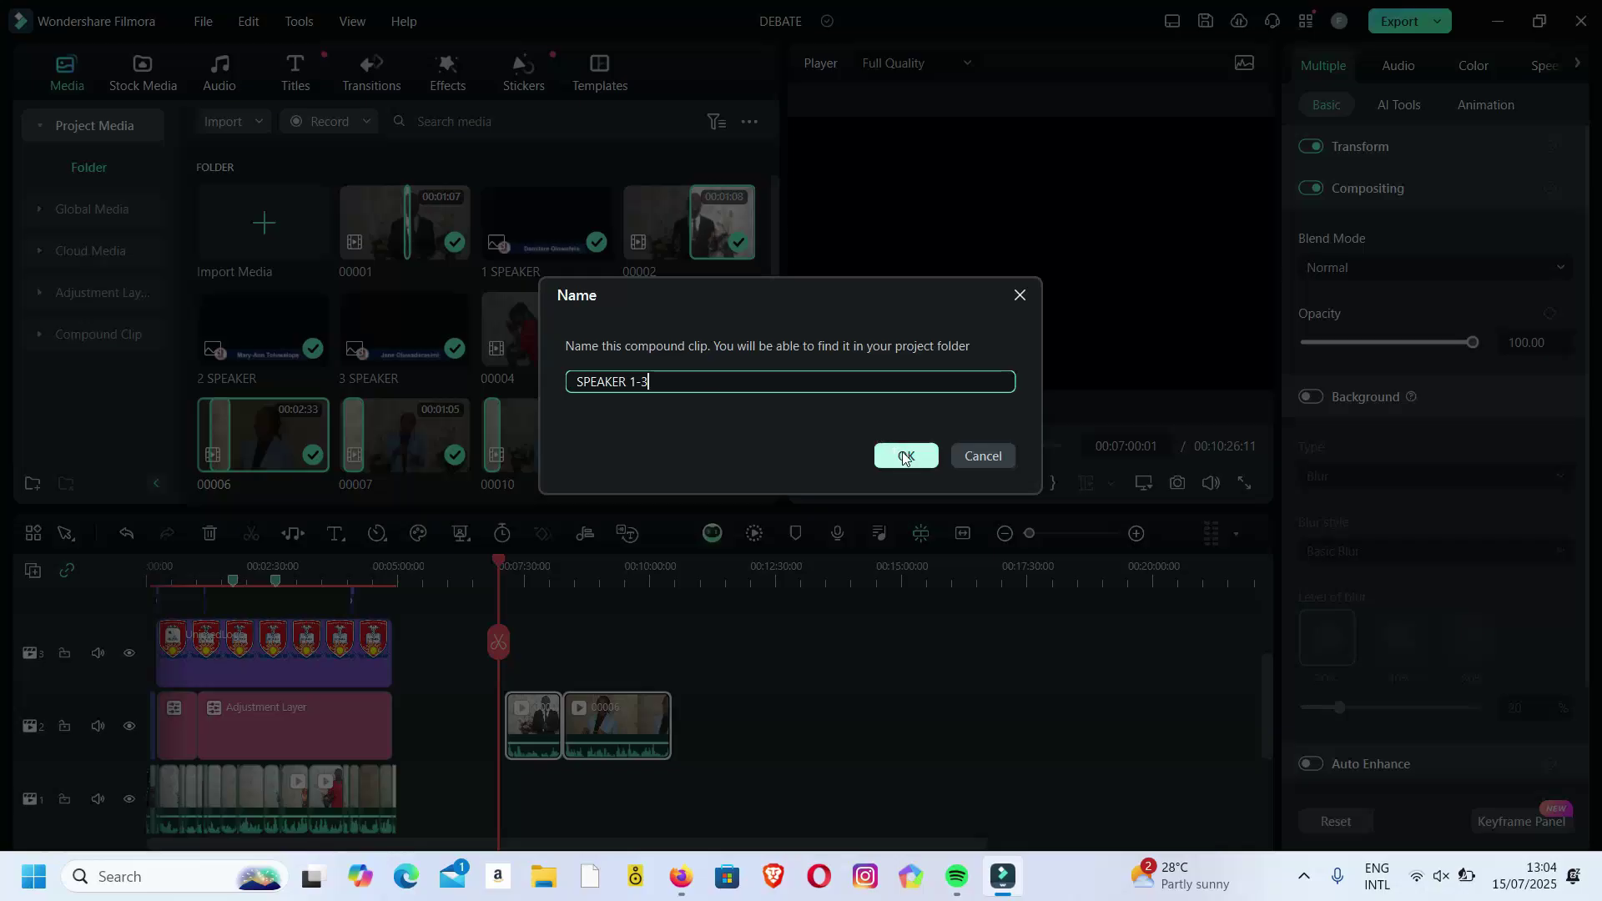
{"action": "left_click", "coordinate": [907, 451]}
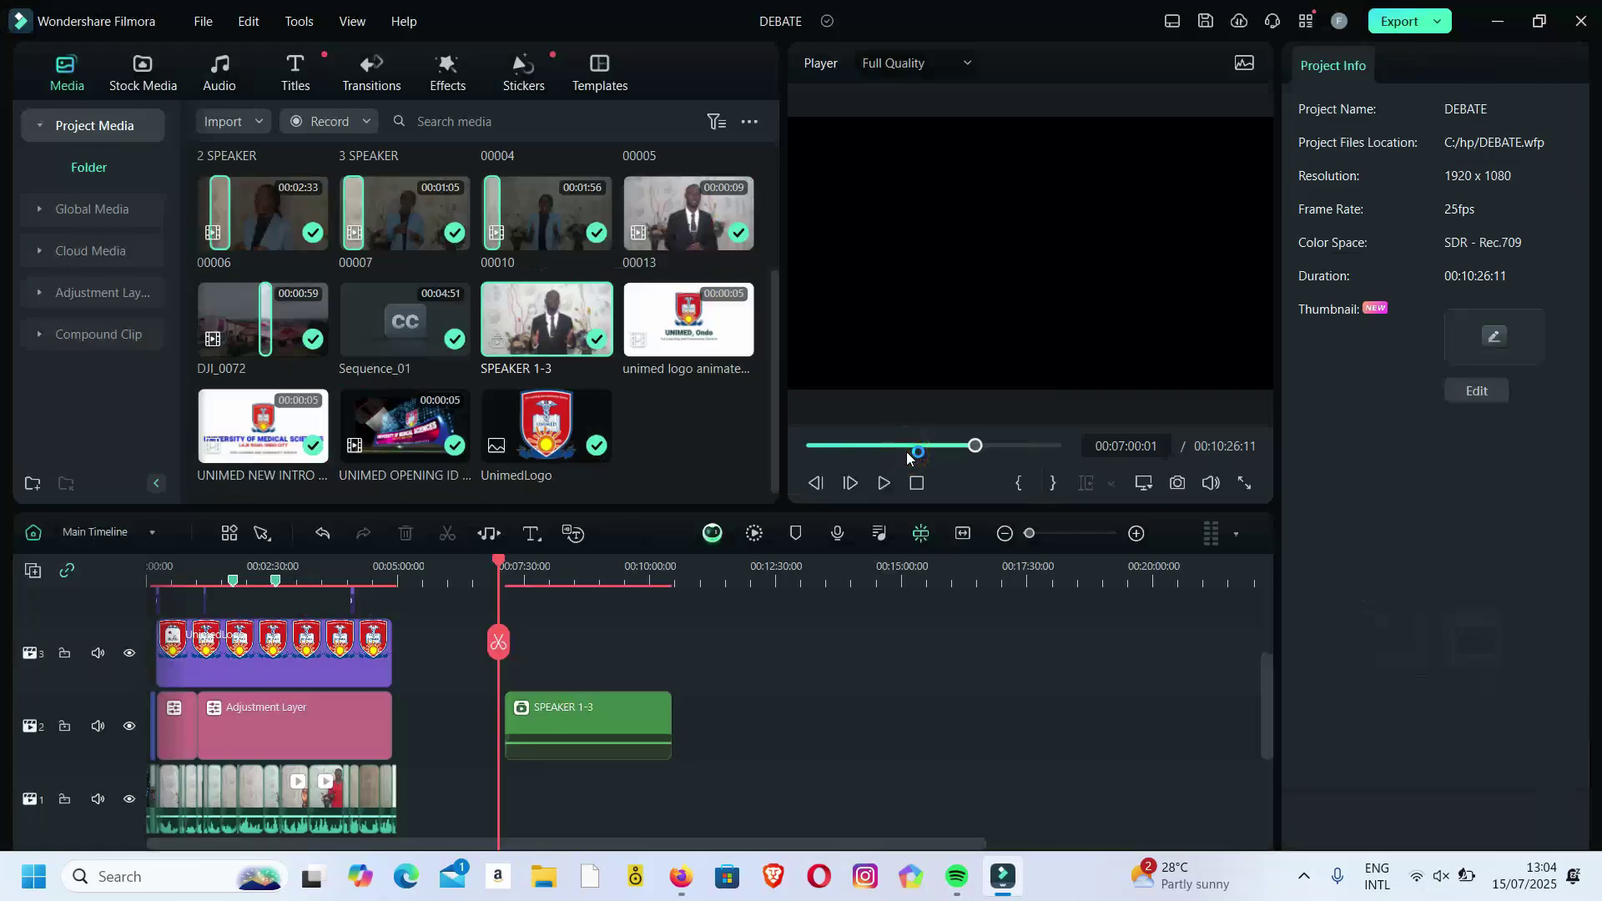
Undo the SPEAKER 1-3 compound clip so the end clips are separate again.
{"action": "left_click", "coordinate": [152, 534]}
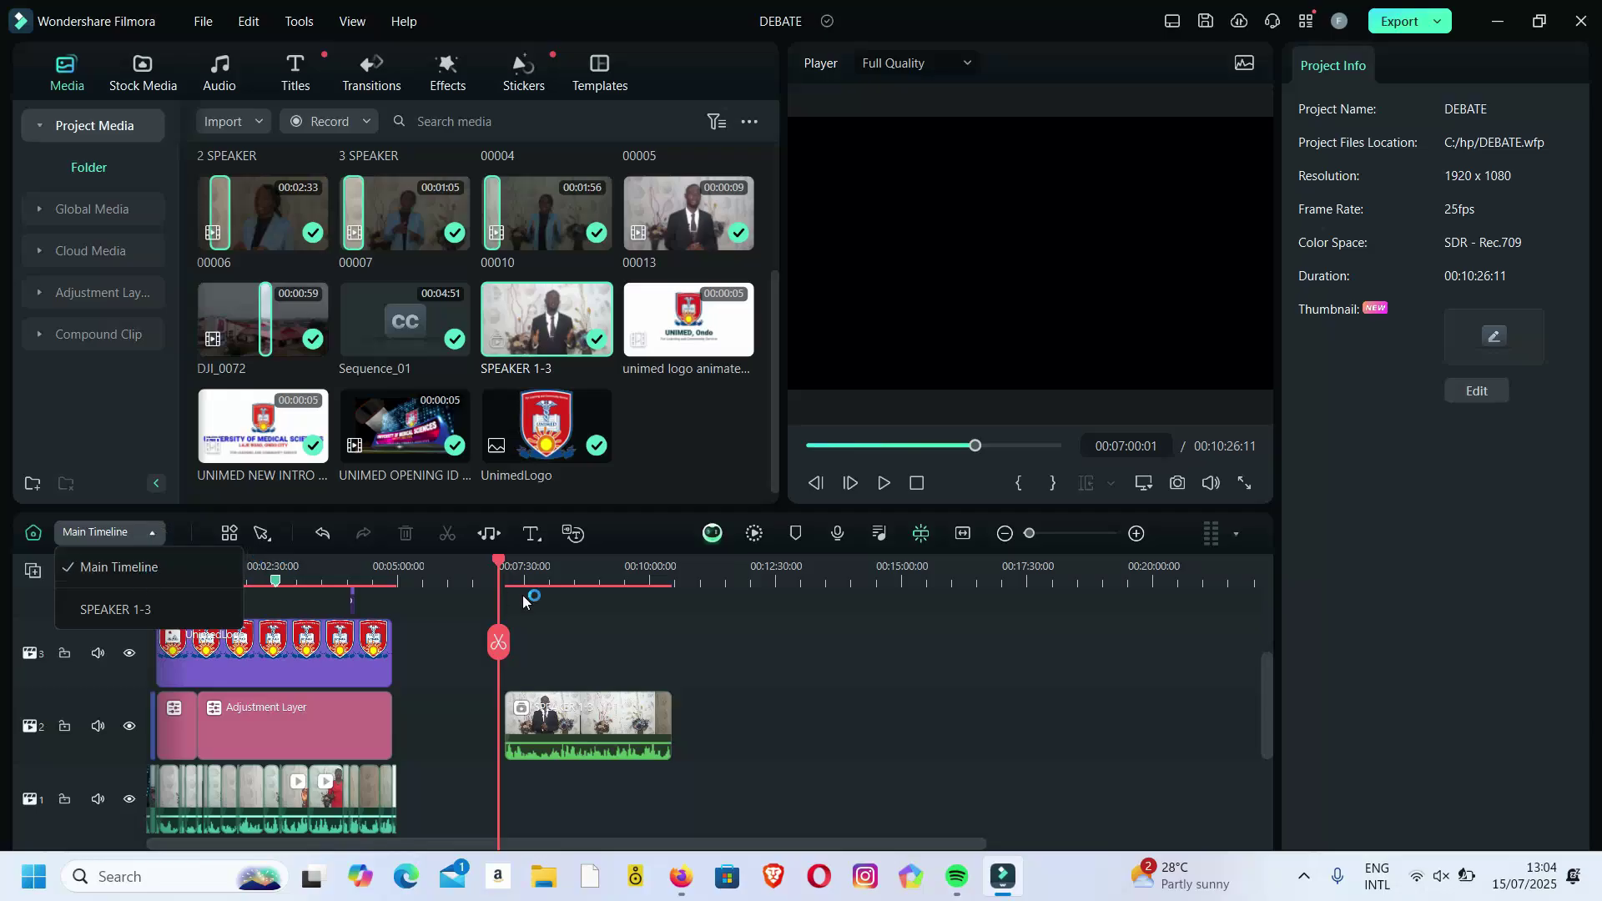
{"action": "left_click", "coordinate": [629, 609]}
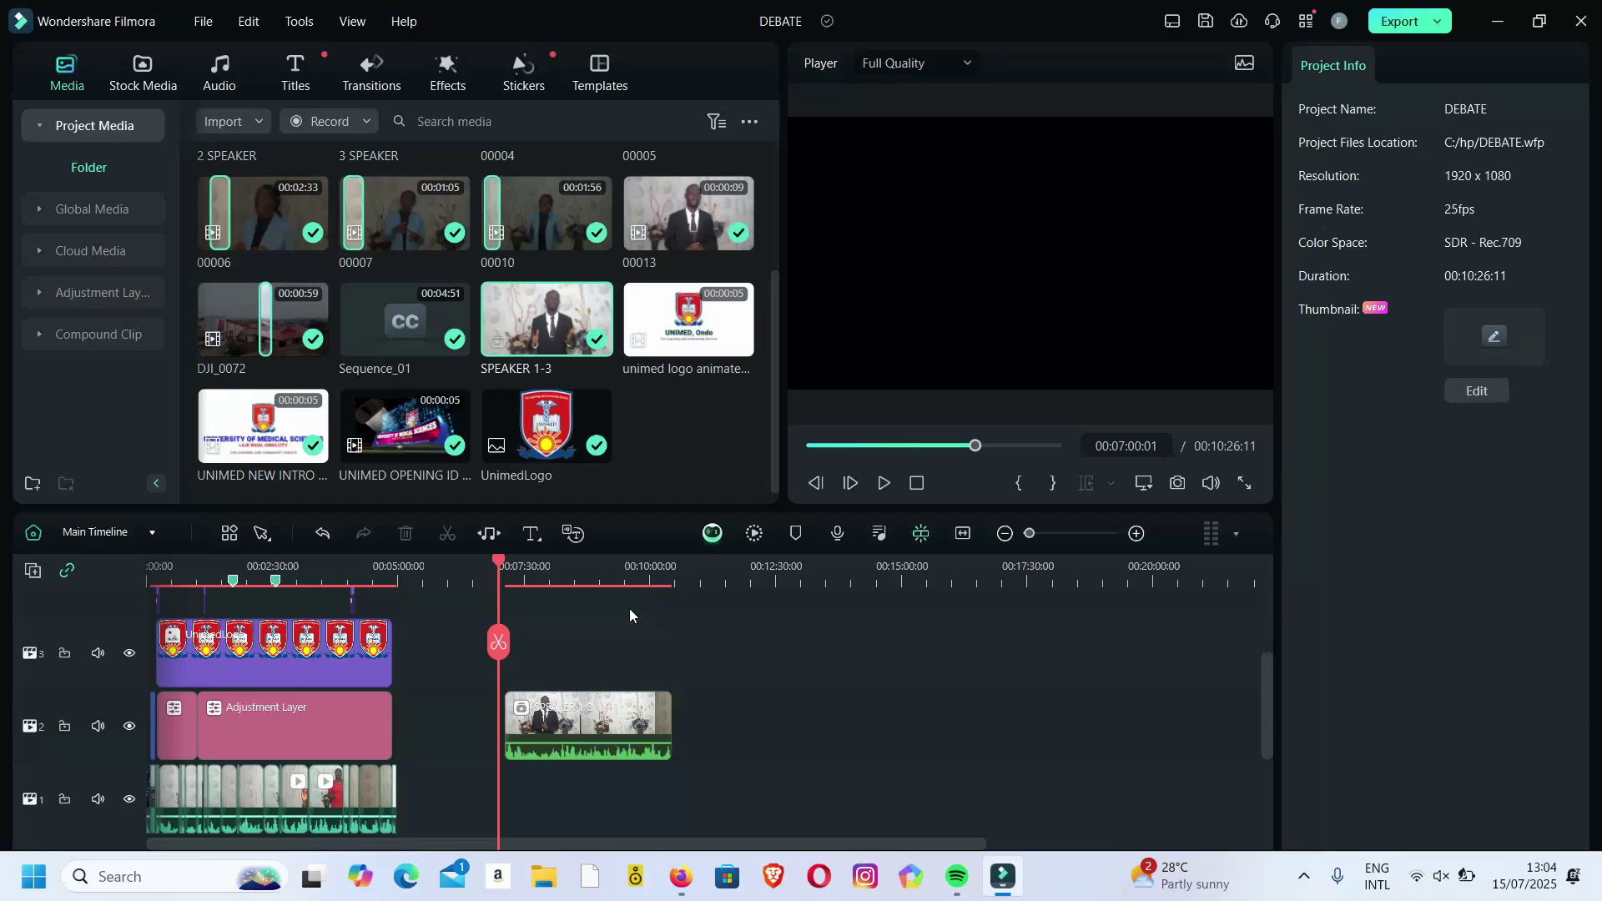
{"action": "key", "text": "ctrl+z"}
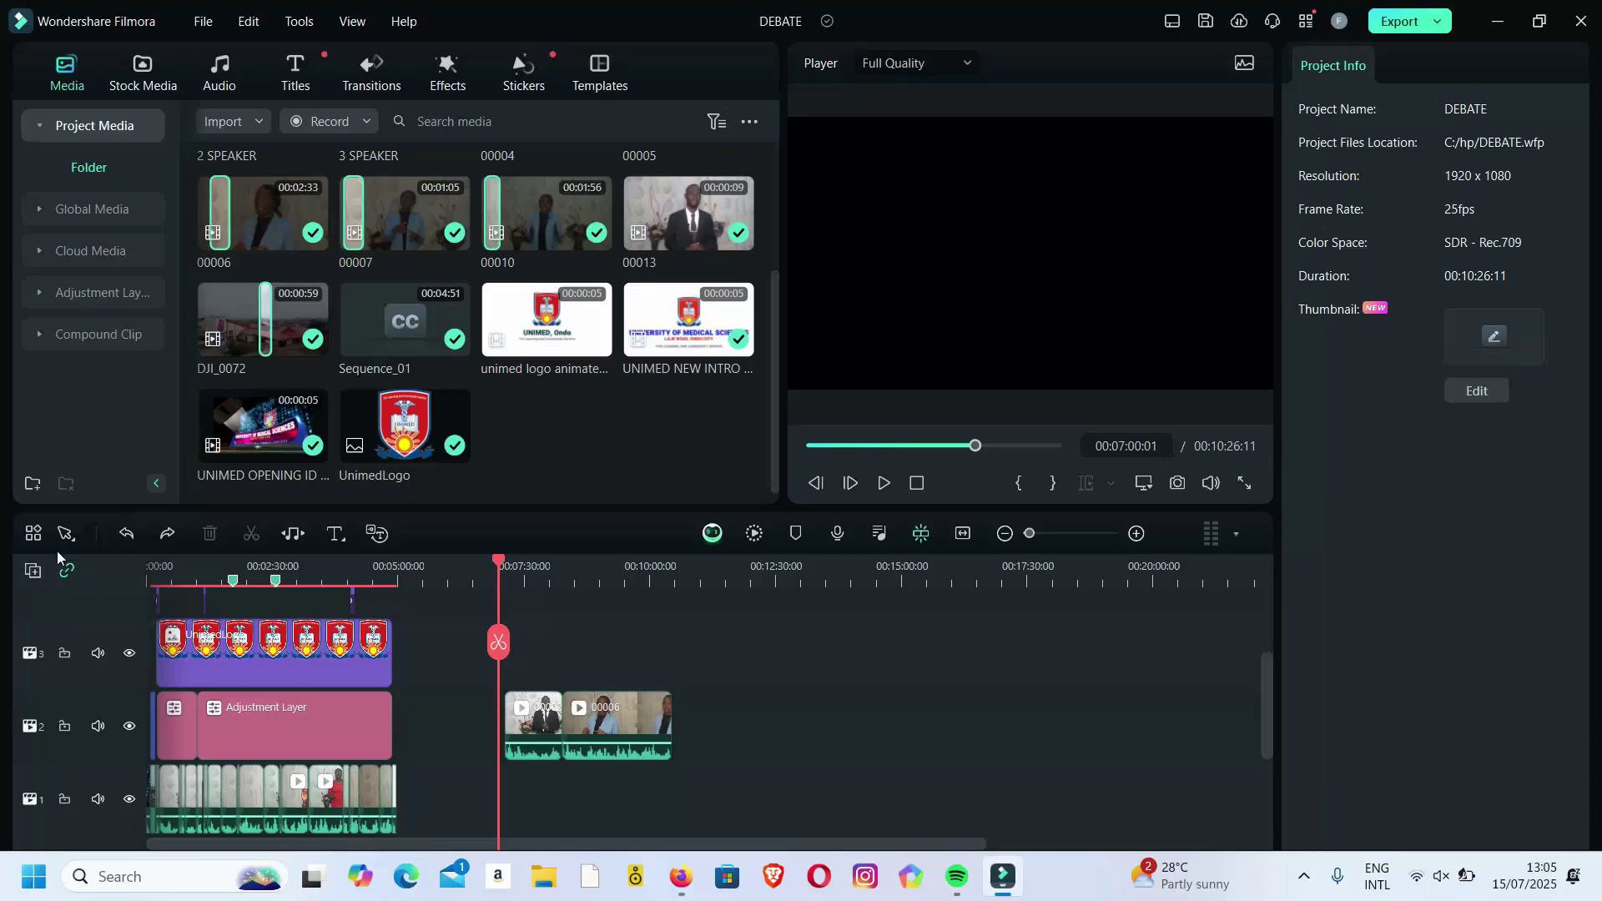
Close the toolbar customization panel and marquee-select both speaker clips on track 2.
{"action": "left_click", "coordinate": [34, 534]}
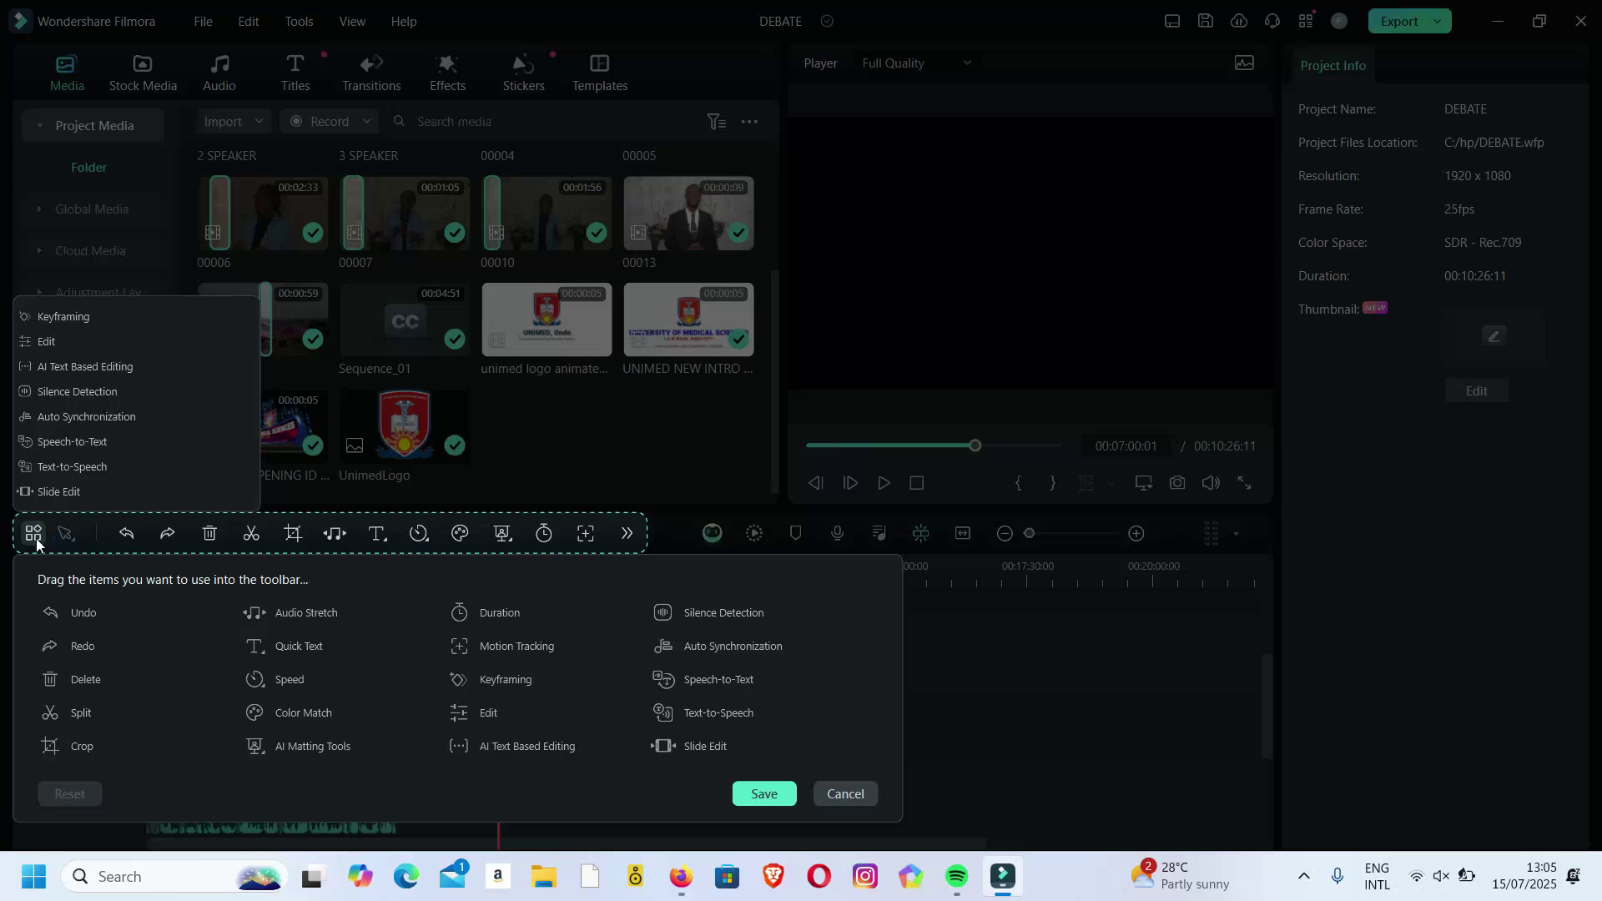
{"action": "left_click", "coordinate": [37, 543]}
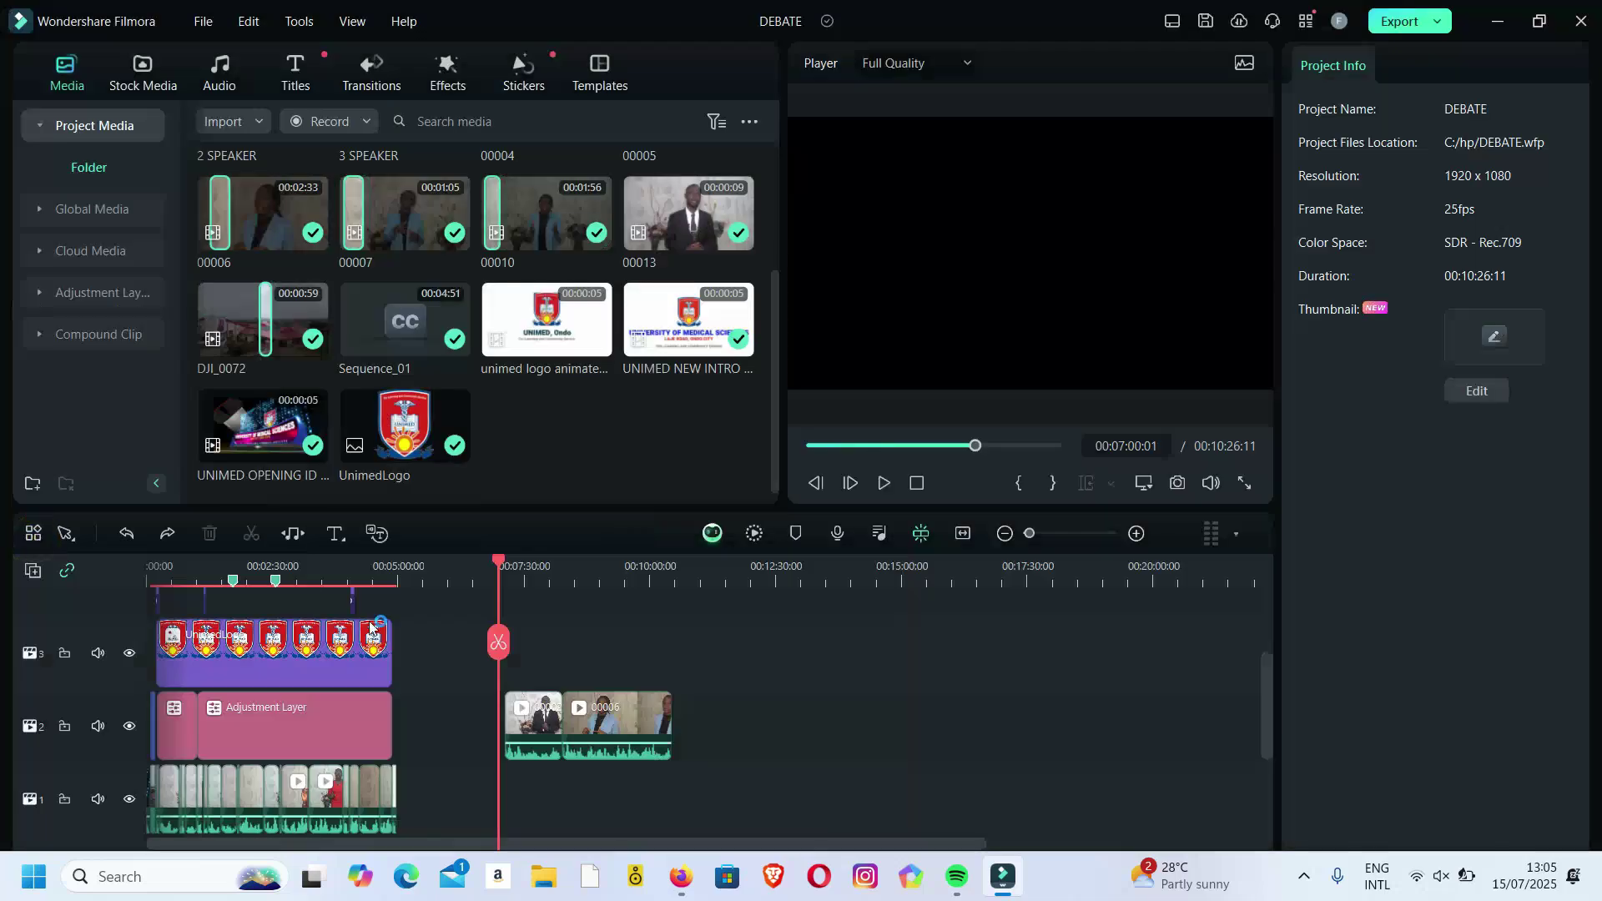
{"action": "left_click_drag", "start_coordinate": [705, 672], "coordinate": [591, 740]}
Recombine the two selected track-2 clips into a compound clip named 'SPEAKER 1-3'.
{"action": "right_click", "coordinate": [601, 731]}
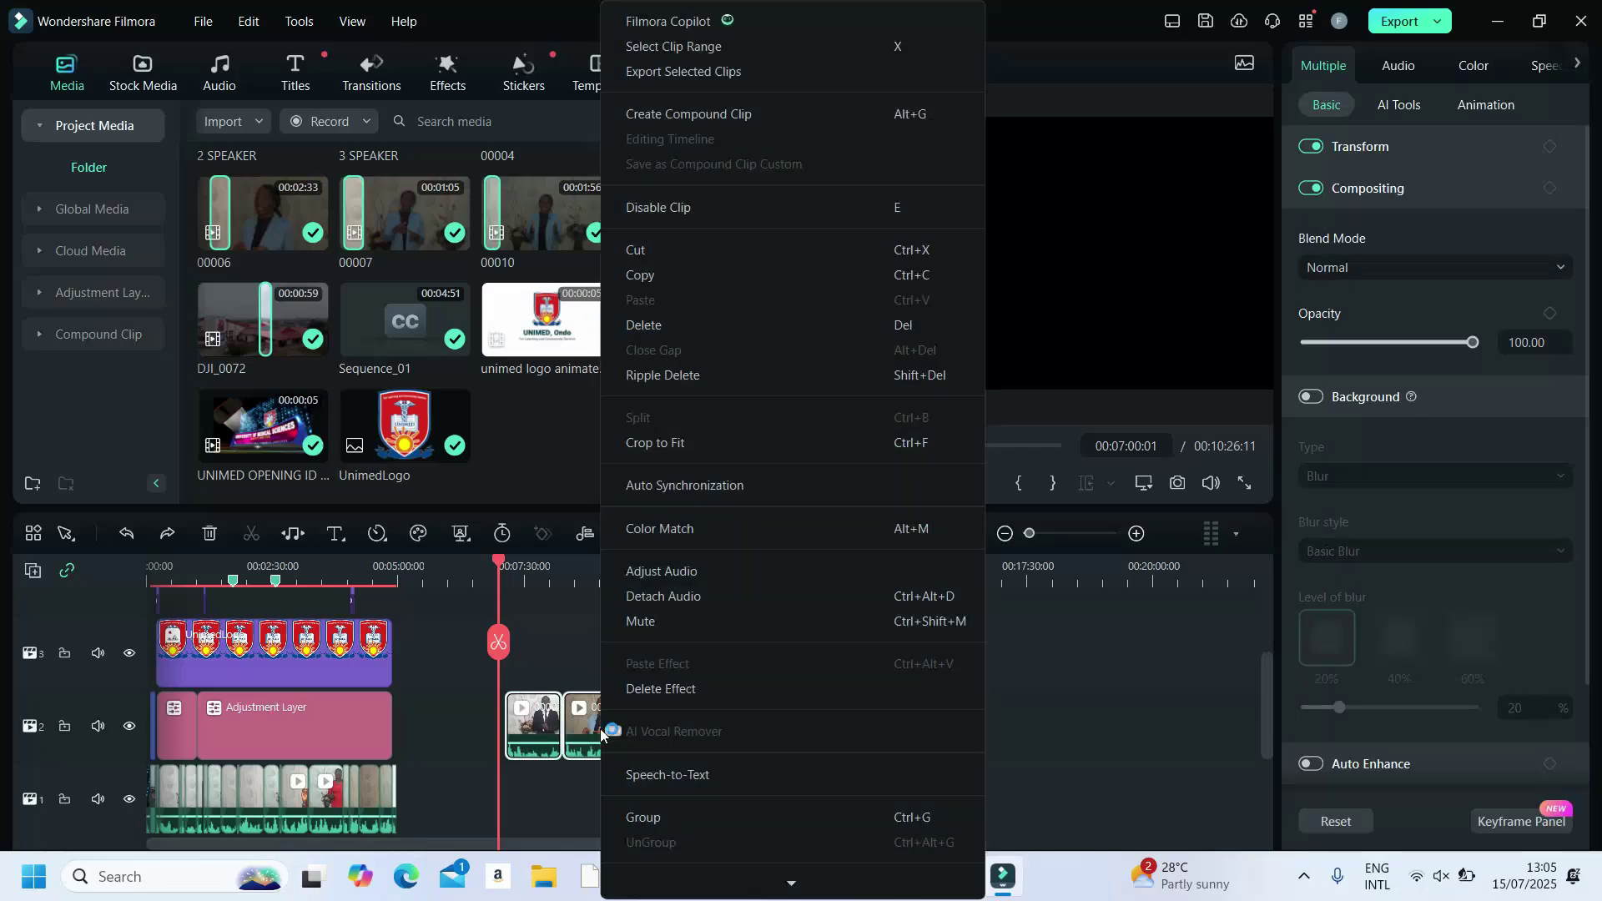
{"action": "left_click", "coordinate": [681, 115]}
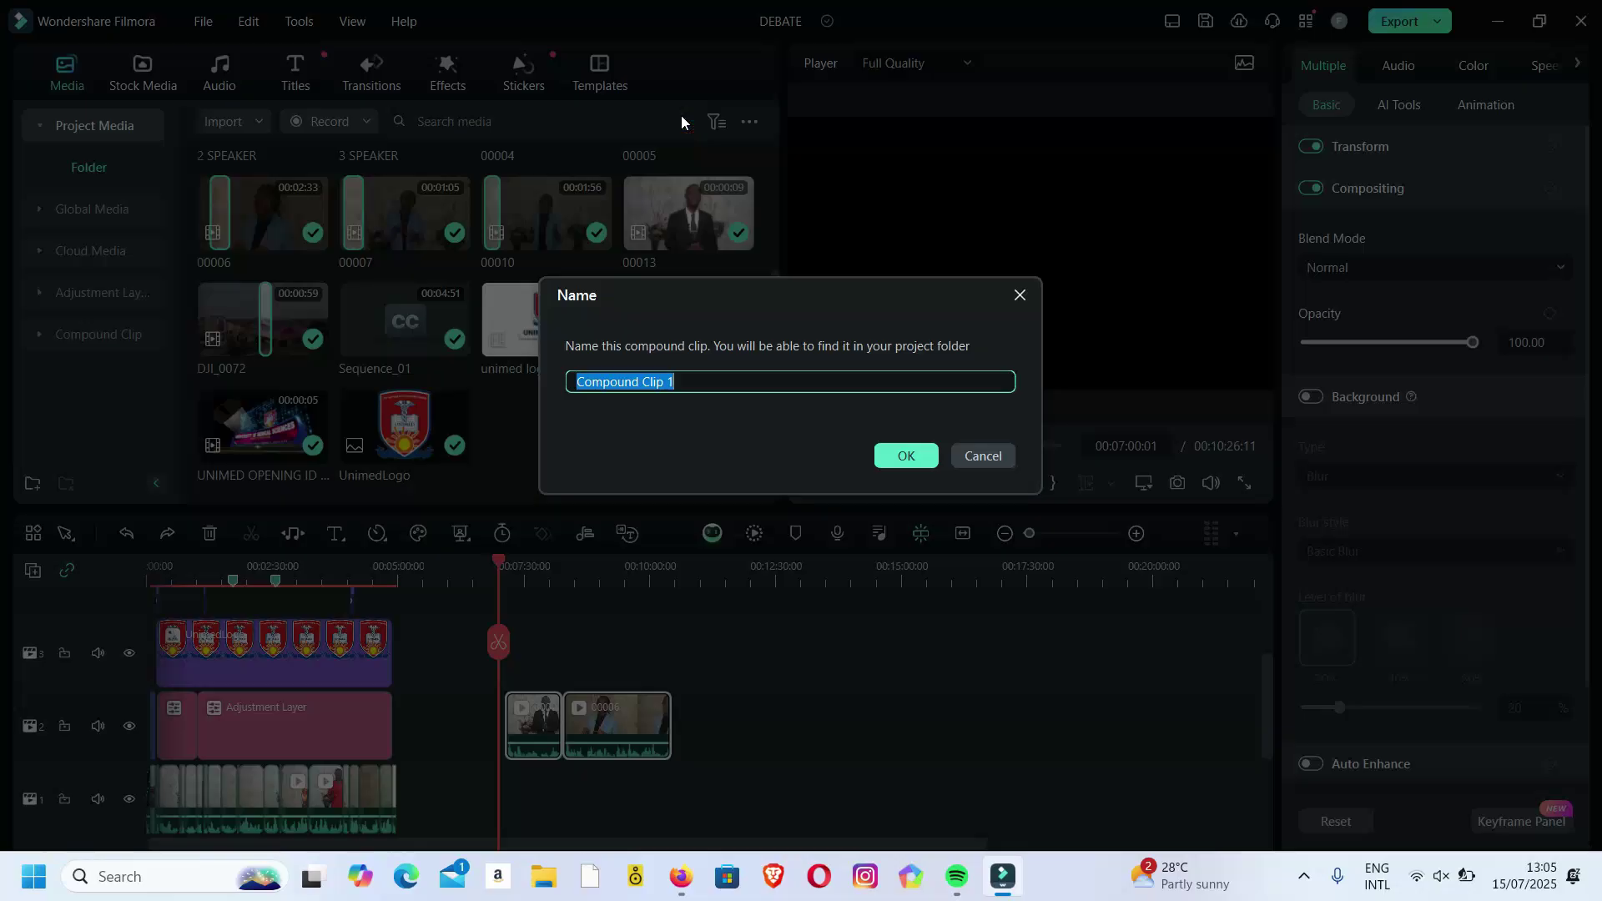
{"action": "type", "text": "SPEAKER 1-3"}
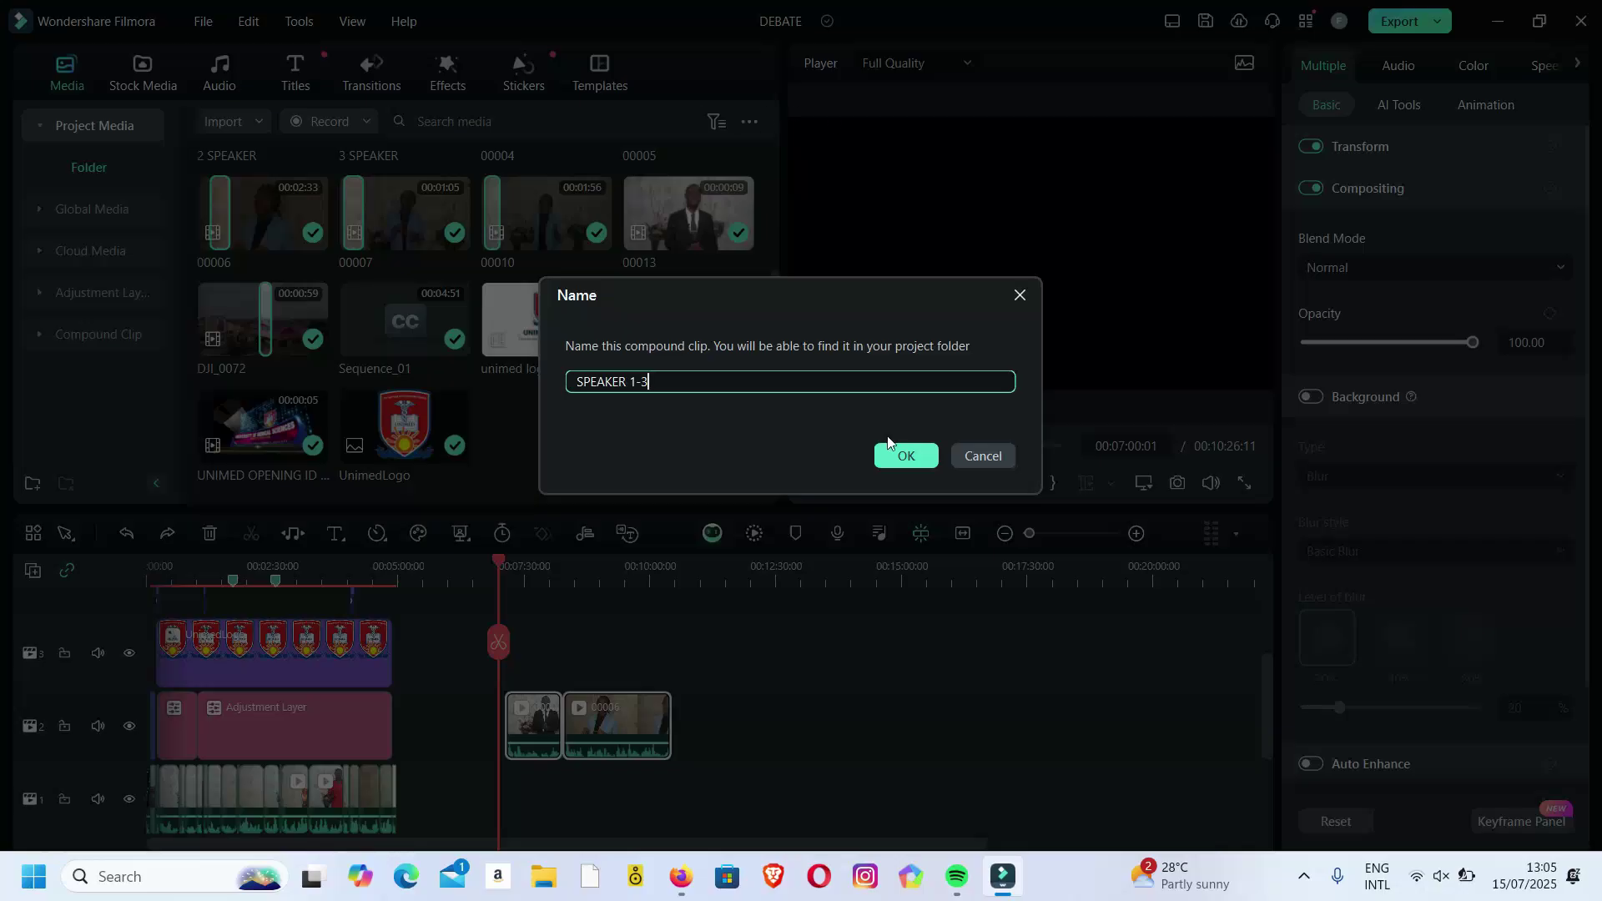
{"action": "left_click", "coordinate": [908, 455]}
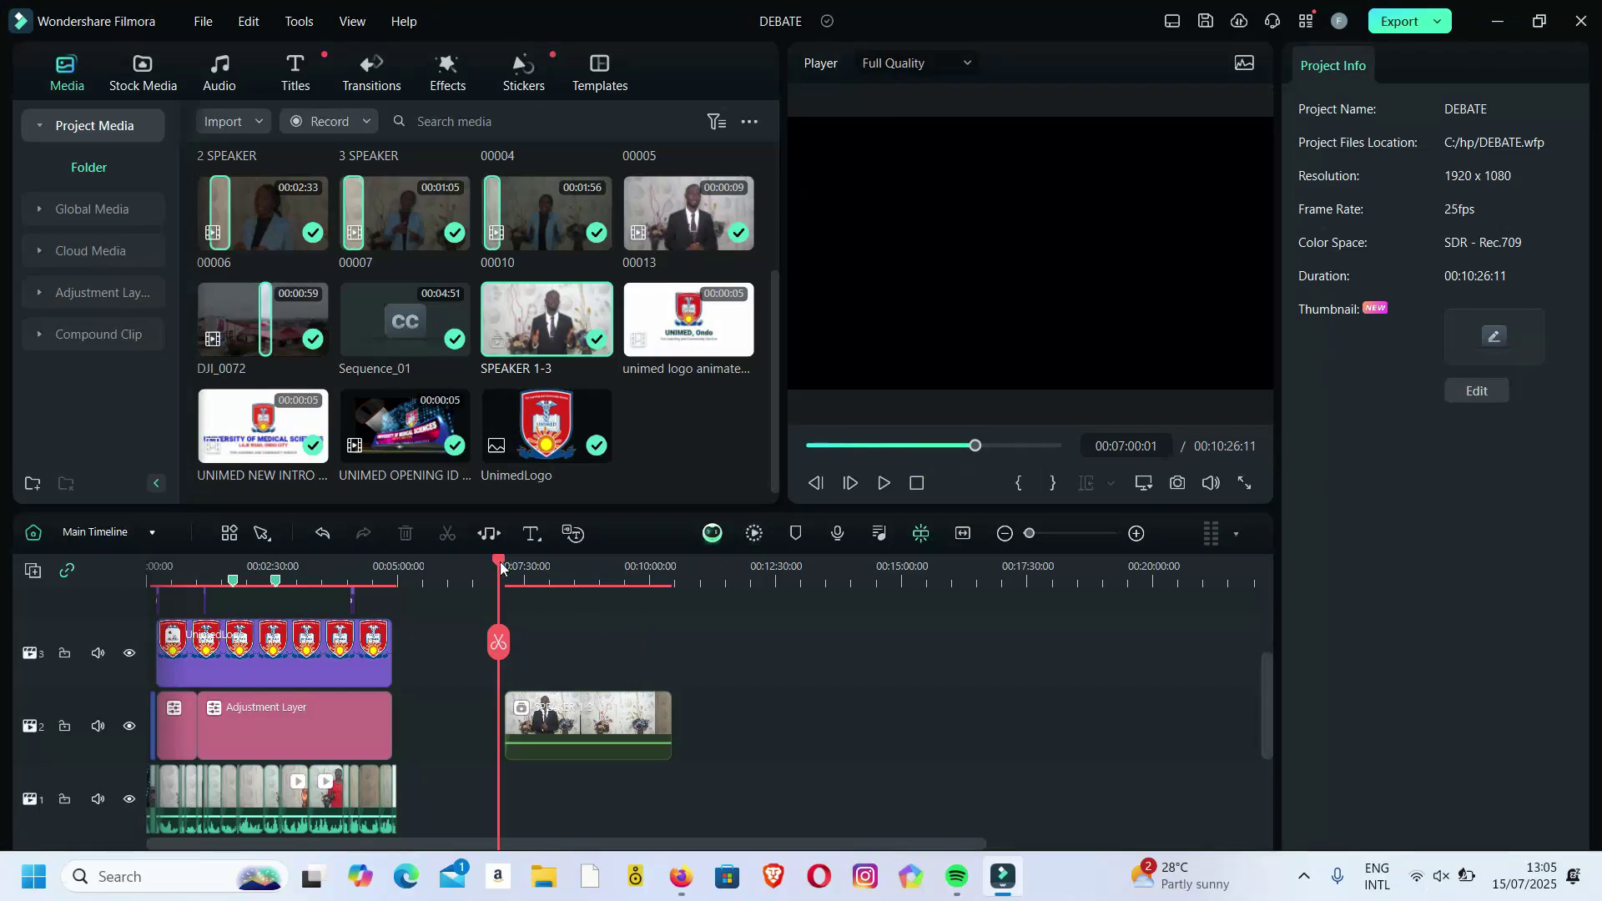
Place the playhead at 00:09:25:12 inside SPEAKER 1-3 and select that clip.
{"action": "left_click_drag", "start_coordinate": [498, 560], "coordinate": [621, 566]}
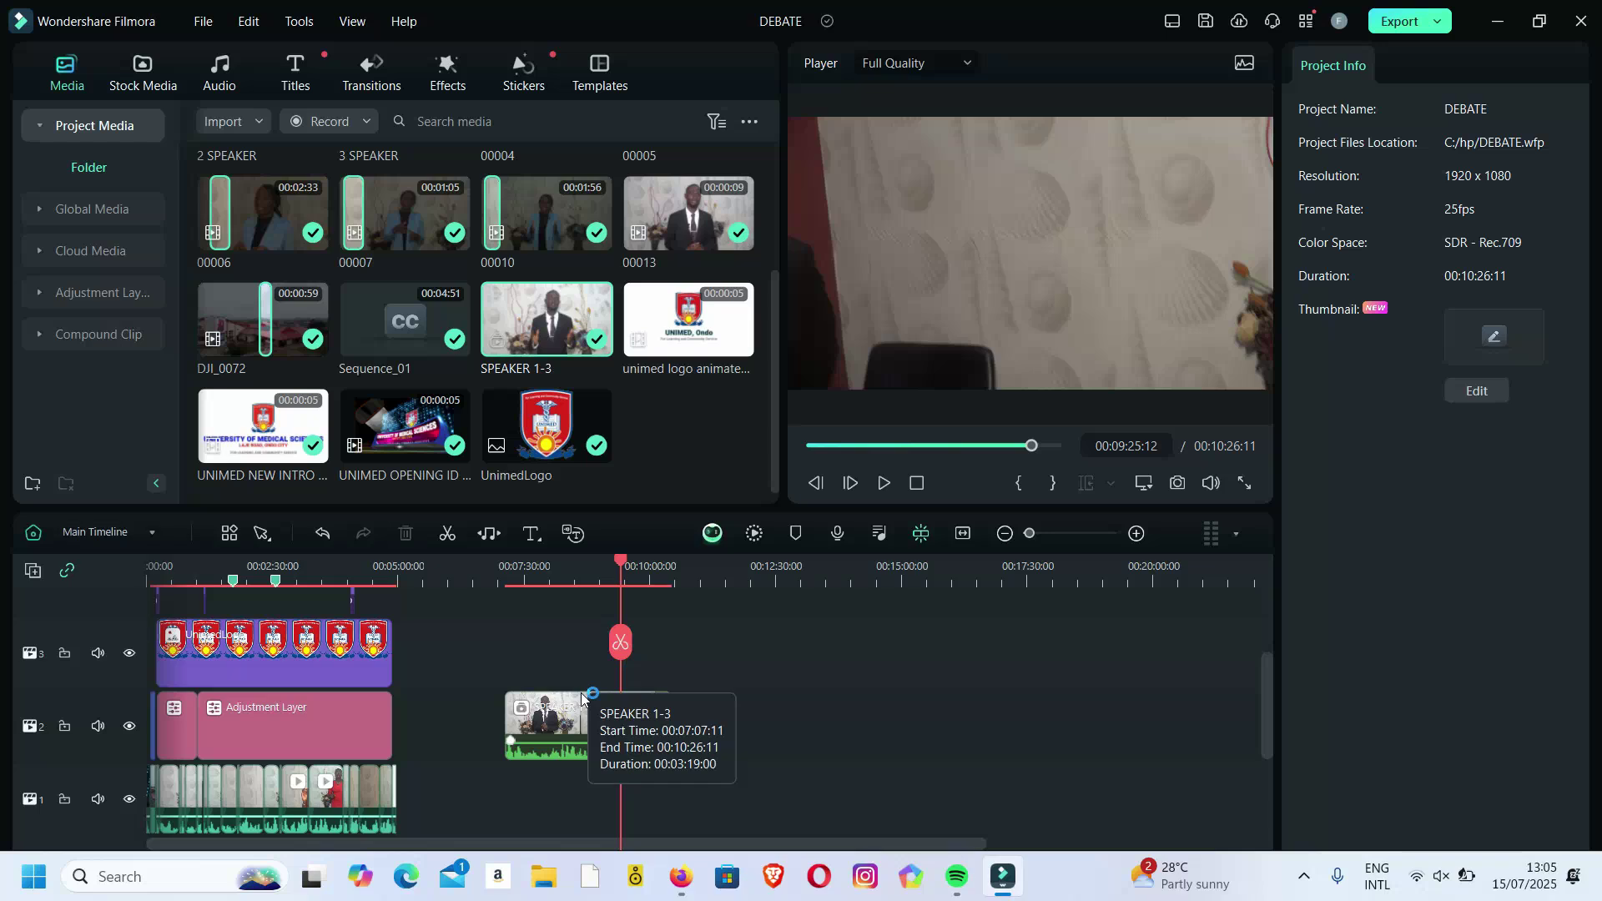
{"action": "left_click", "coordinate": [578, 724]}
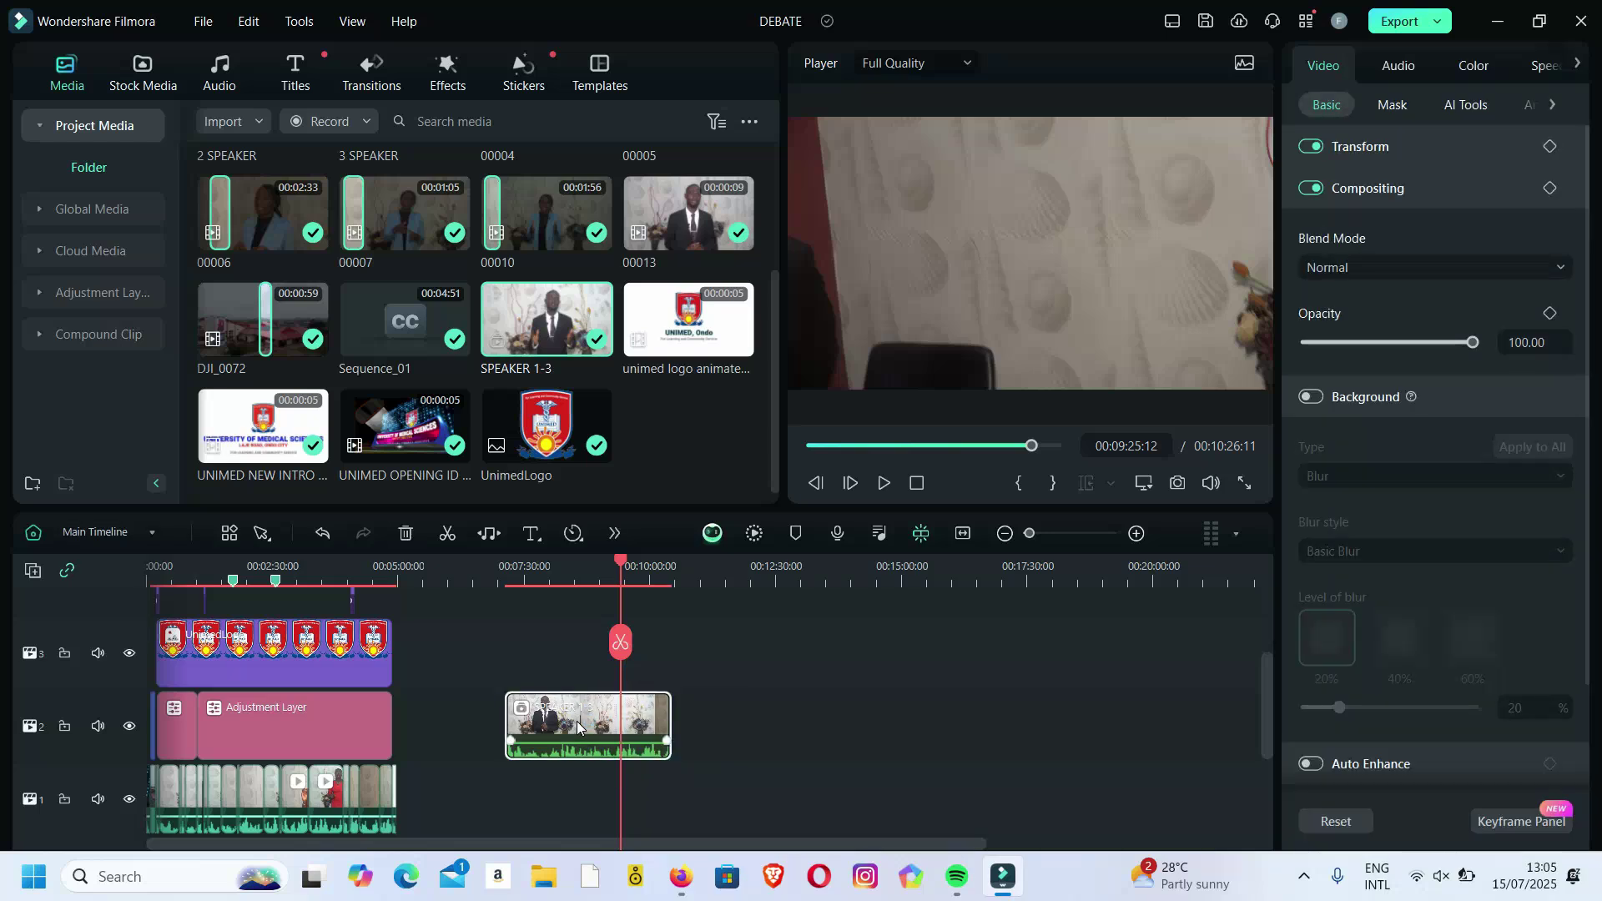
{"action": "right_click", "coordinate": [577, 721]}
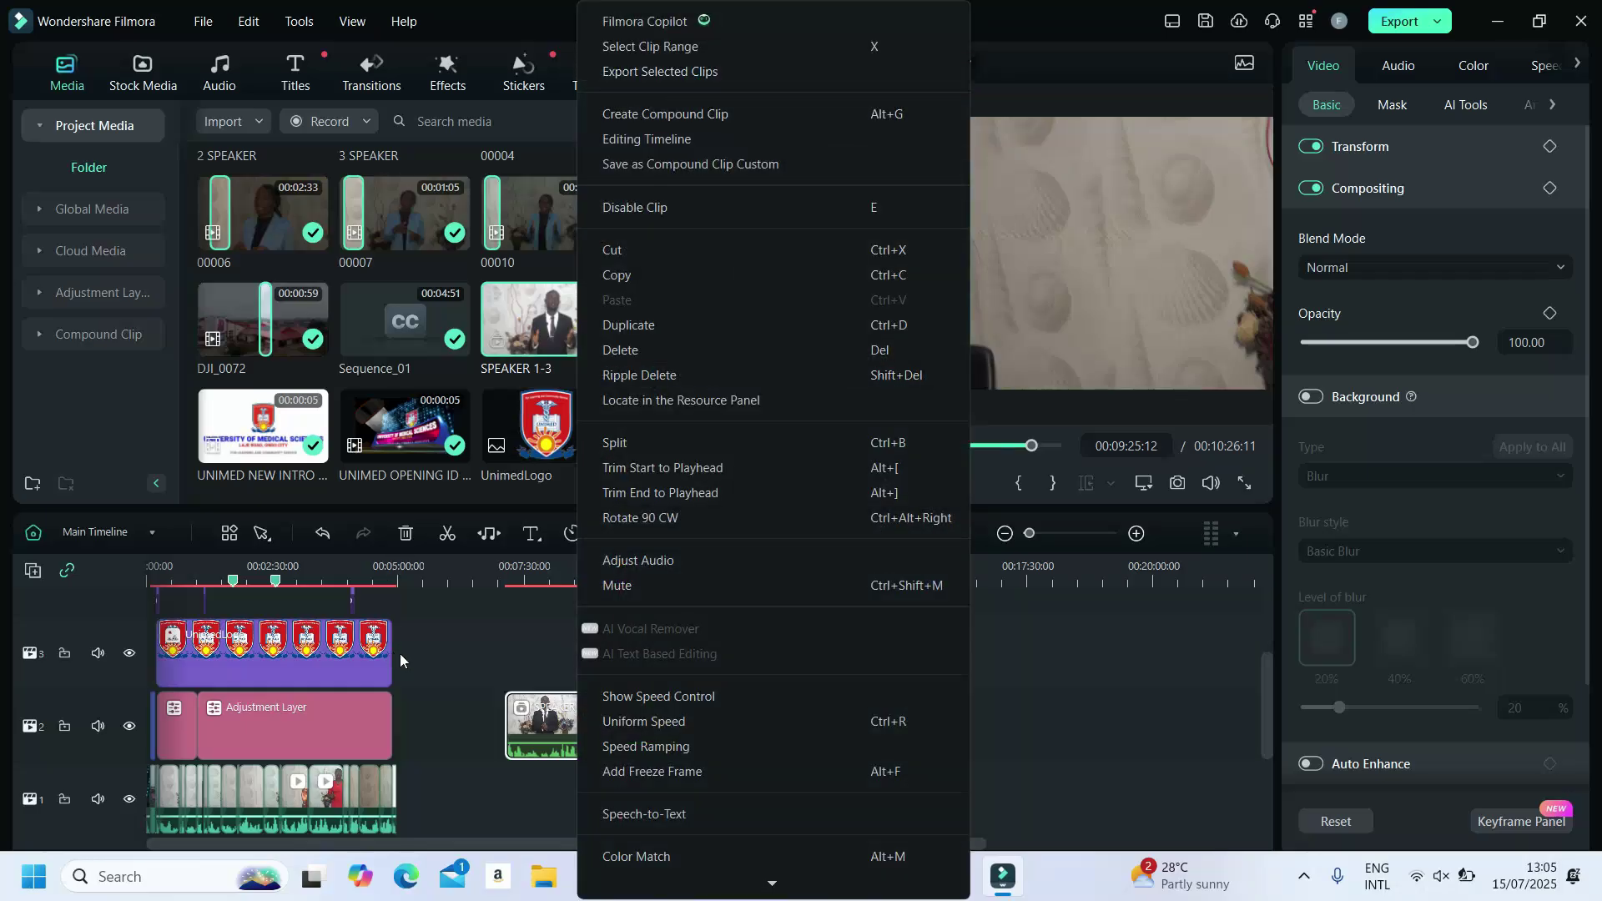
{"action": "left_click", "coordinate": [437, 646]}
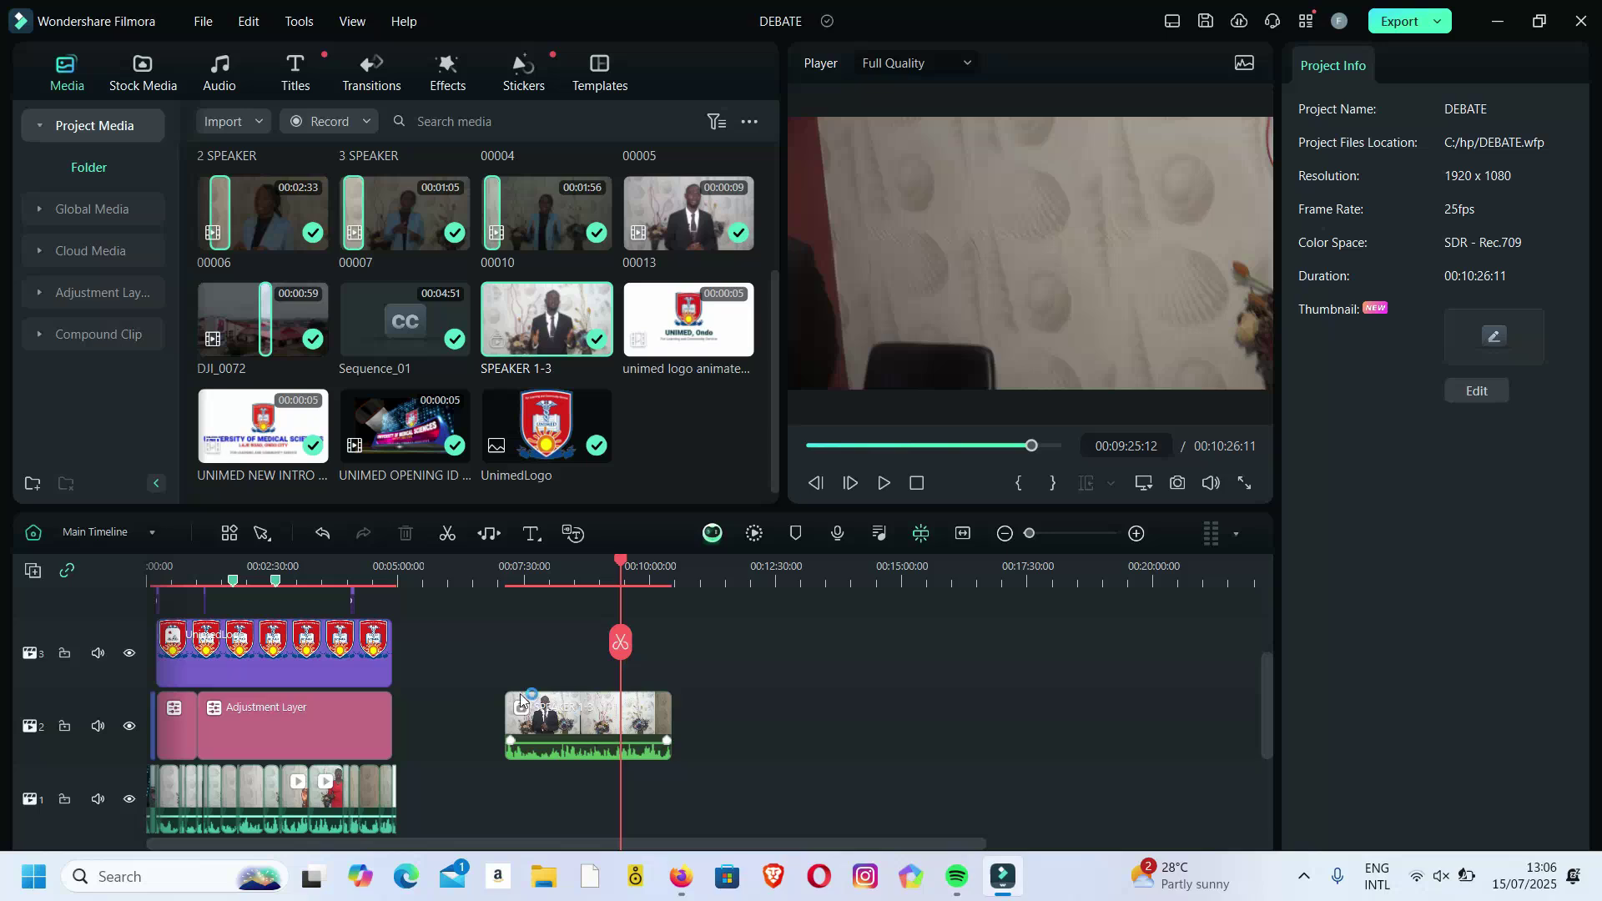
{"action": "left_click_drag", "start_coordinate": [402, 597], "coordinate": [287, 814]}
Zoom out and marquee the opening logo, Adjustment Layer and track-1 clips on tracks 1–3.
{"action": "scroll", "coordinate": [433, 664], "scroll_direction": "down", "scroll_amount": 1}
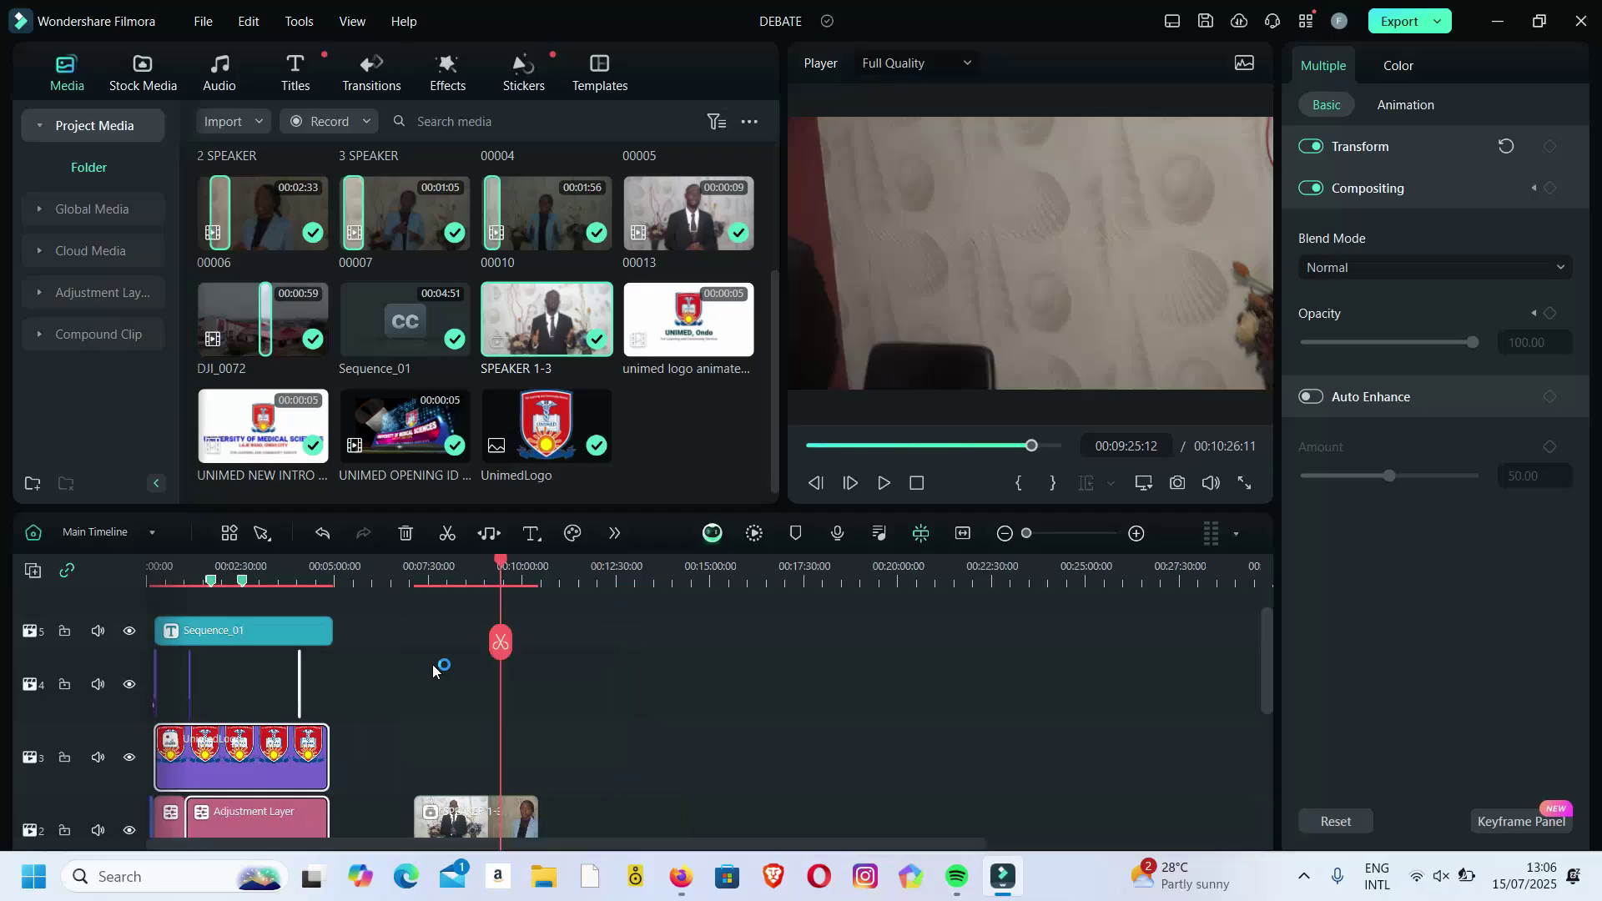
{"action": "left_click_drag", "start_coordinate": [402, 598], "coordinate": [190, 826]}
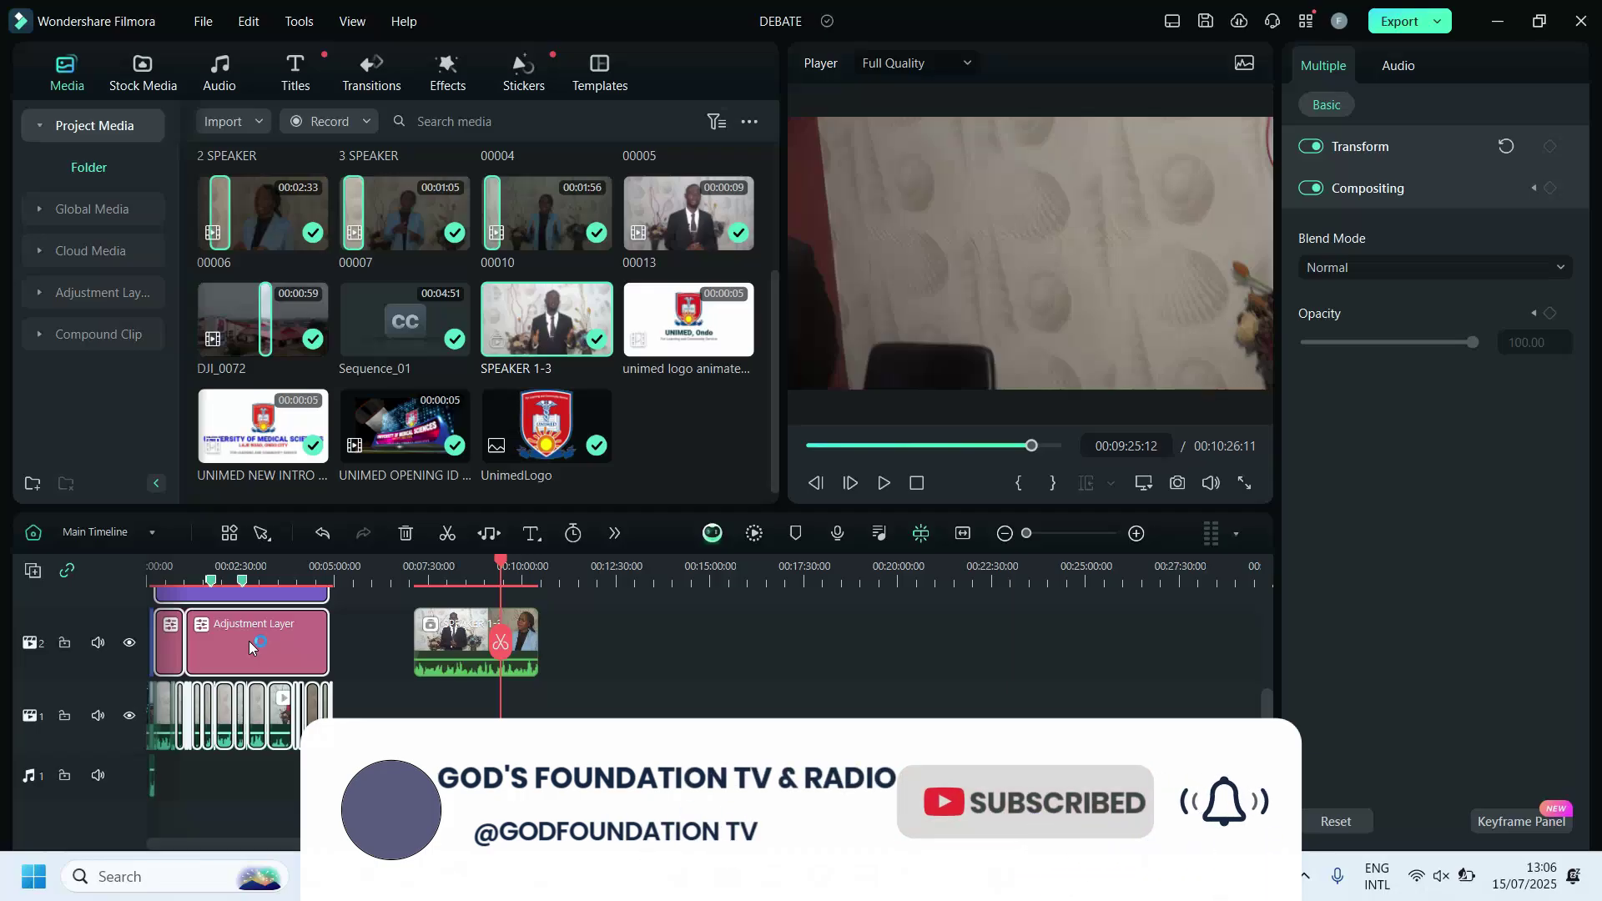
{"action": "right_click", "coordinate": [249, 640]}
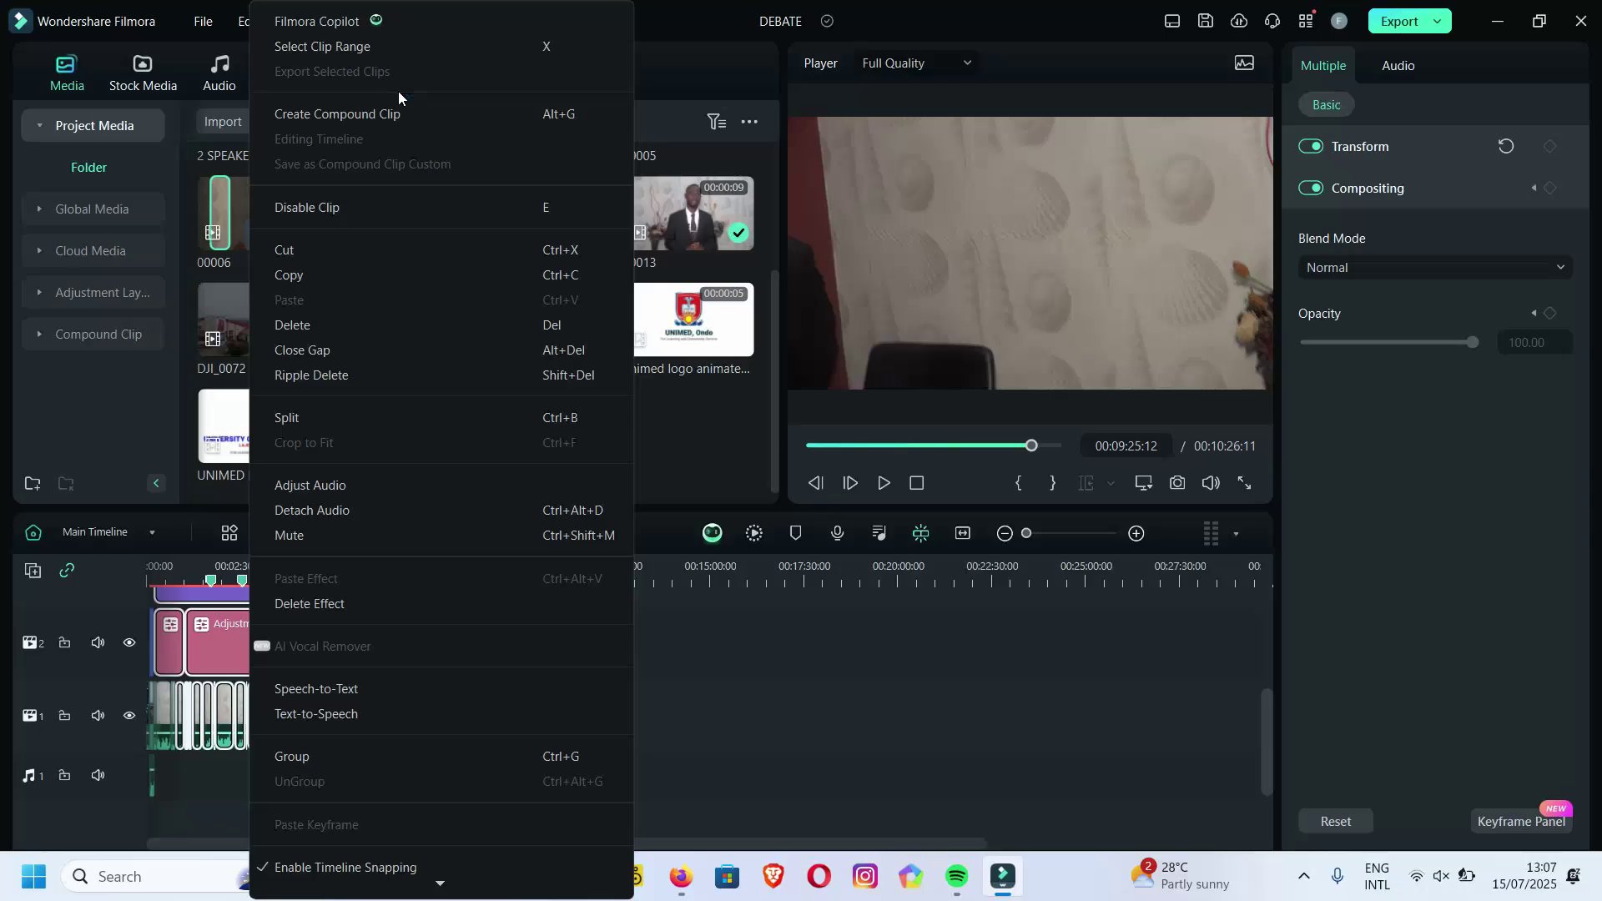
{"action": "left_click", "coordinate": [724, 634]}
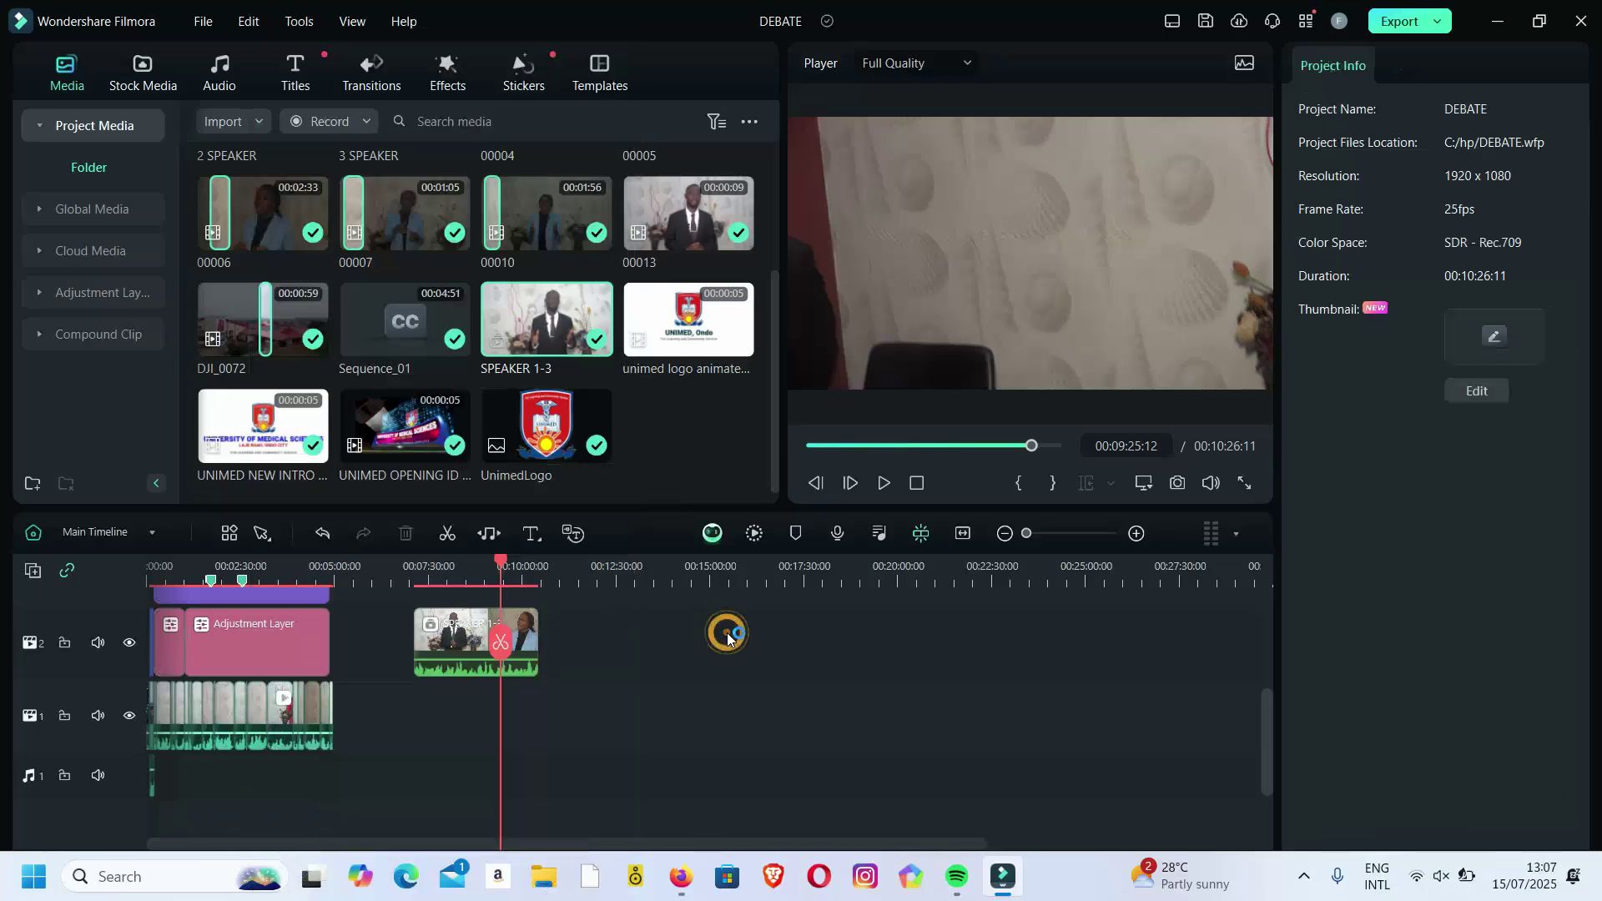
{"action": "left_click", "coordinate": [480, 632]}
{"action": "right_click", "coordinate": [286, 655]}
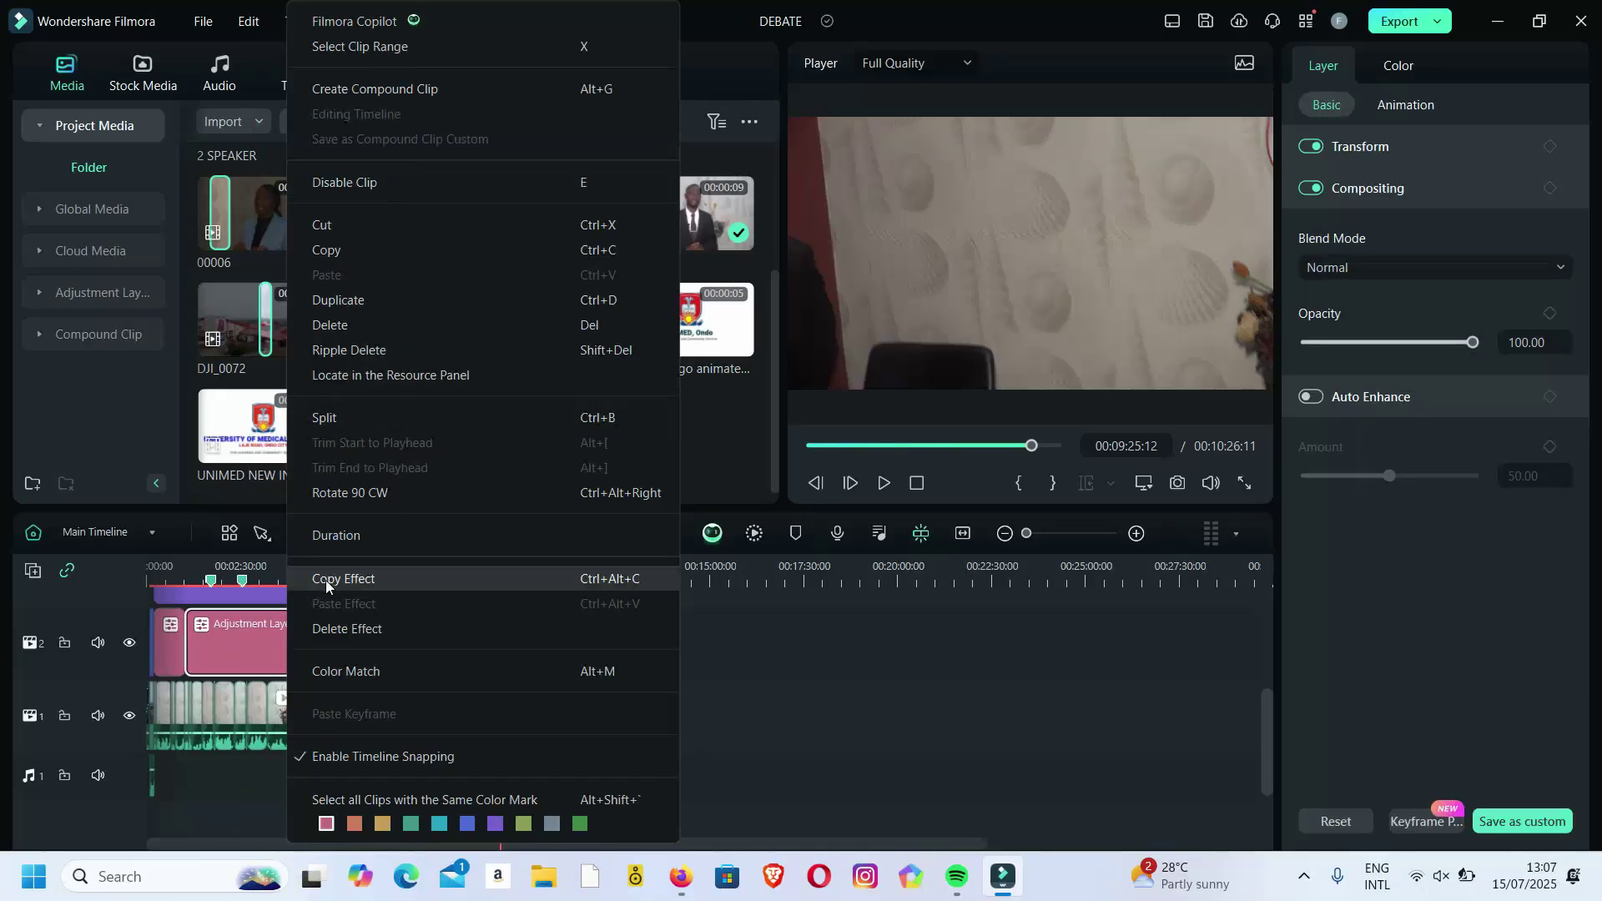
{"action": "left_click", "coordinate": [259, 659]}
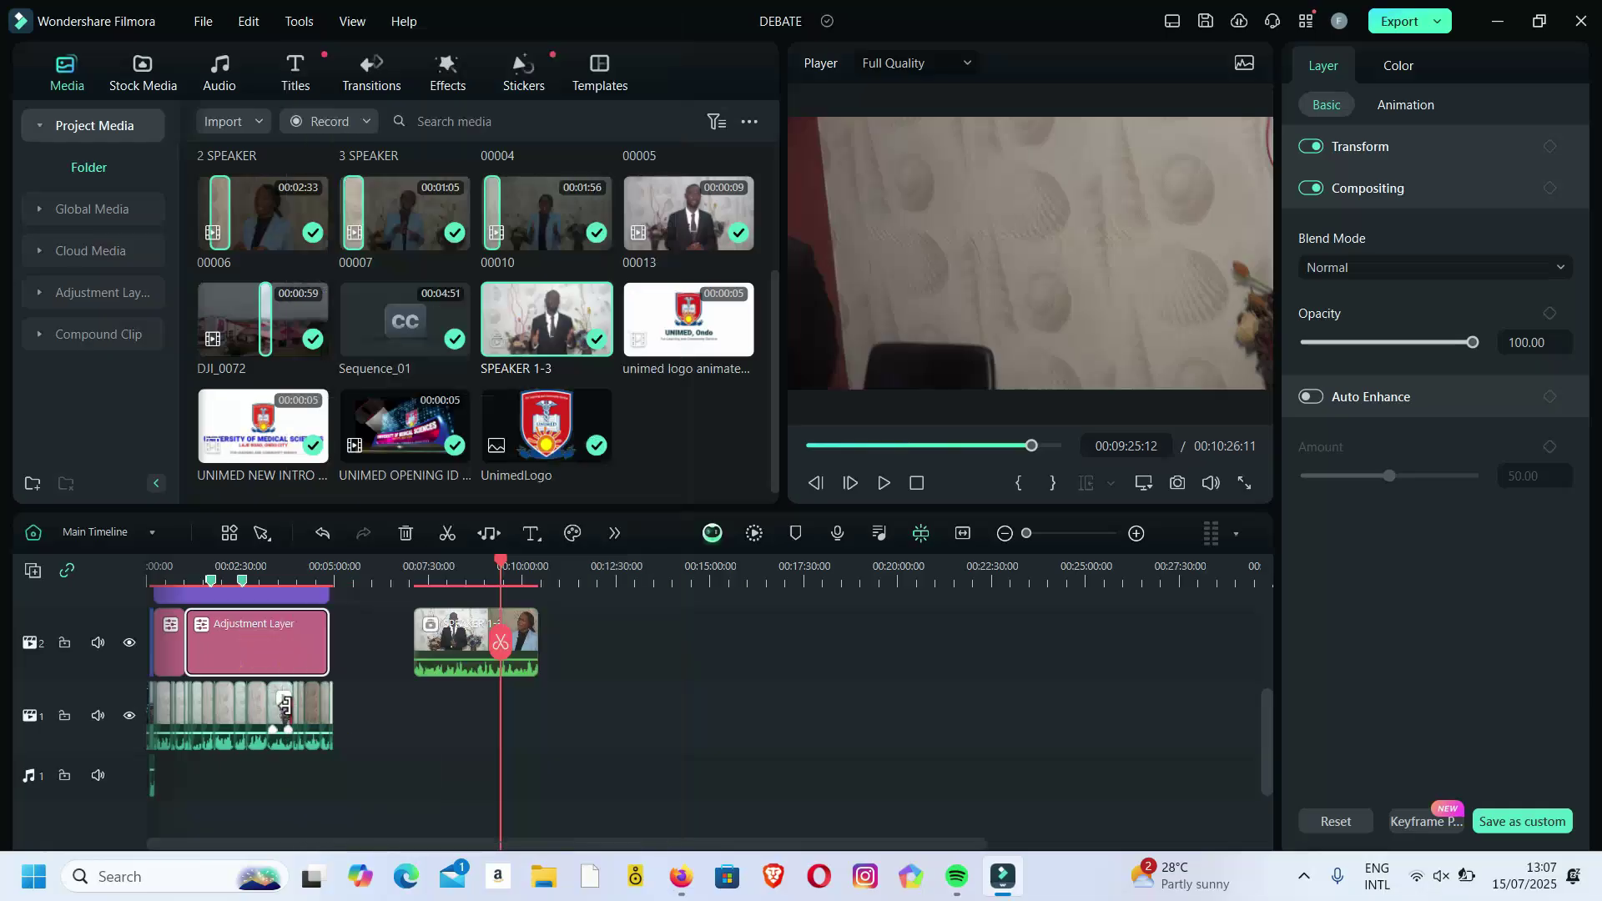
{"action": "left_click", "coordinate": [282, 705]}
{"action": "right_click", "coordinate": [282, 705]}
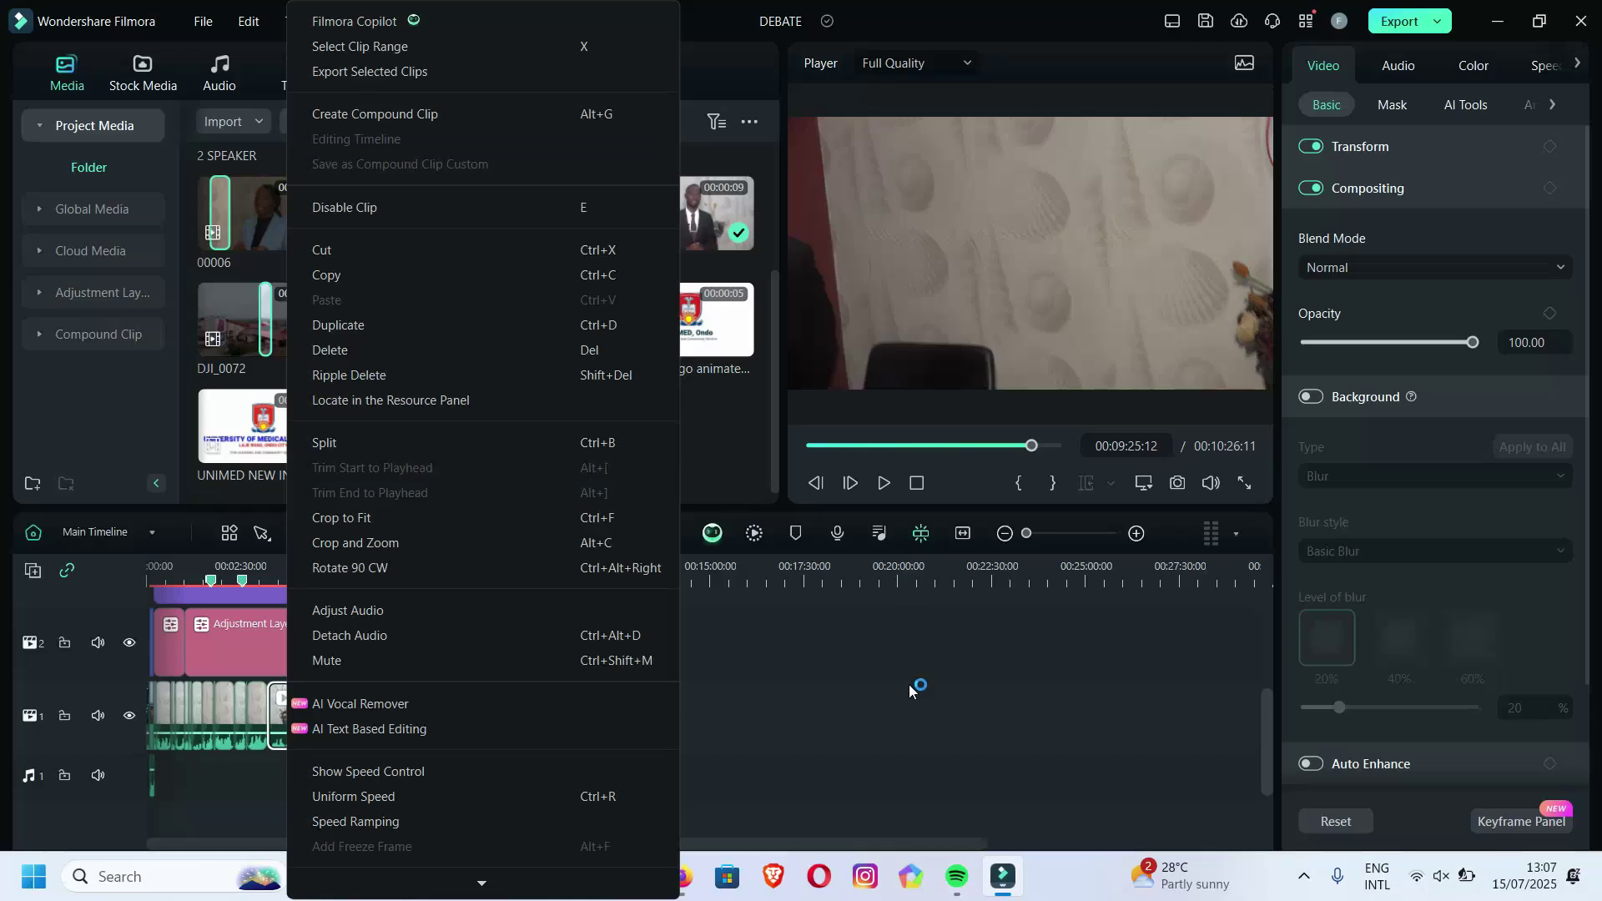
{"action": "left_click", "coordinate": [869, 679]}
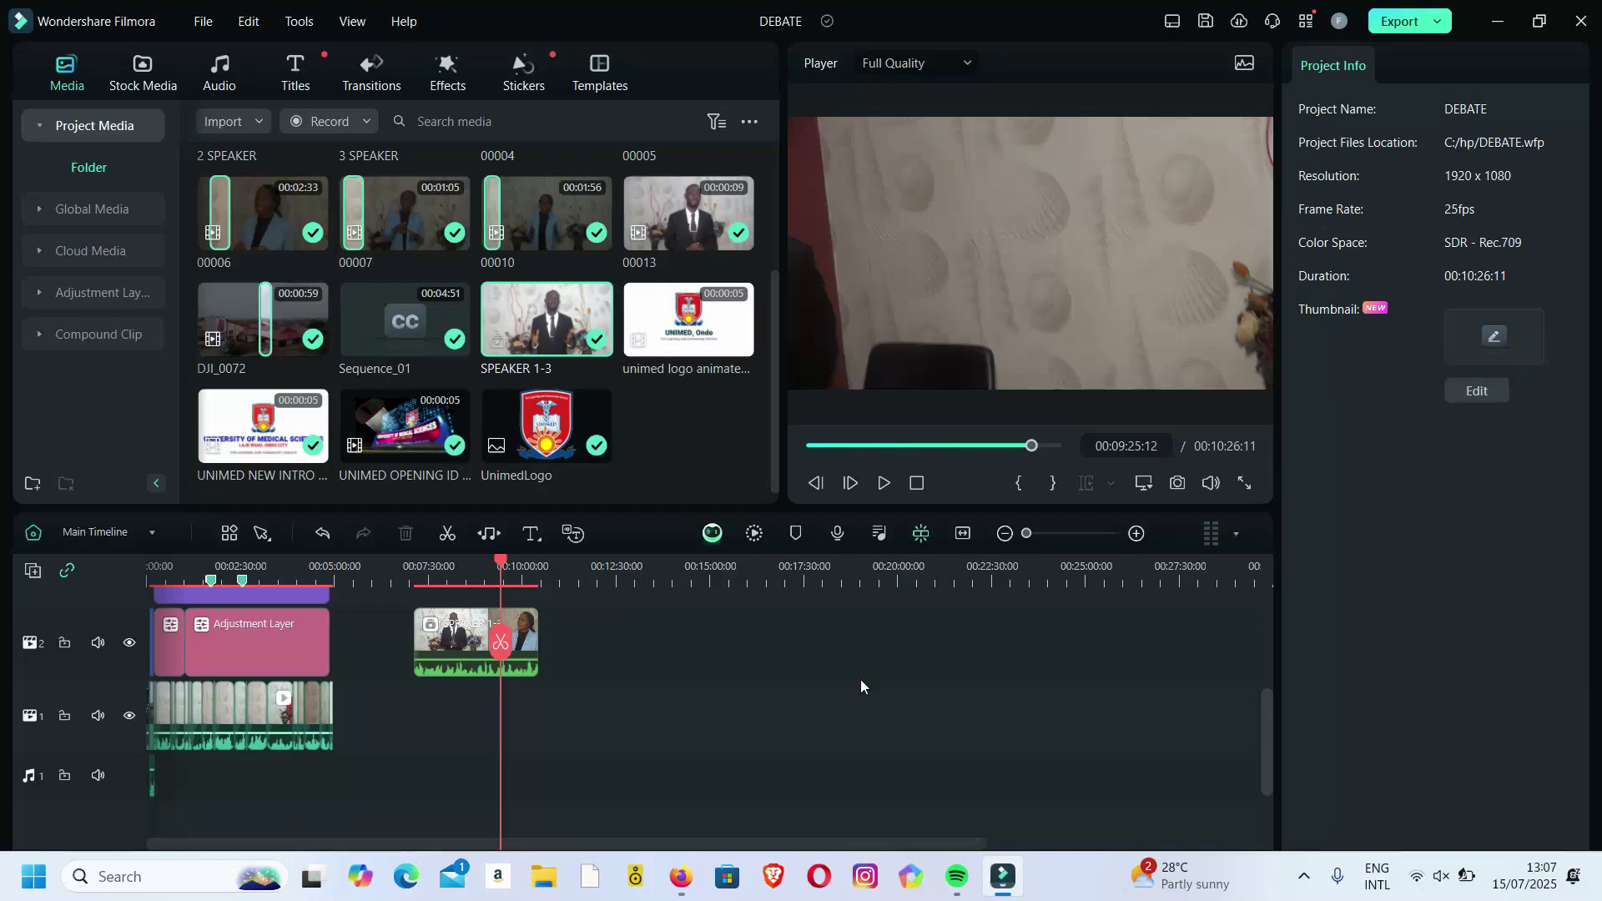
{"action": "left_click", "coordinate": [455, 641]}
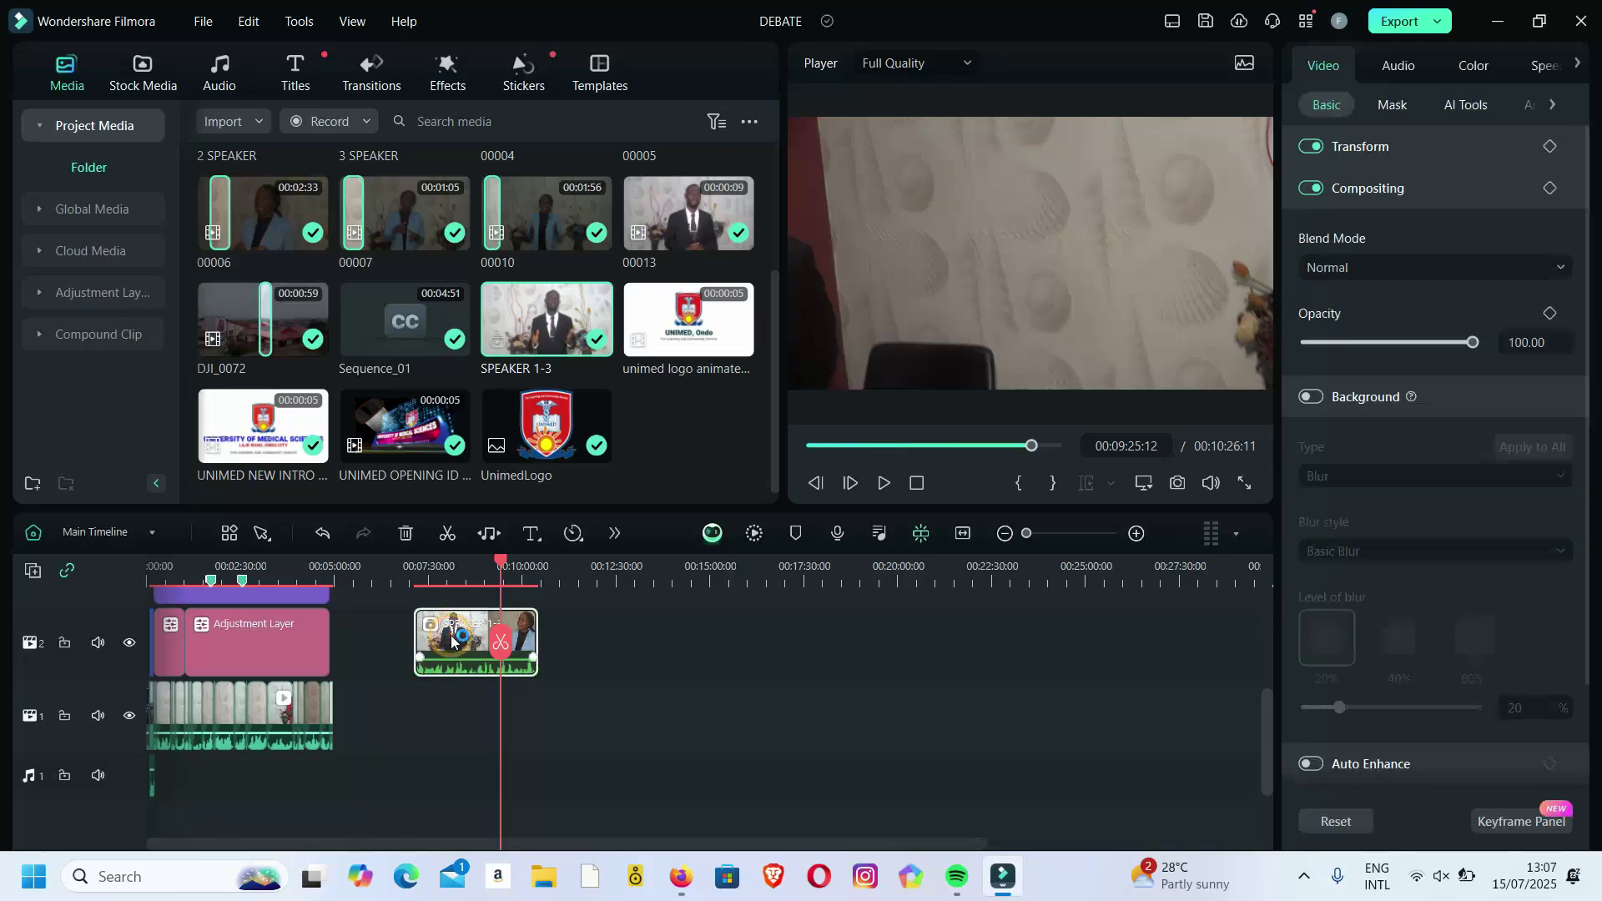
Switch from Main Timeline to the SPEAKER 1-3 timeline, accepting the editing reminder.
{"action": "left_click", "coordinate": [154, 532]}
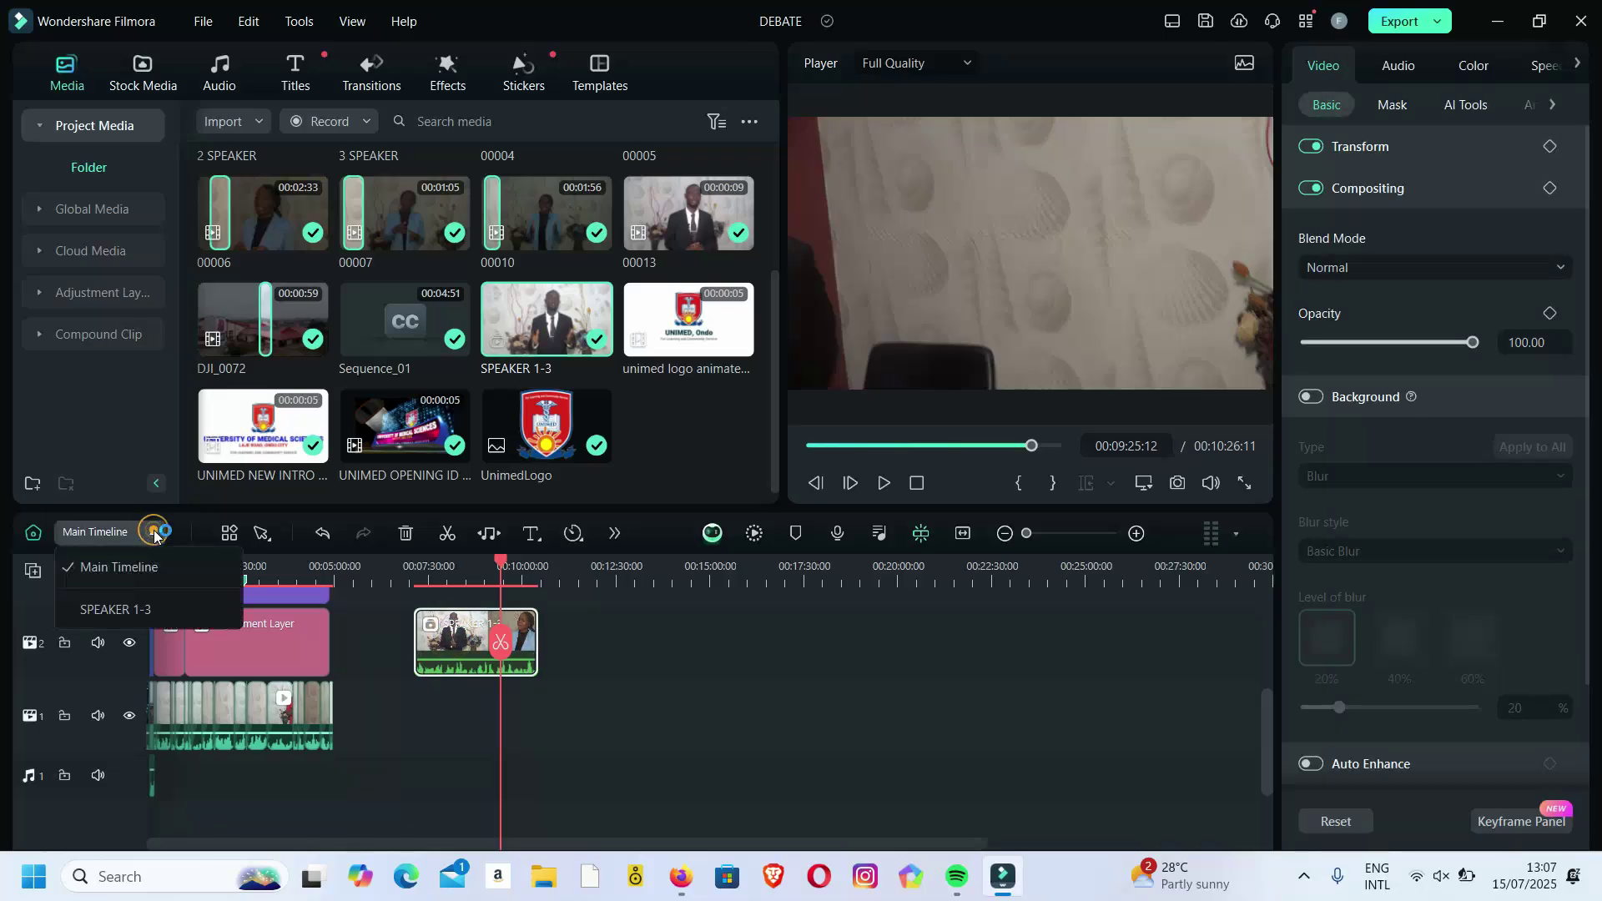
{"action": "left_click", "coordinate": [136, 610]}
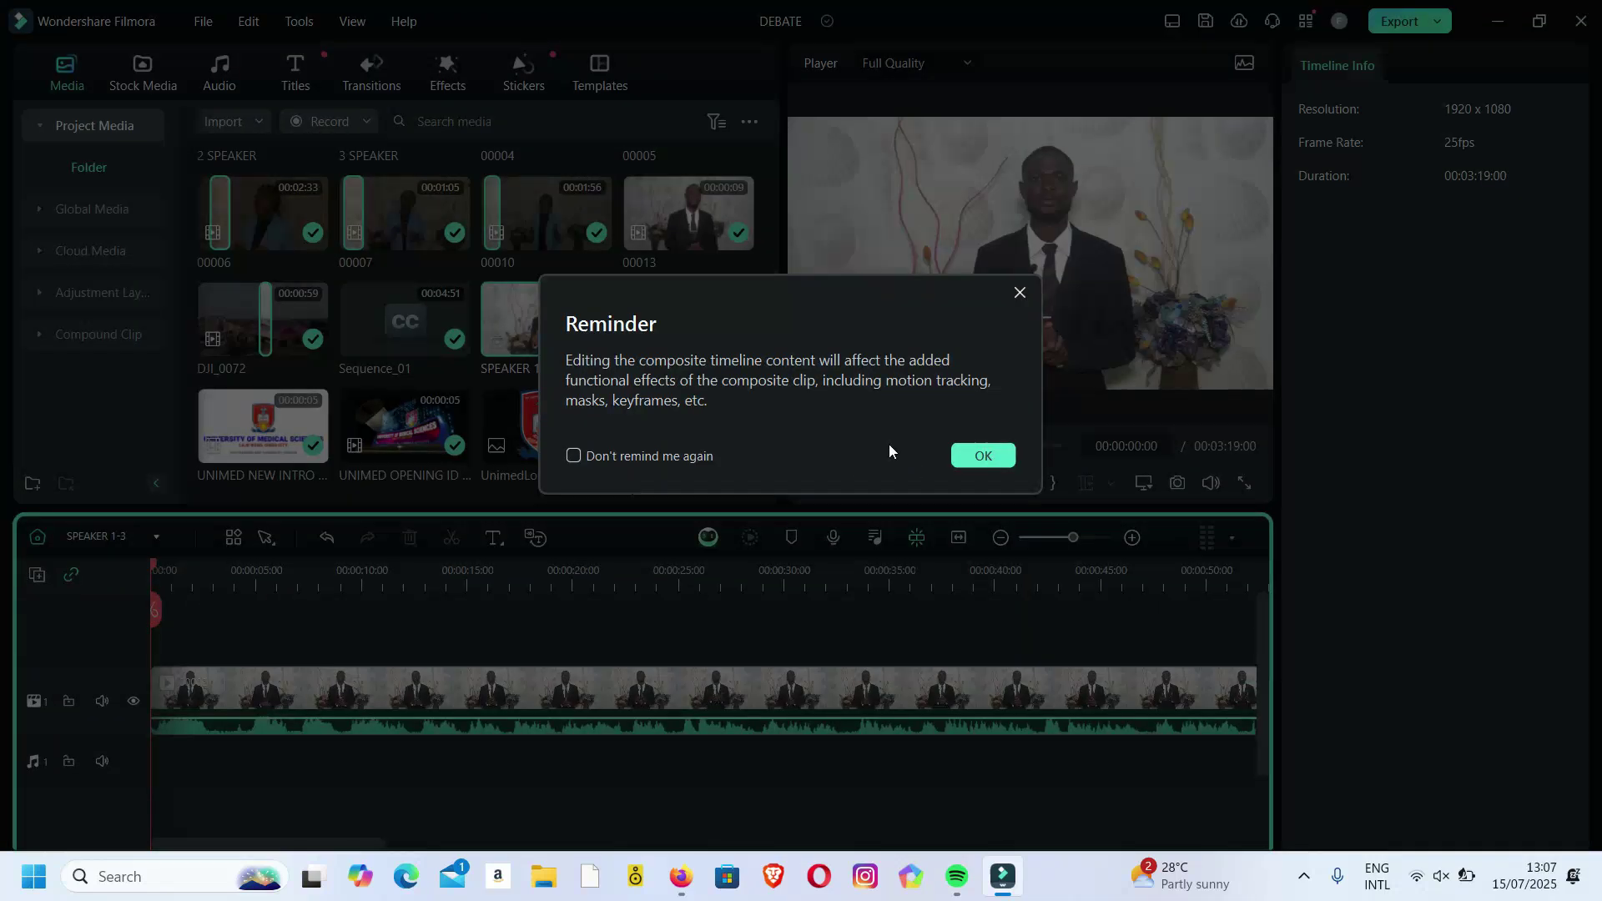
{"action": "left_click", "coordinate": [984, 457]}
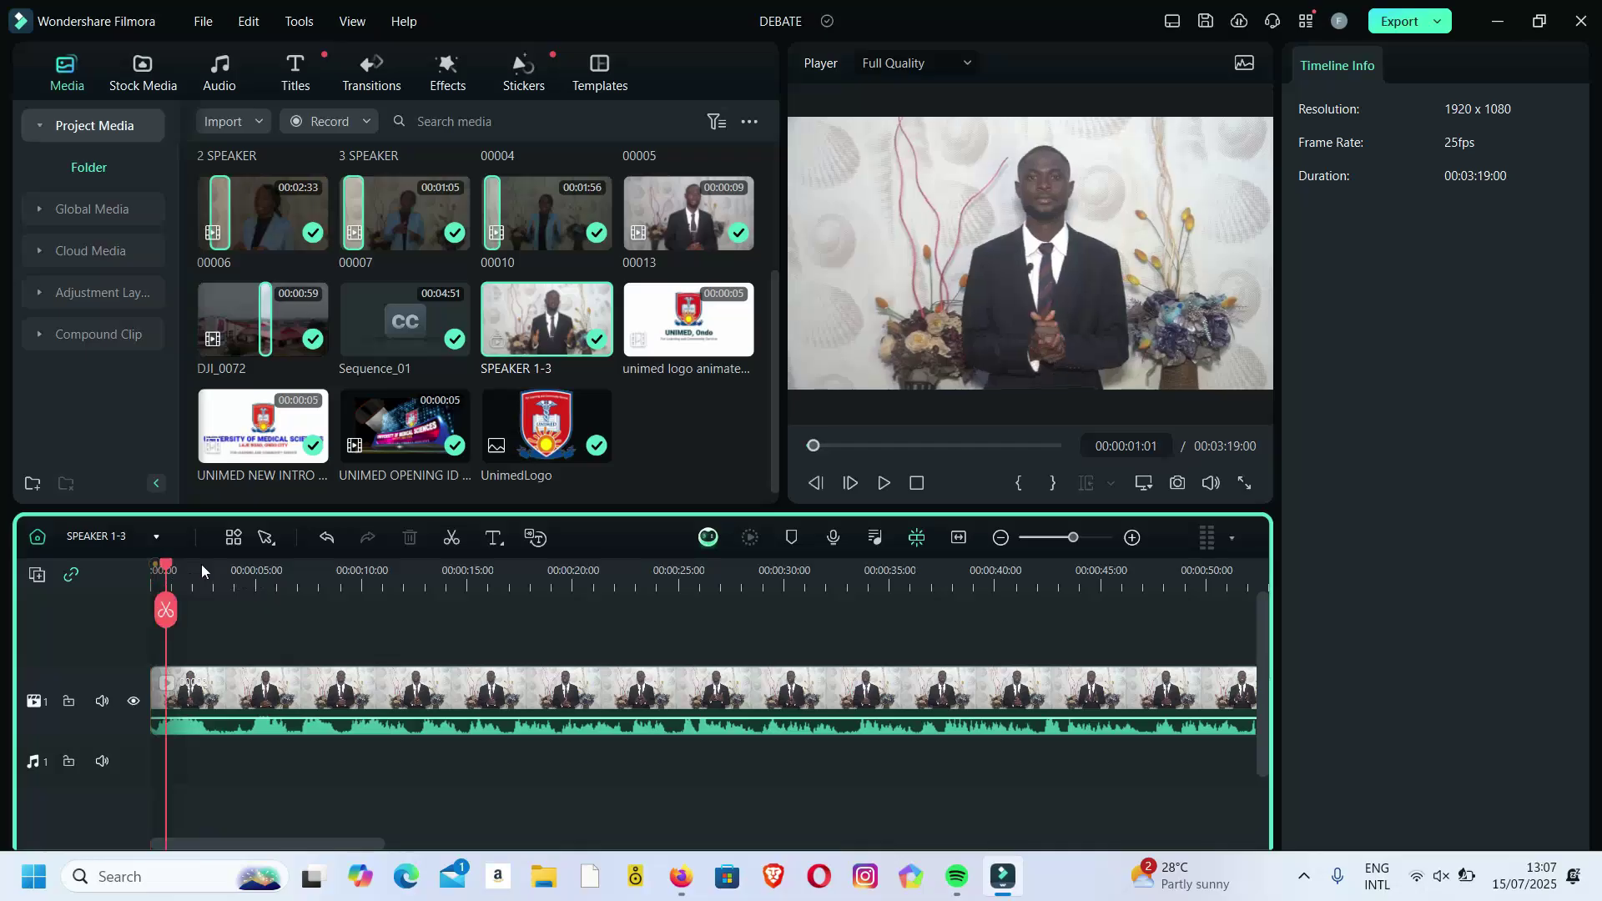
Trim a short opening piece off the speaker clip by splitting and deleting it.
{"action": "key", "text": "space"}
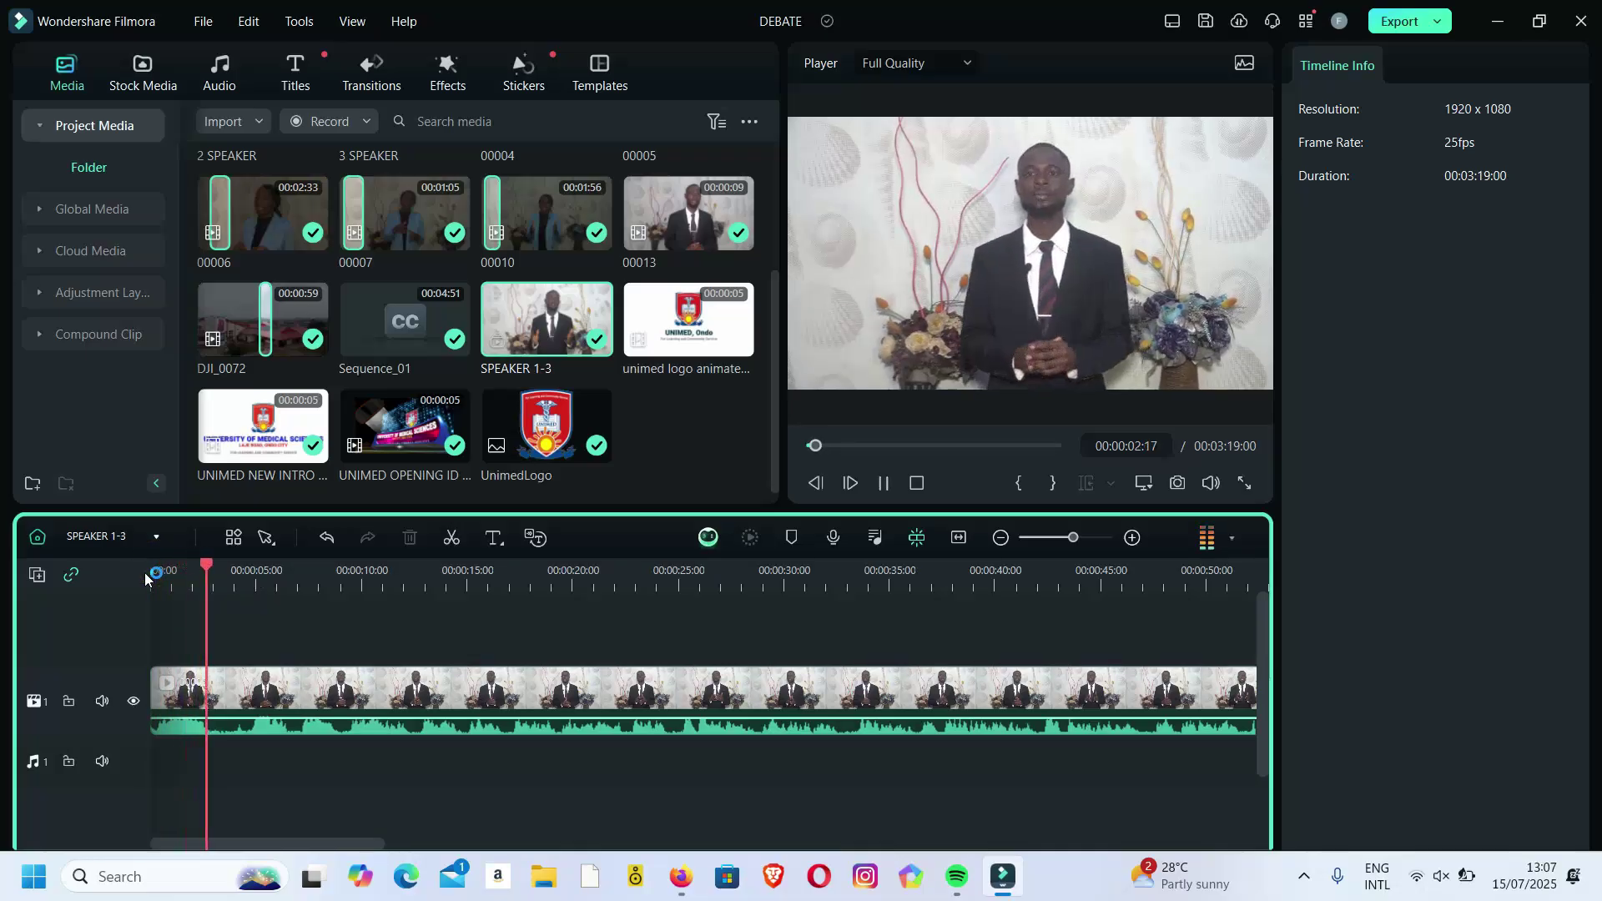
{"action": "key", "text": "space"}
{"action": "mouse_move", "coordinate": [219, 563]}
{"action": "left_mouse_down"}
{"action": "mouse_move", "coordinate": [160, 563]}
{"action": "mouse_move", "coordinate": [202, 565]}
{"action": "left_mouse_up"}
{"action": "left_click", "coordinate": [201, 609]}
{"action": "left_click", "coordinate": [185, 680]}
{"action": "key", "text": "Delete"}
Cut another 00:00:01:24 off the clip's start and close the gap.
{"action": "key", "text": "space"}
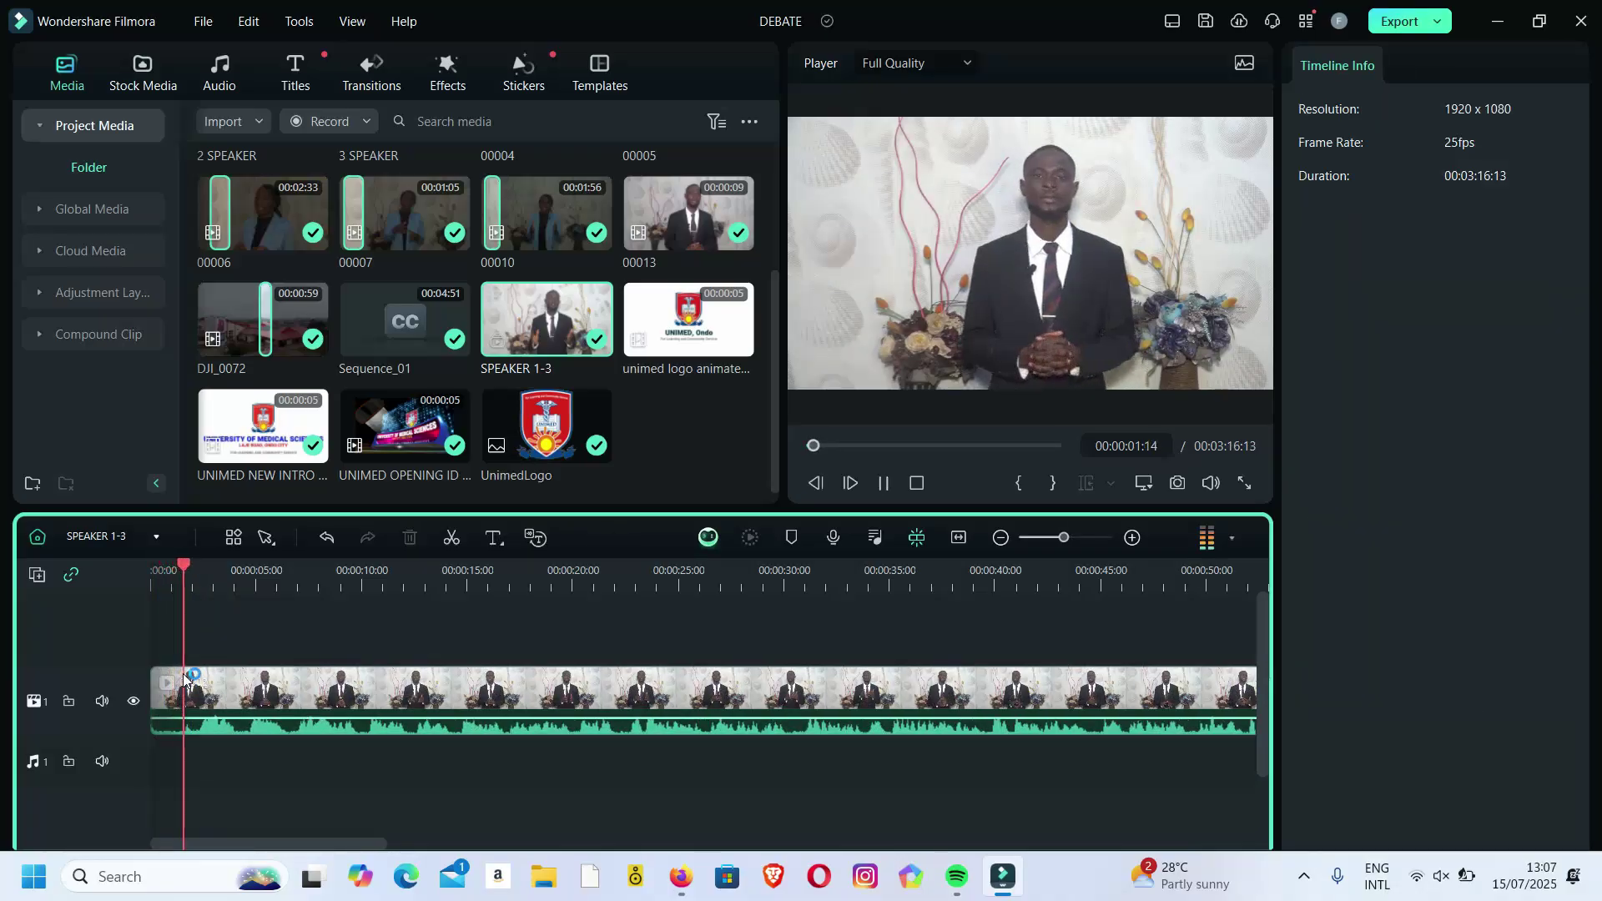
{"action": "key", "text": "space"}
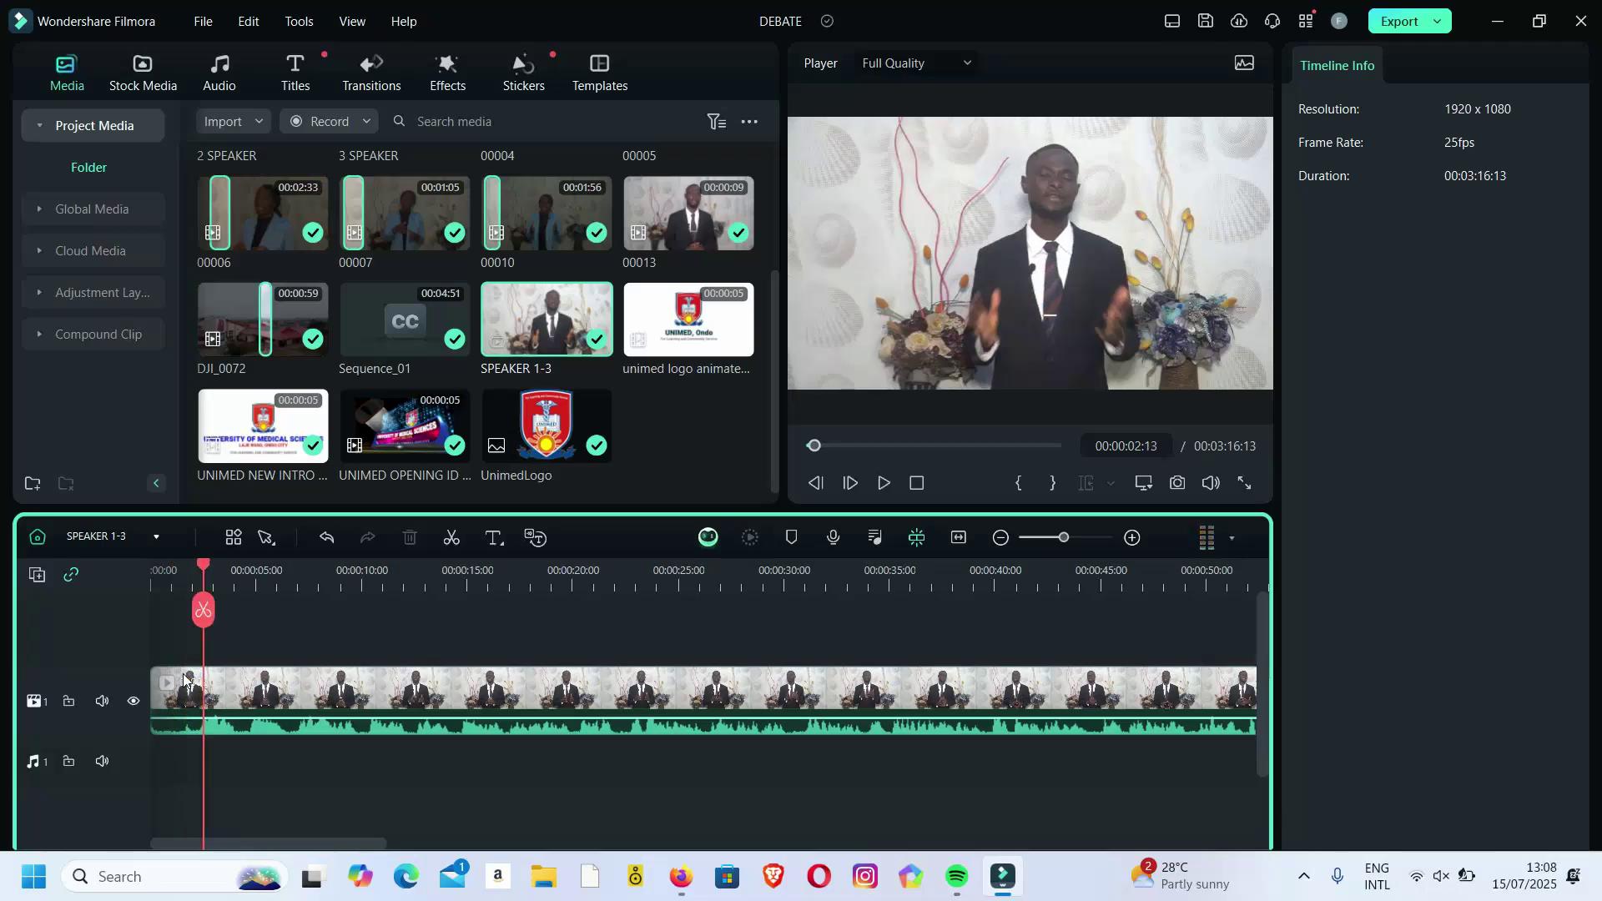
{"action": "left_click_drag", "start_coordinate": [208, 572], "coordinate": [193, 573]}
{"action": "left_click", "coordinate": [195, 612]}
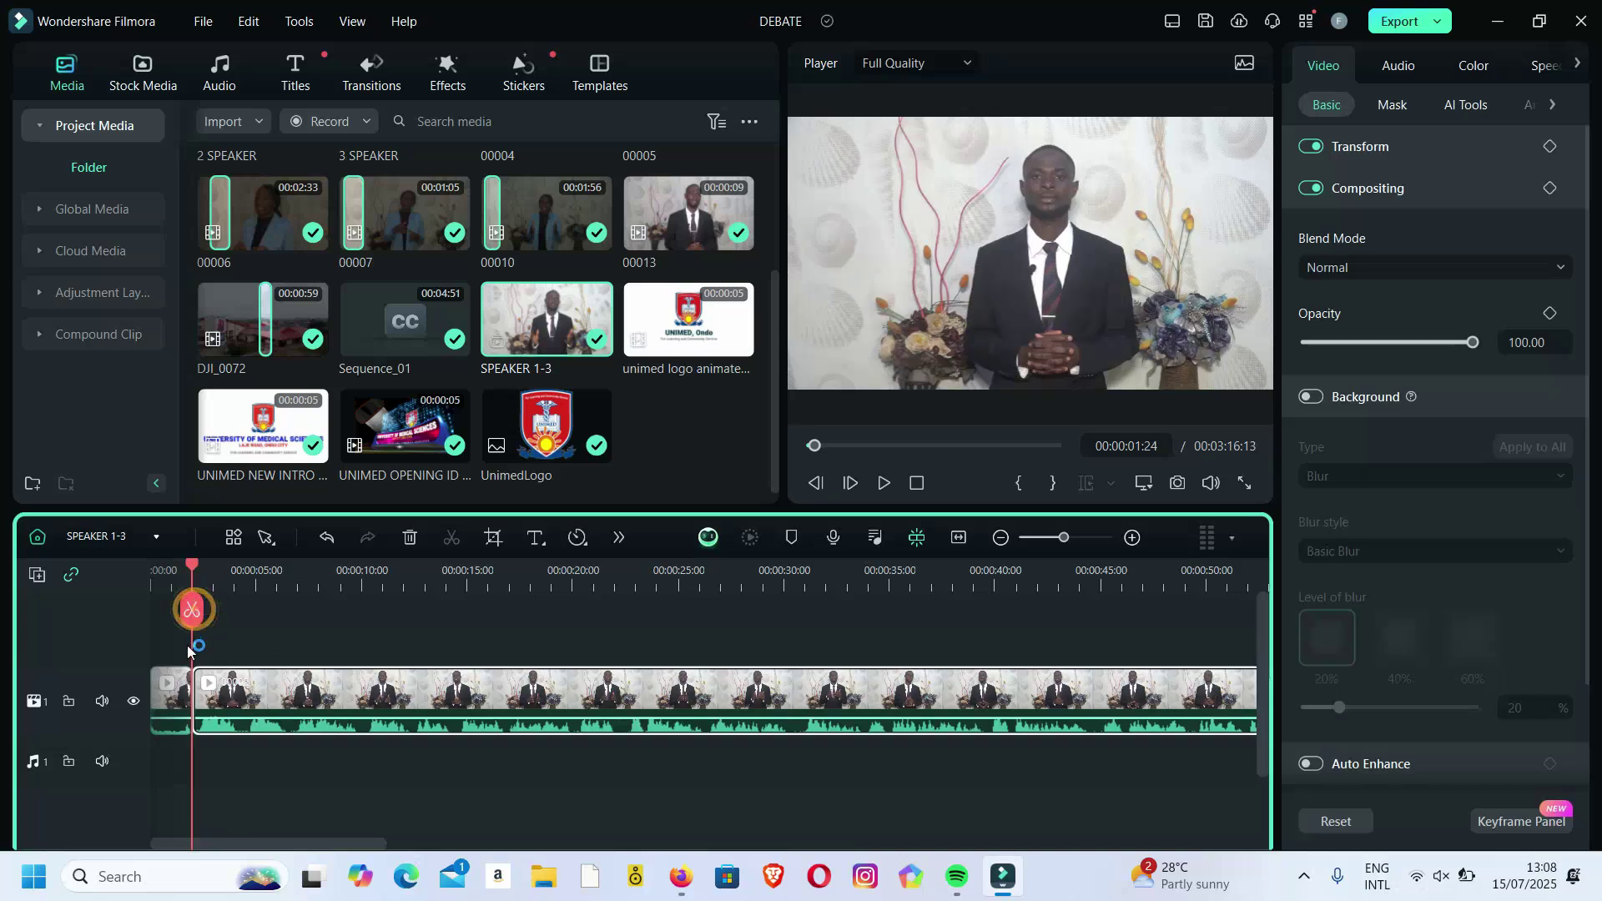
{"action": "left_click", "coordinate": [179, 683]}
{"action": "key", "text": "Delete"}
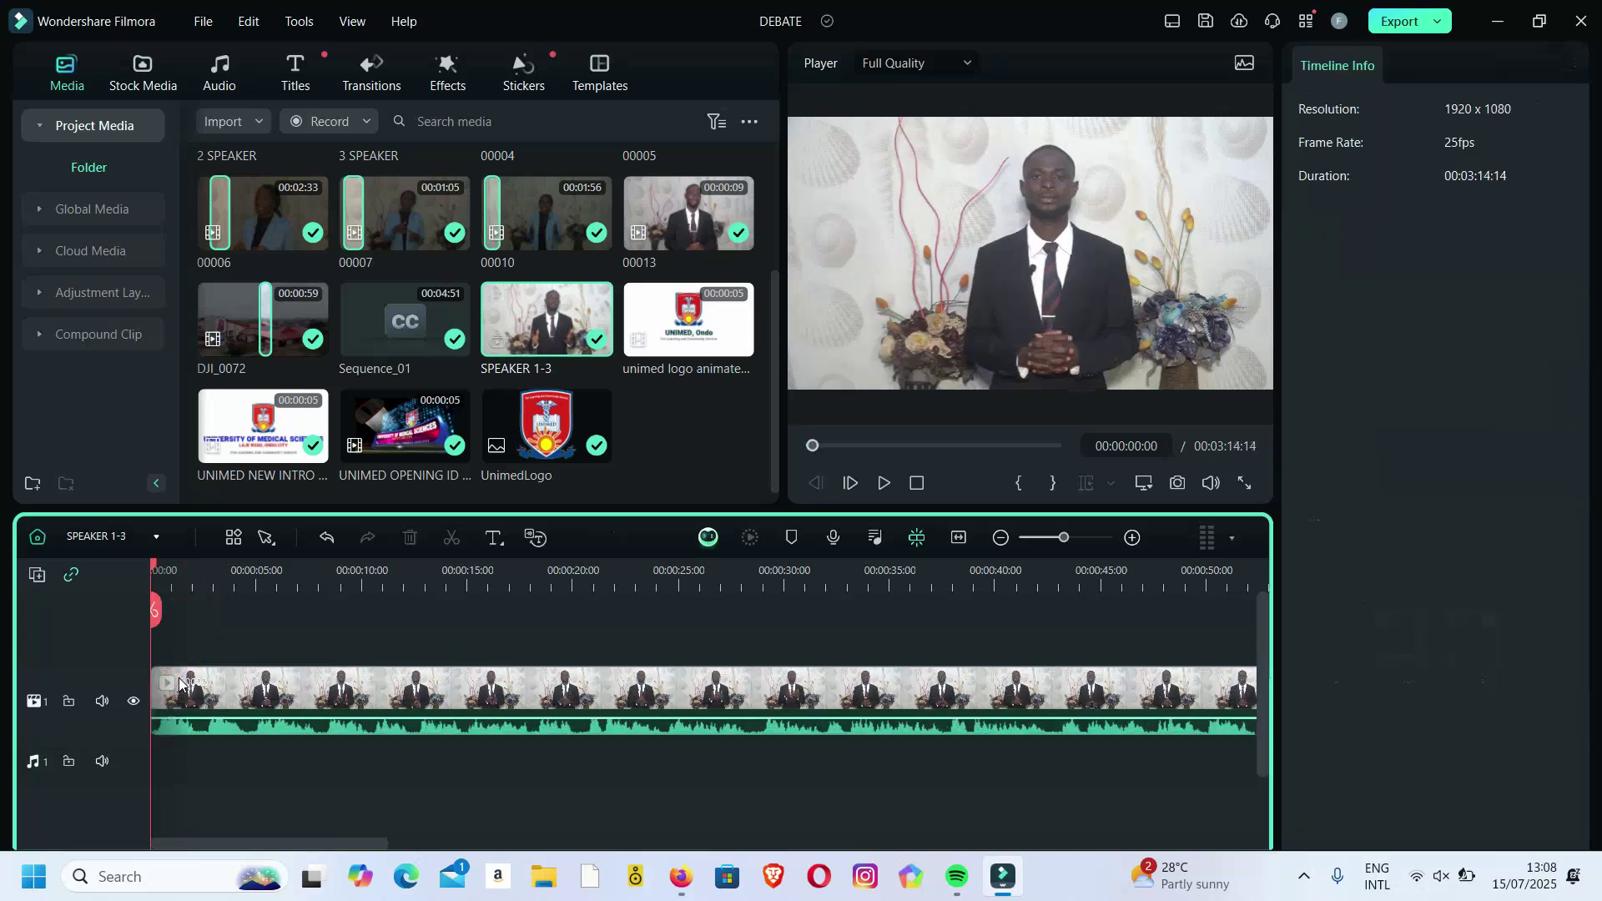
Split the clip at 00:00:05:10 and delete the remainder after it.
{"action": "key", "text": "space"}
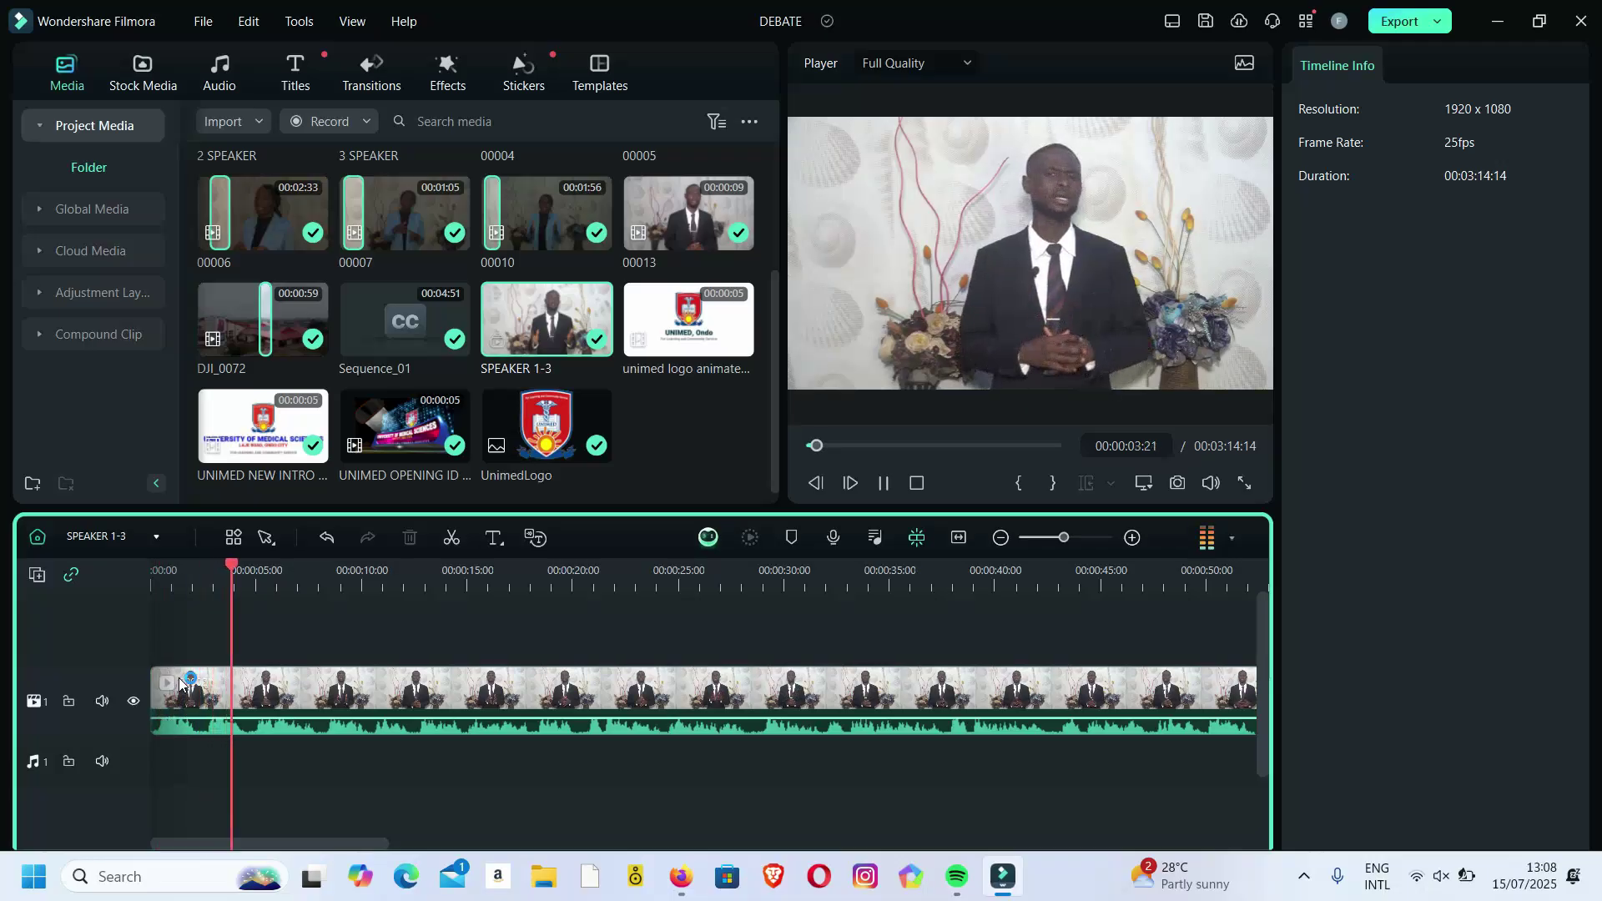
{"action": "key", "text": "space"}
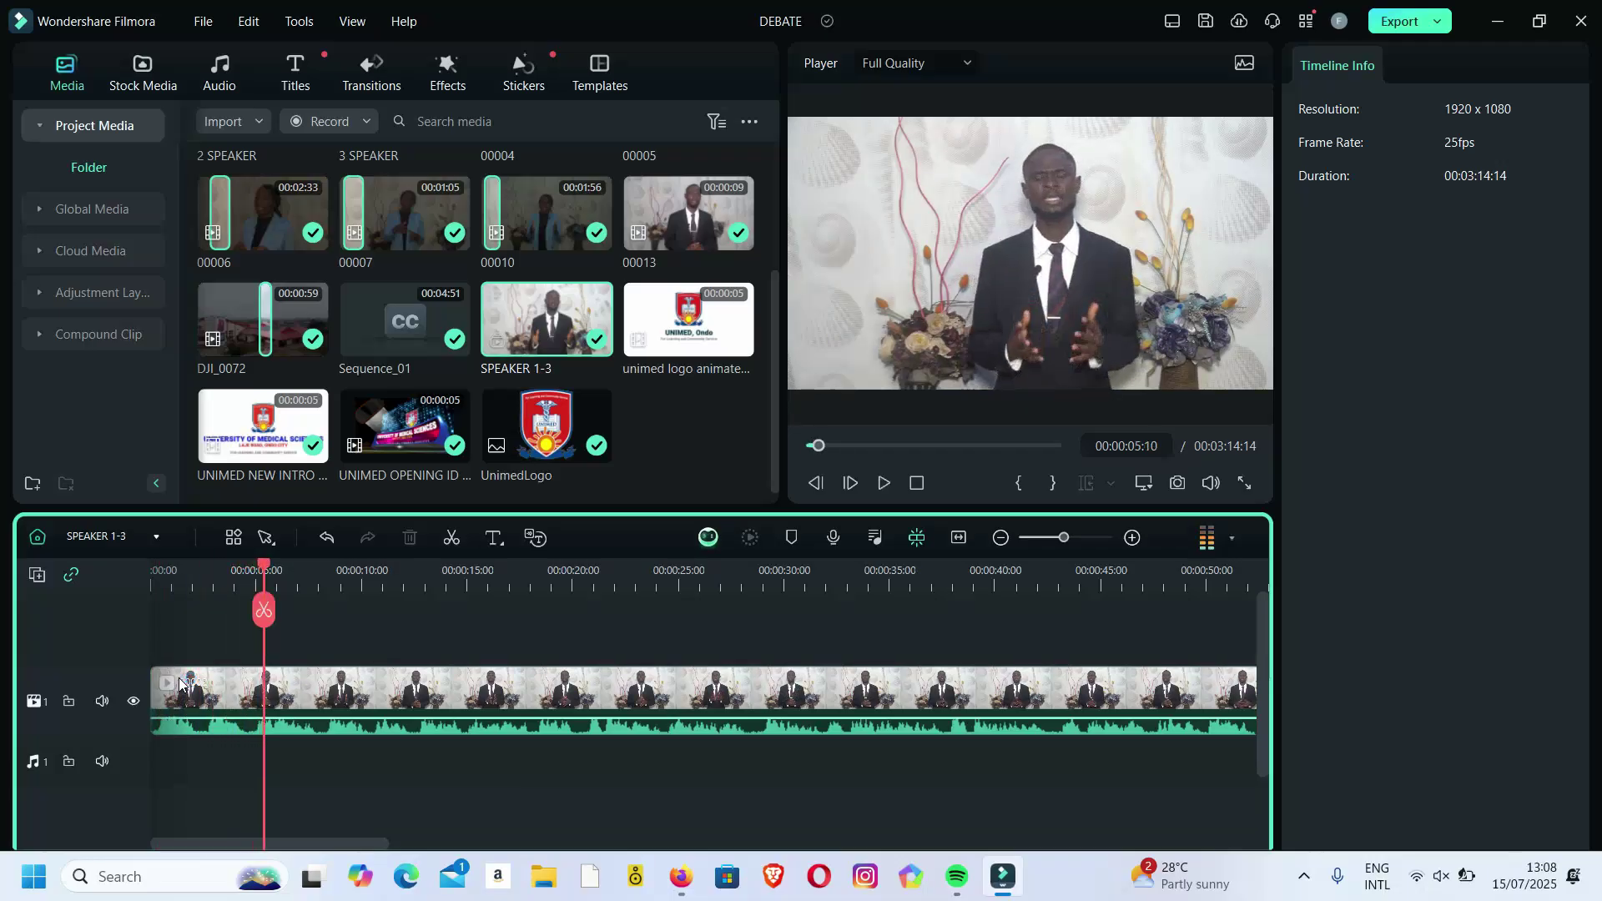
{"action": "key", "text": "ctrl+b"}
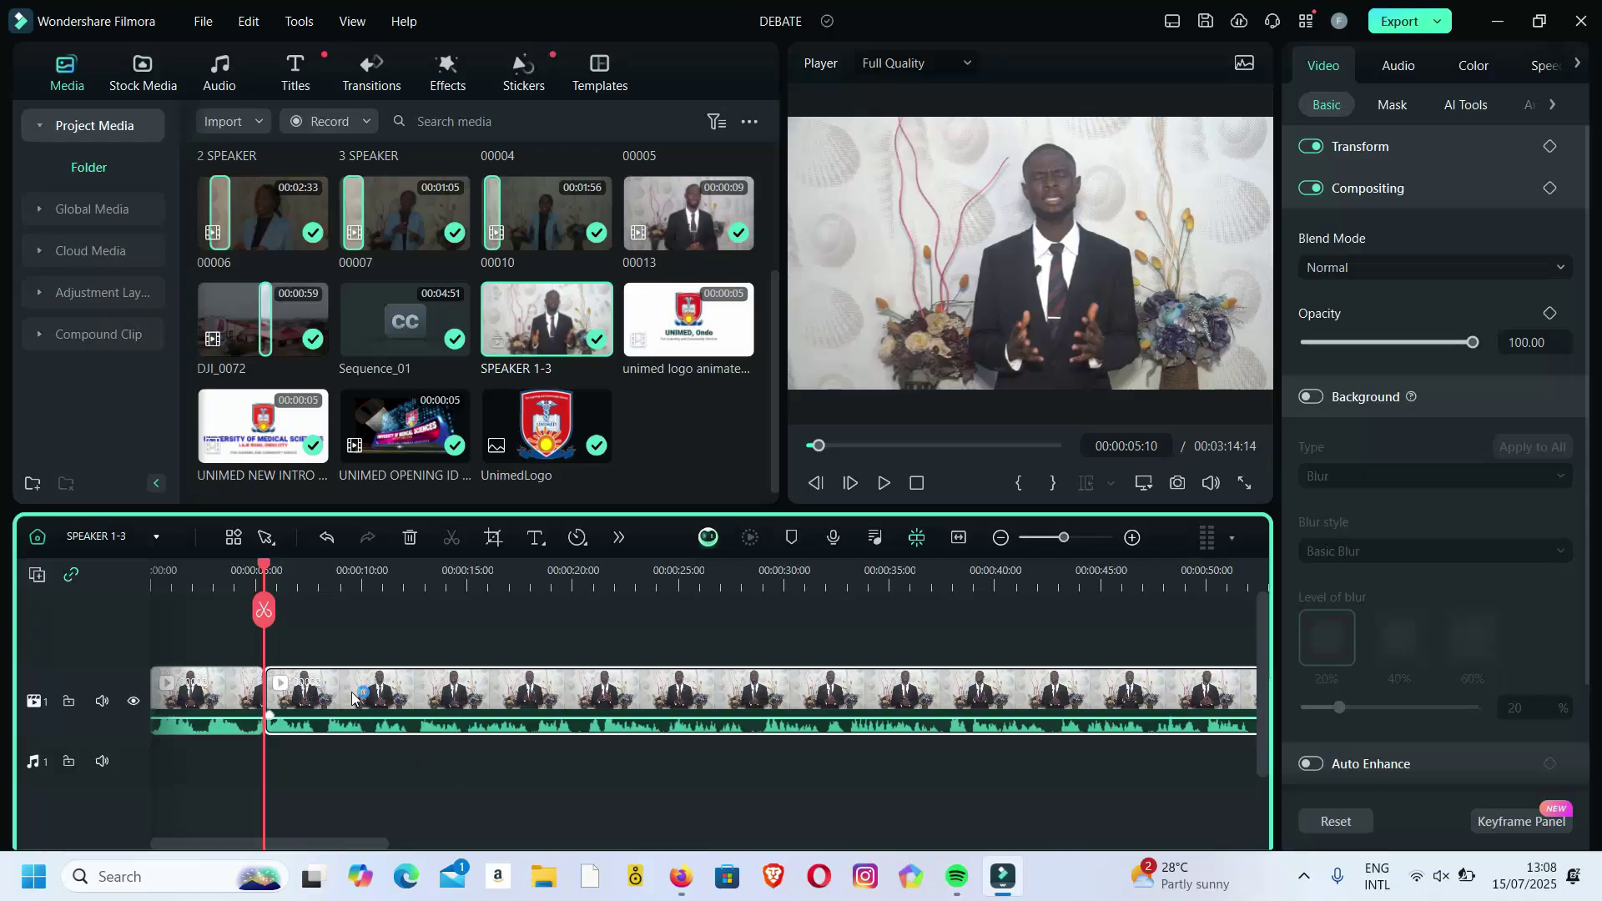
{"action": "key", "text": "Delete"}
{"action": "key", "text": "shift+z"}
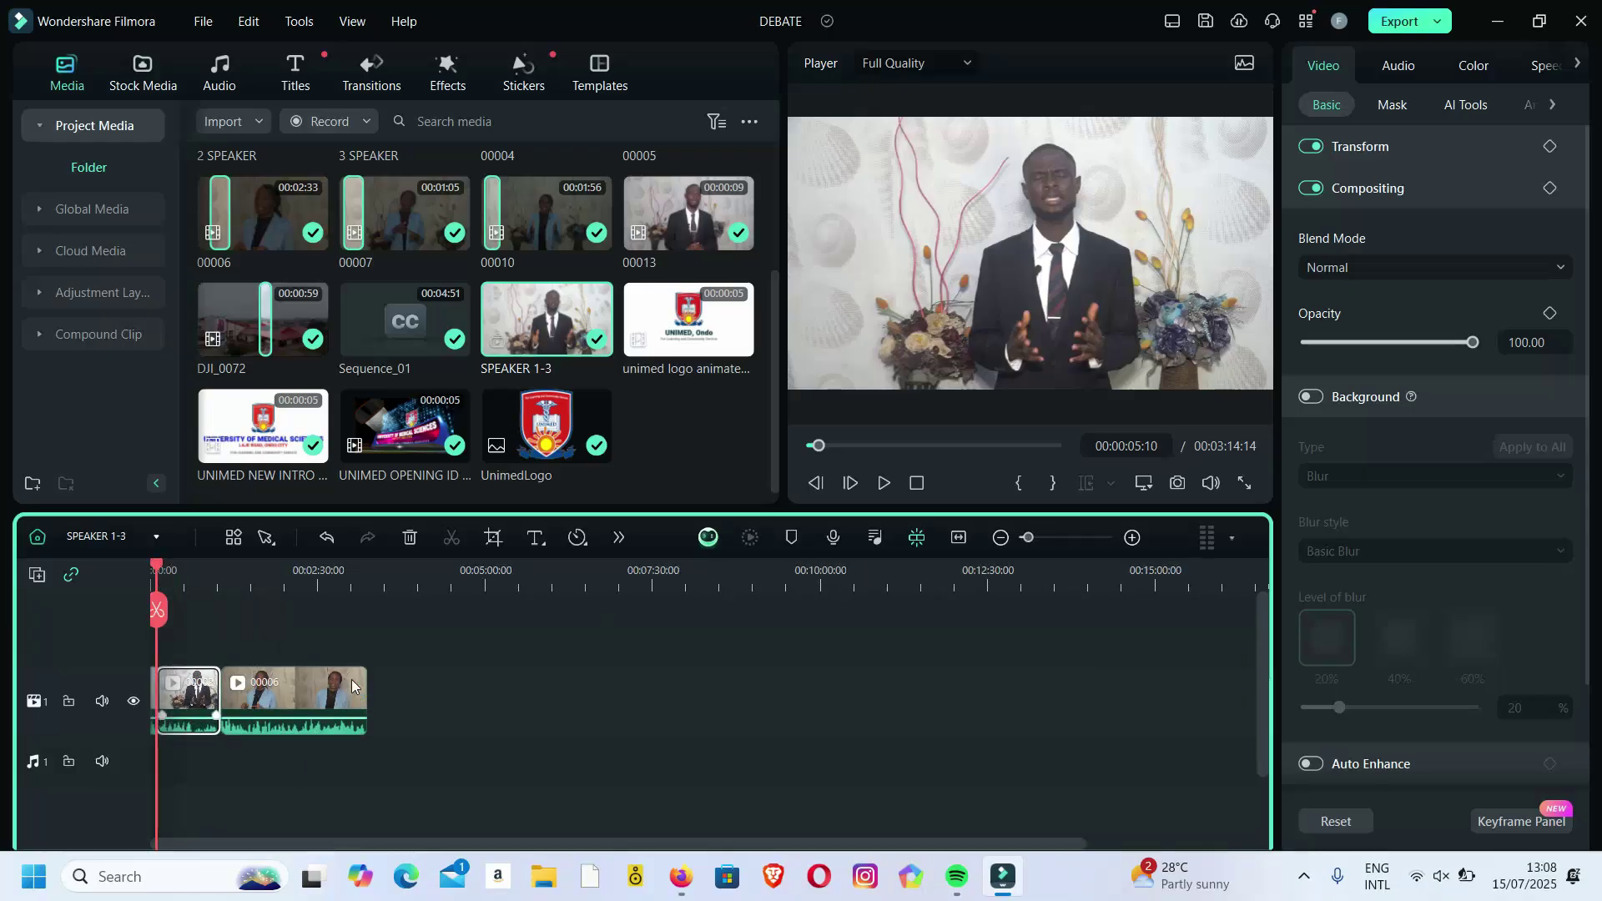
Move the first clip after 00006 and split 00006 at about 0:53, opening a gap.
{"action": "left_click_drag", "start_coordinate": [187, 691], "coordinate": [277, 694]}
{"action": "left_click_drag", "start_coordinate": [163, 572], "coordinate": [207, 570]}
{"action": "key", "text": "ctrl+b"}
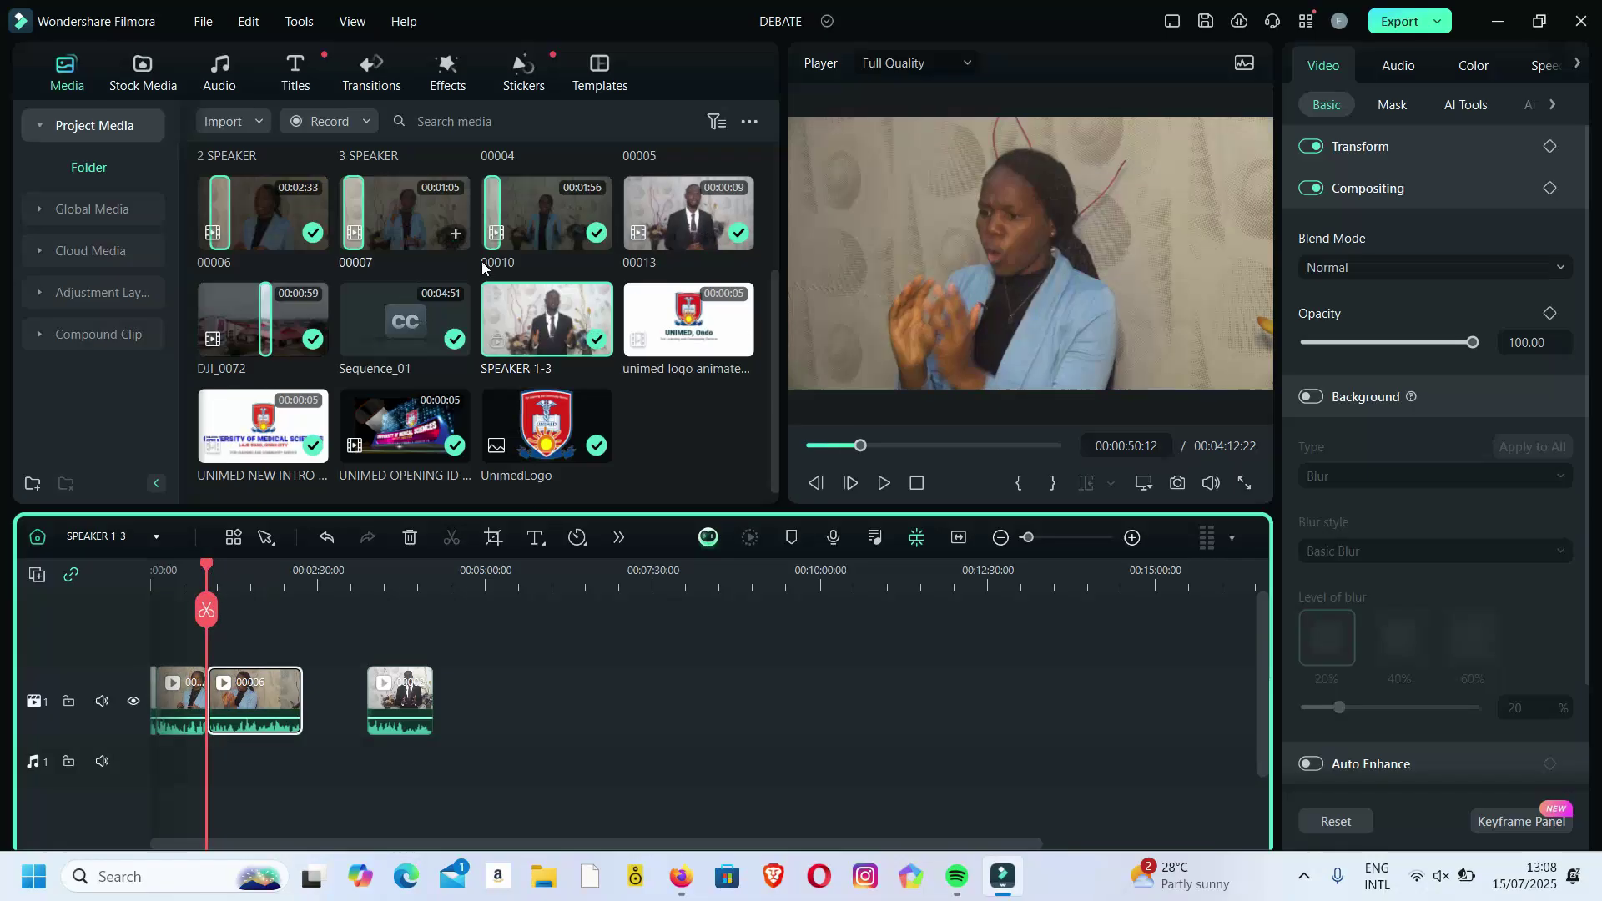
{"action": "scroll", "coordinate": [769, 316], "scroll_direction": "up", "scroll_amount": 3}
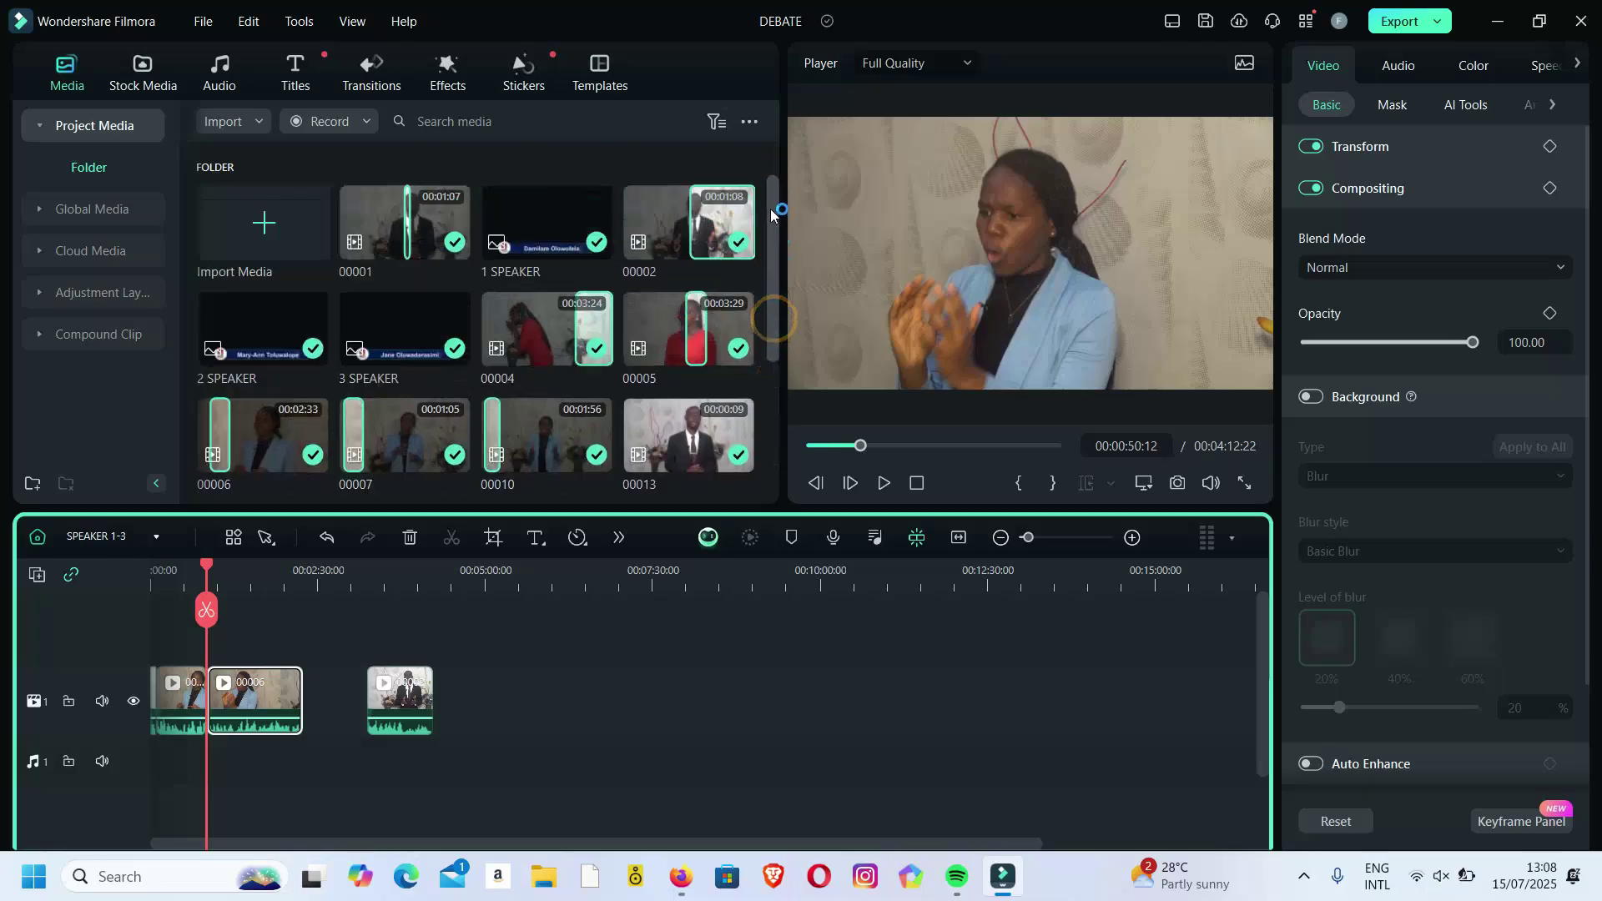
{"action": "left_click_drag", "start_coordinate": [387, 701], "coordinate": [453, 701]}
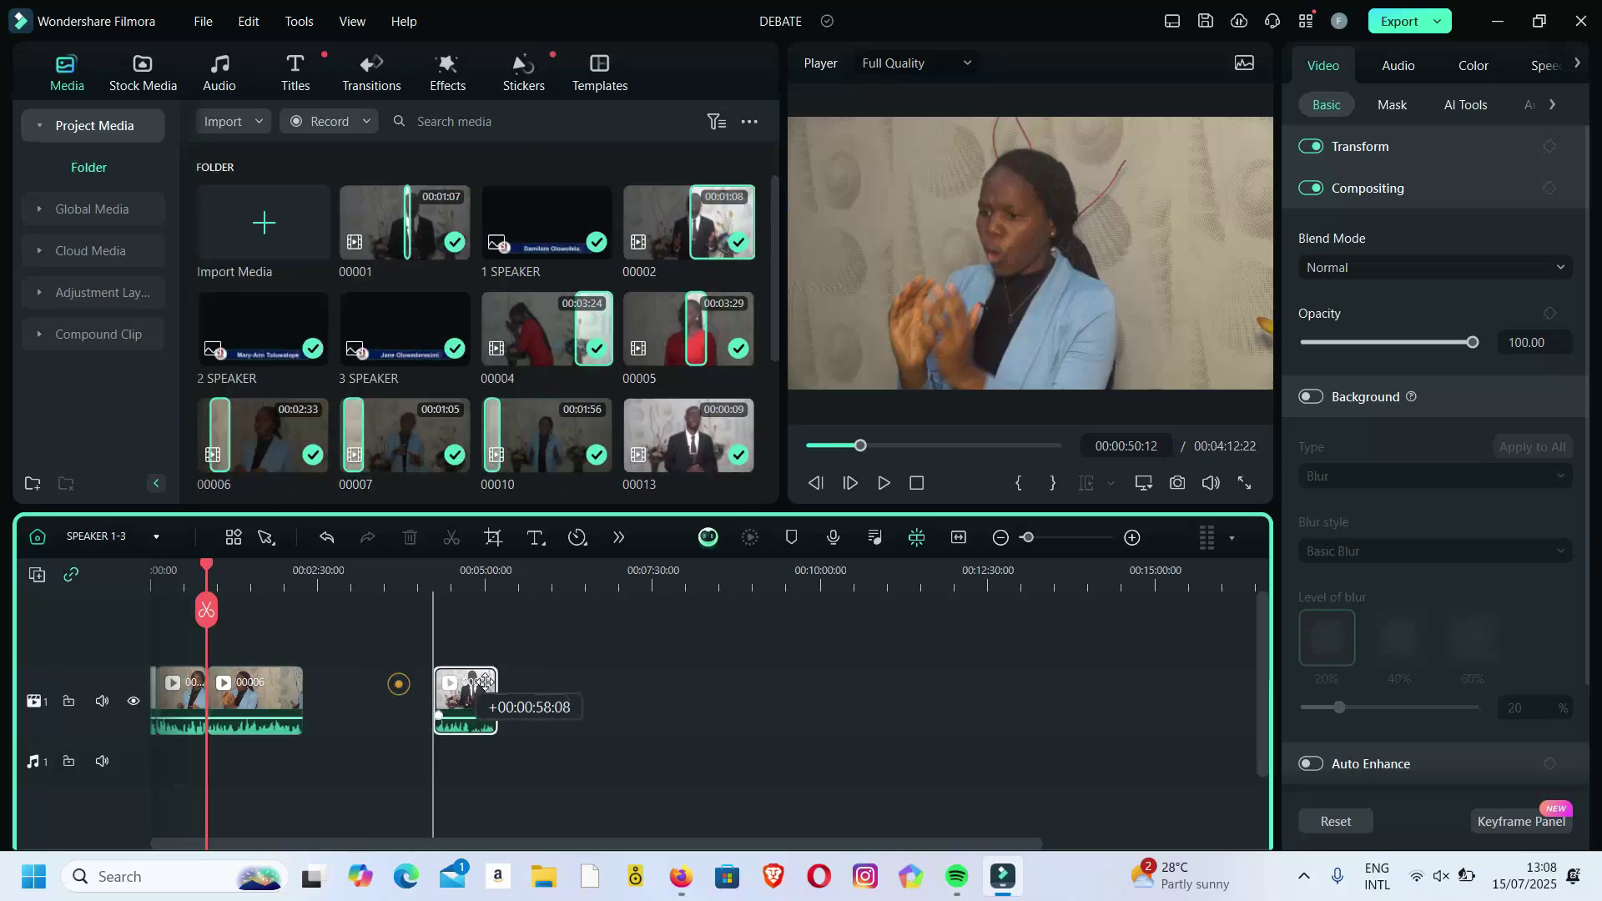
{"action": "left_click_drag", "start_coordinate": [265, 703], "coordinate": [362, 703]}
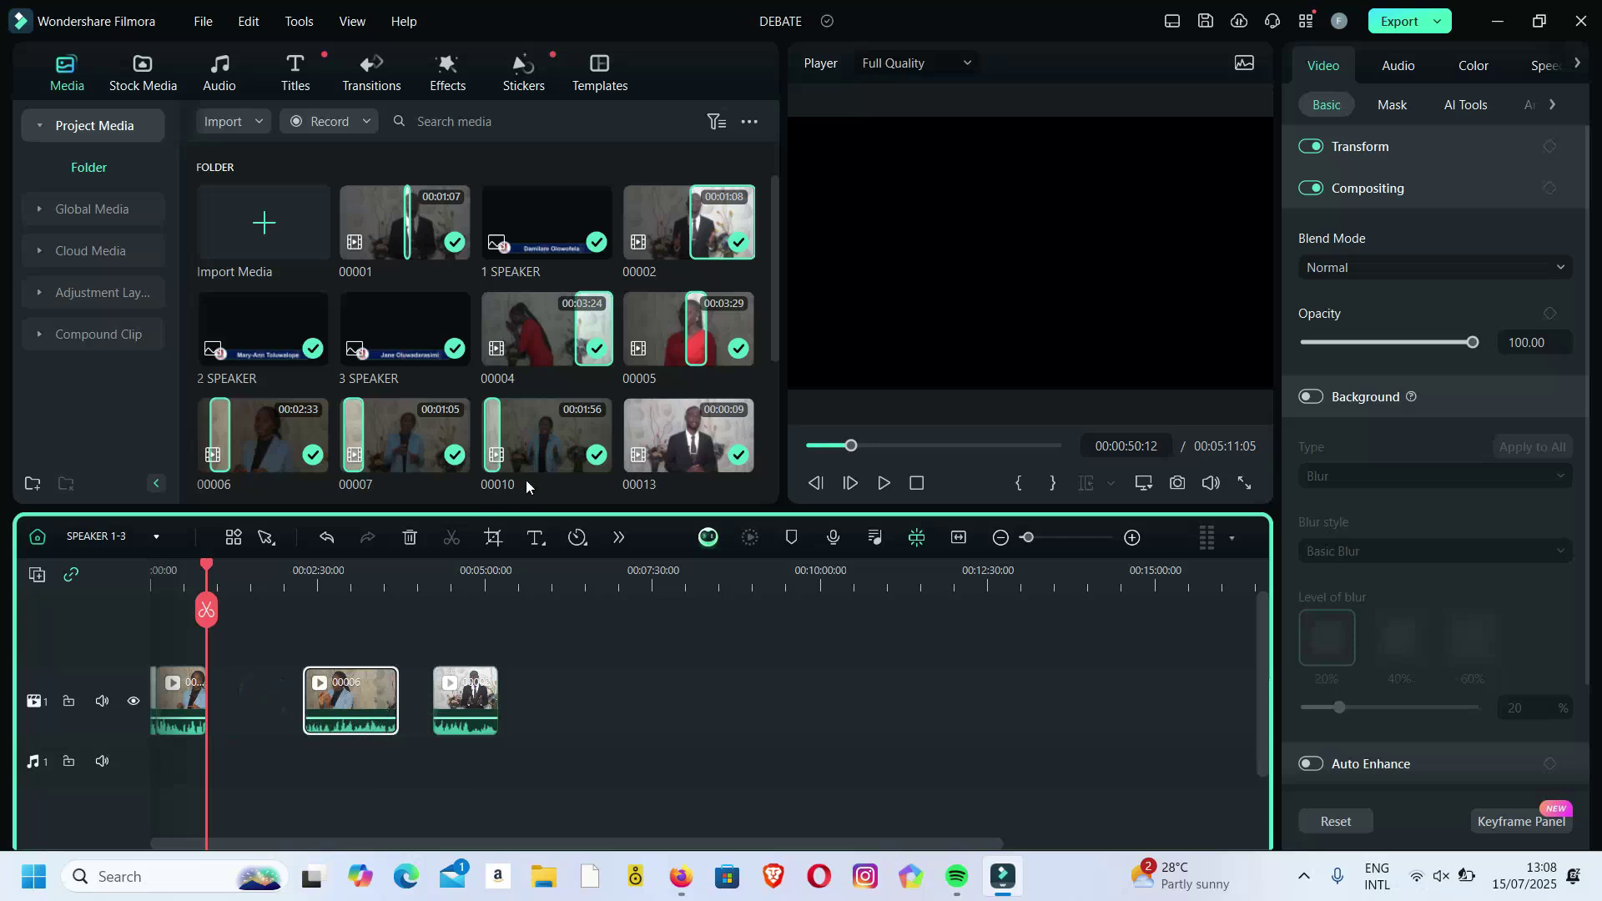
Preview clip 00005 and place it into the gap within clip 00006.
{"action": "left_click", "coordinate": [639, 327]}
{"action": "left_click", "coordinate": [639, 327]}
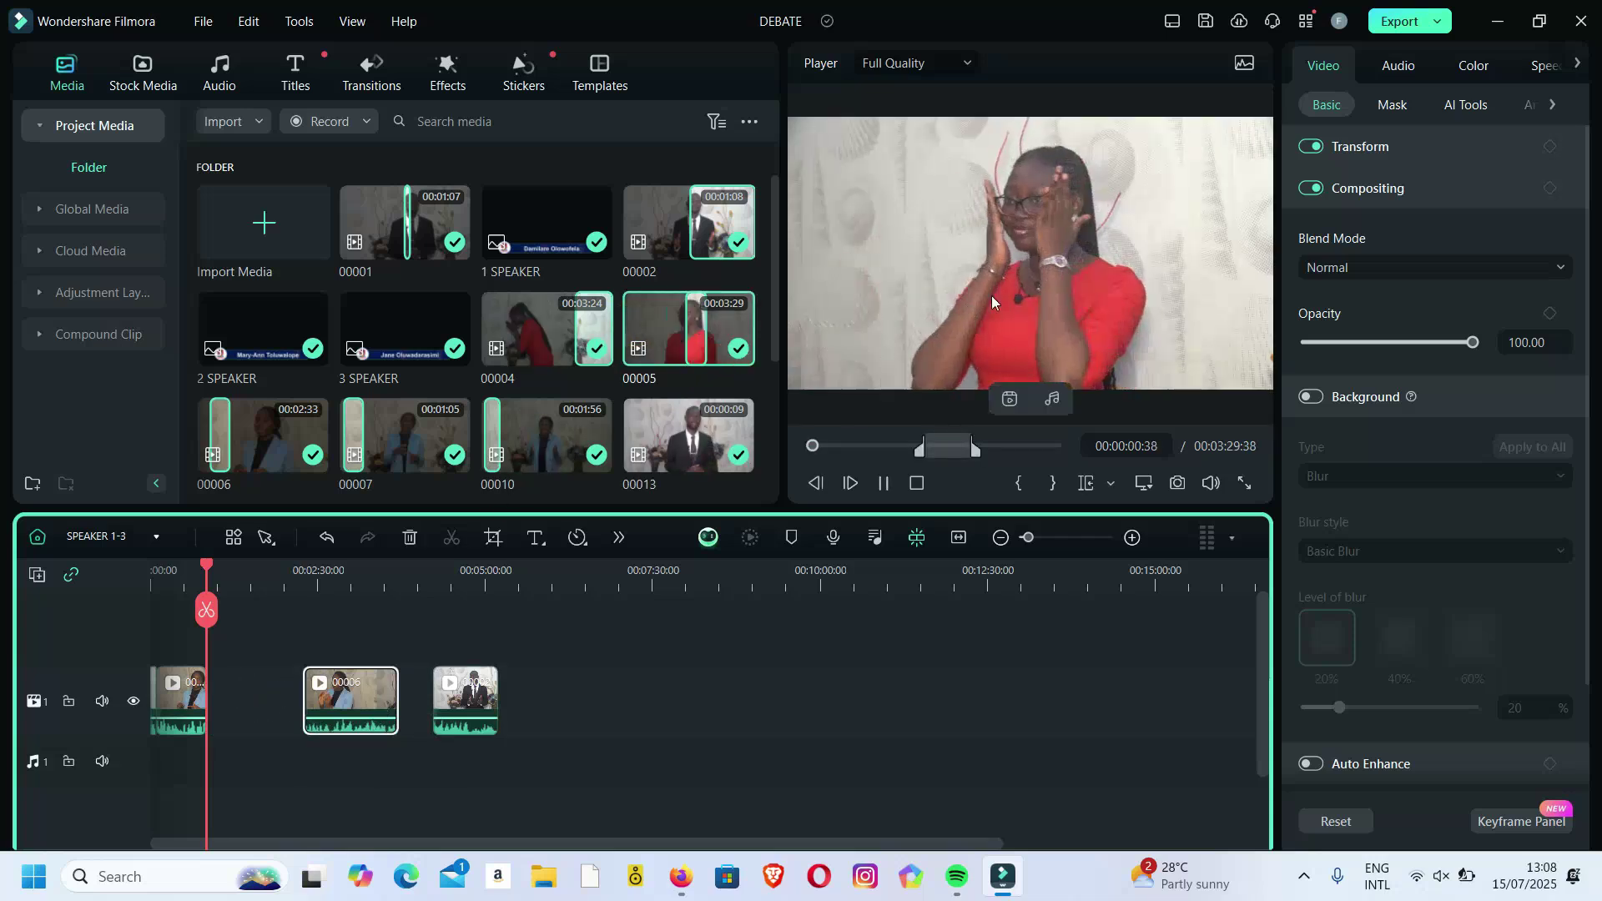
{"action": "left_click_drag", "start_coordinate": [1066, 238], "coordinate": [224, 697]}
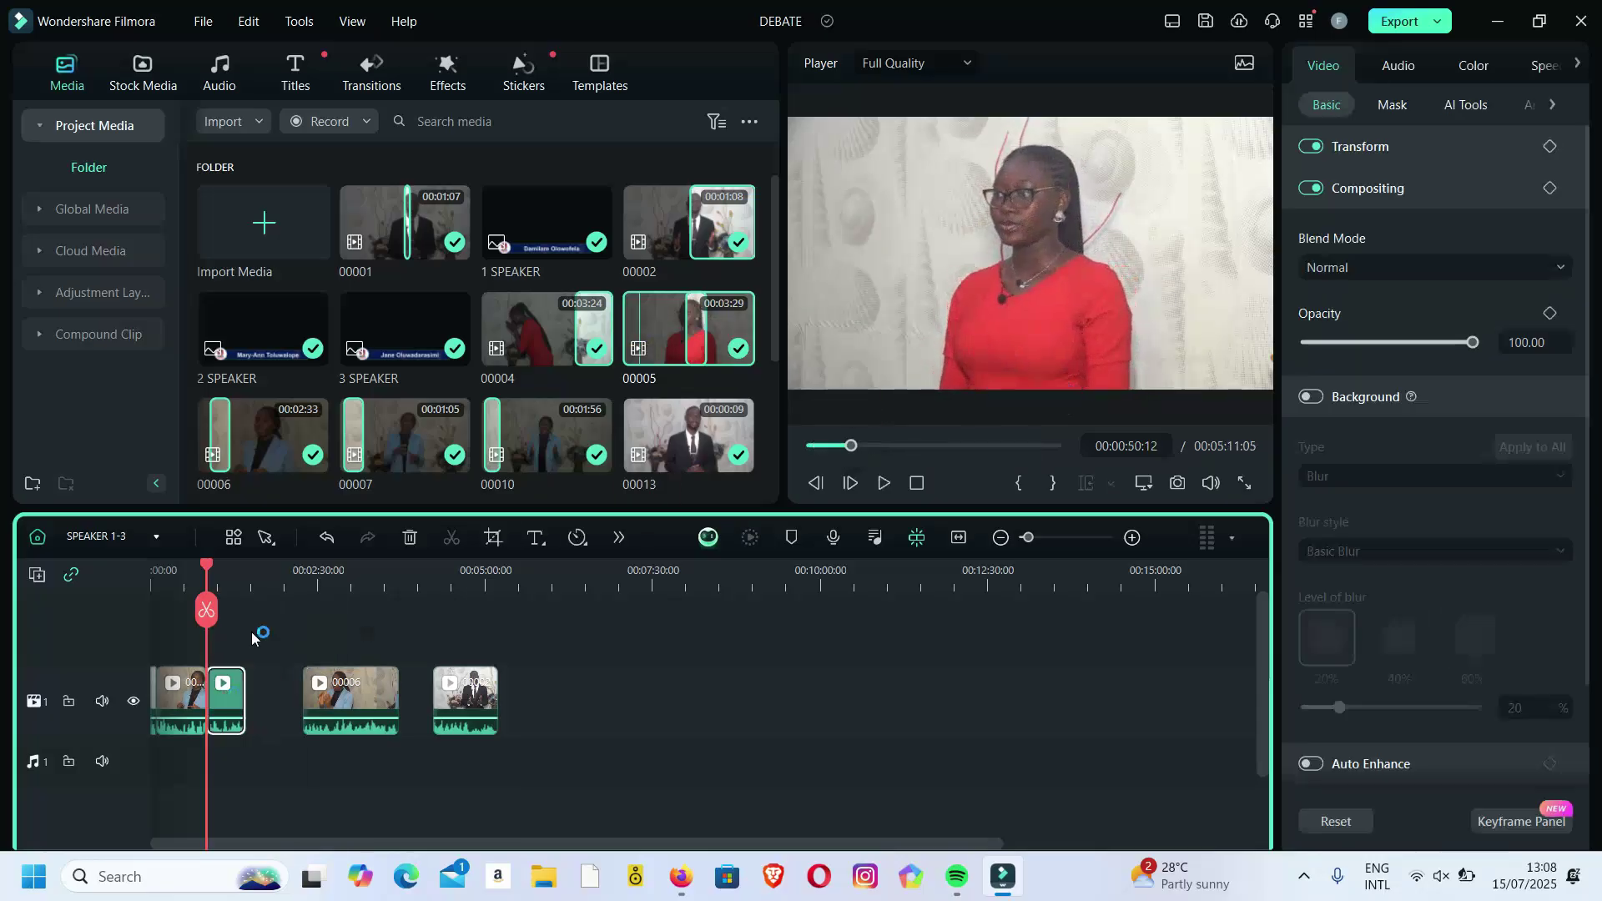
Close the remaining gaps and append the UNIMED OPENING ID clip at the end.
{"action": "left_click_drag", "start_coordinate": [209, 570], "coordinate": [230, 570]}
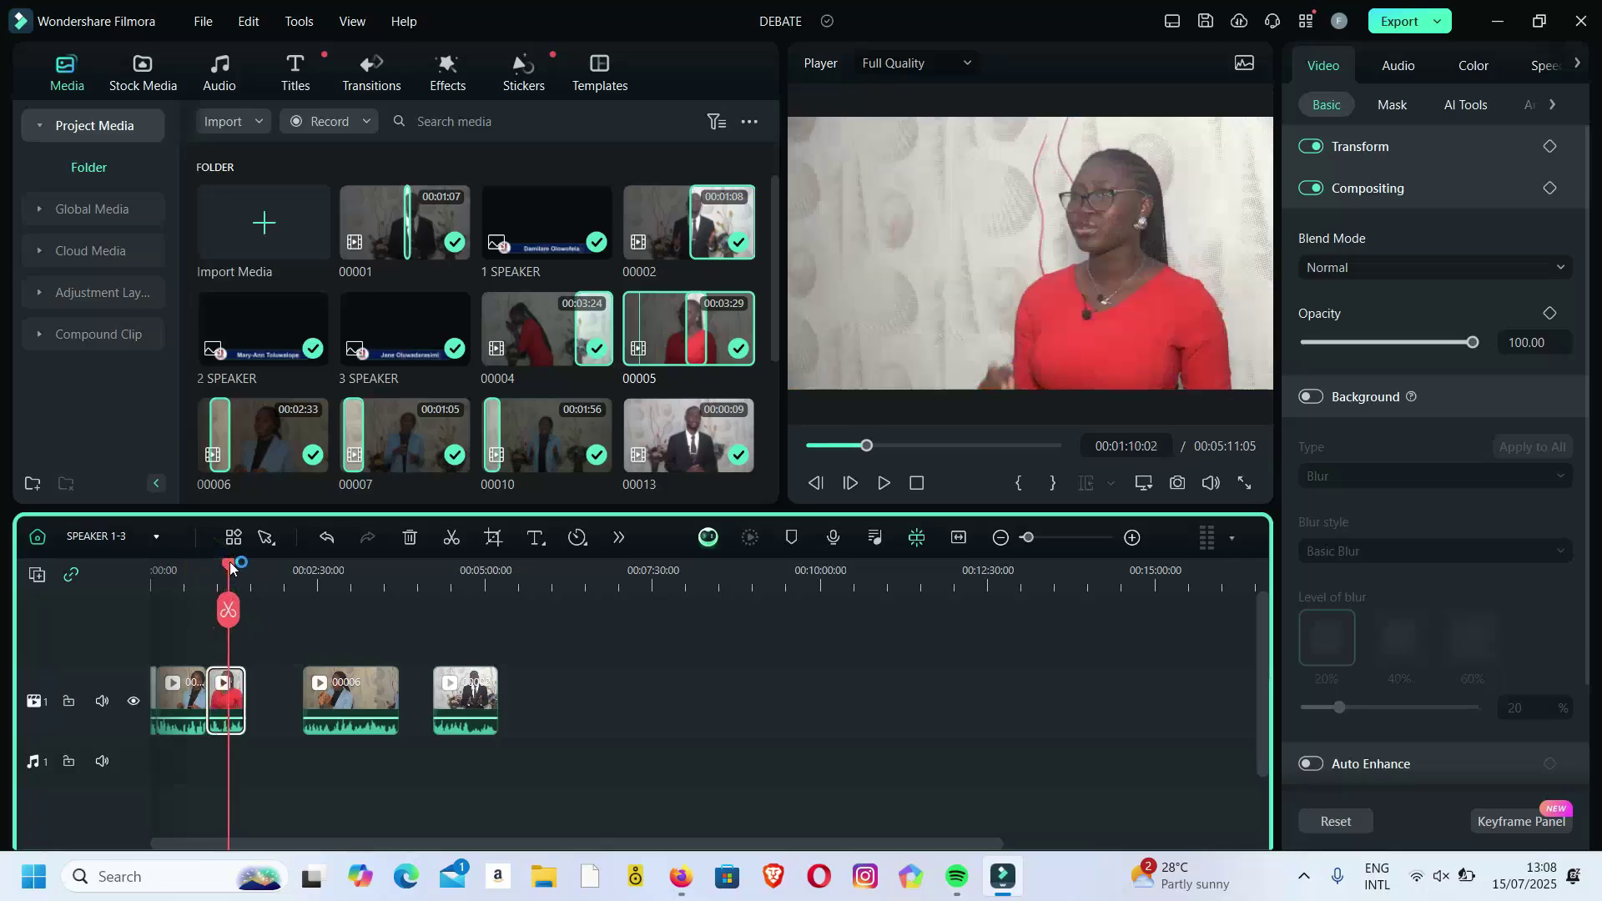
{"action": "left_click_drag", "start_coordinate": [368, 699], "coordinate": [288, 697]}
{"action": "left_click_drag", "start_coordinate": [432, 698], "coordinate": [325, 693]}
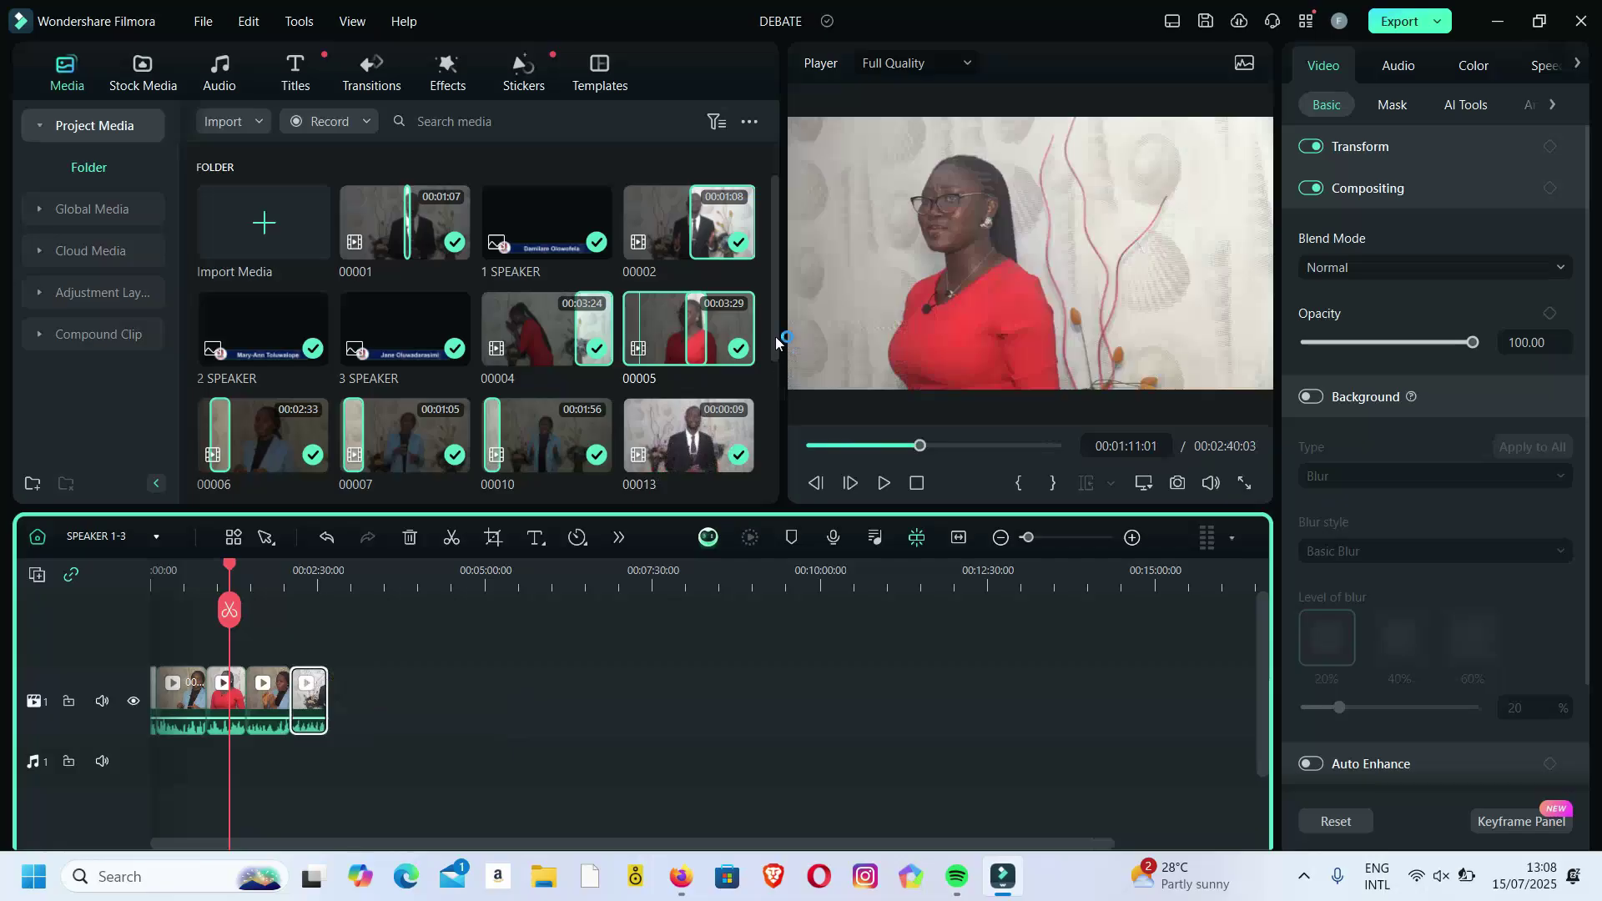
{"action": "scroll", "coordinate": [772, 338], "scroll_direction": "down", "scroll_amount": 3}
{"action": "left_click_drag", "start_coordinate": [443, 430], "coordinate": [349, 681]}
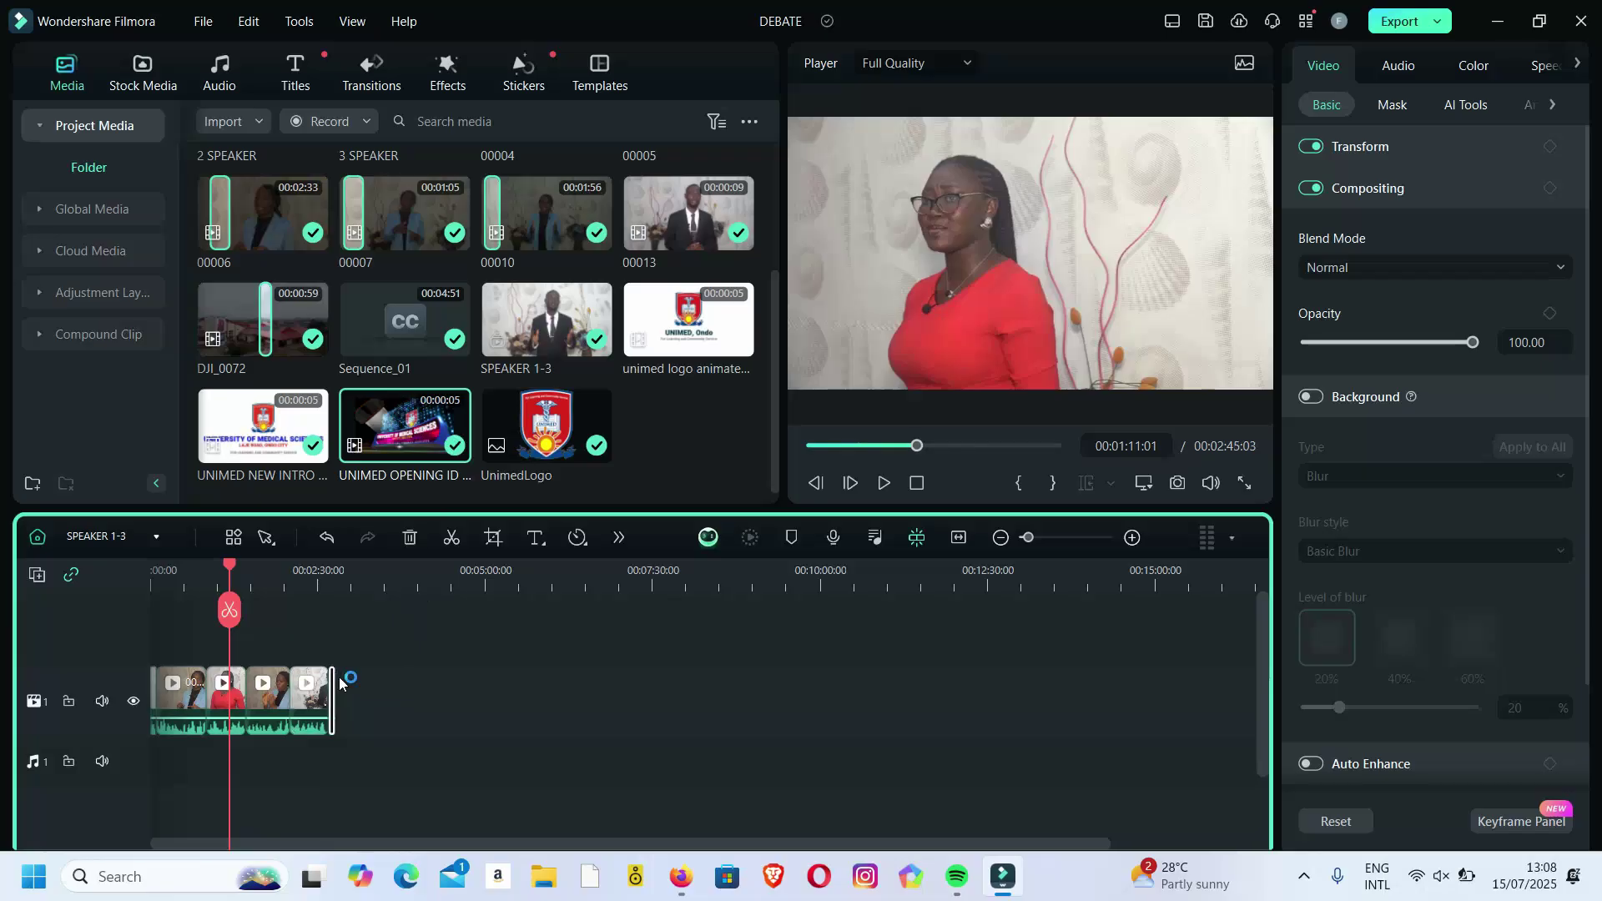
{"action": "left_click", "coordinate": [330, 571]}
{"action": "key", "text": "ctrl+equal"}
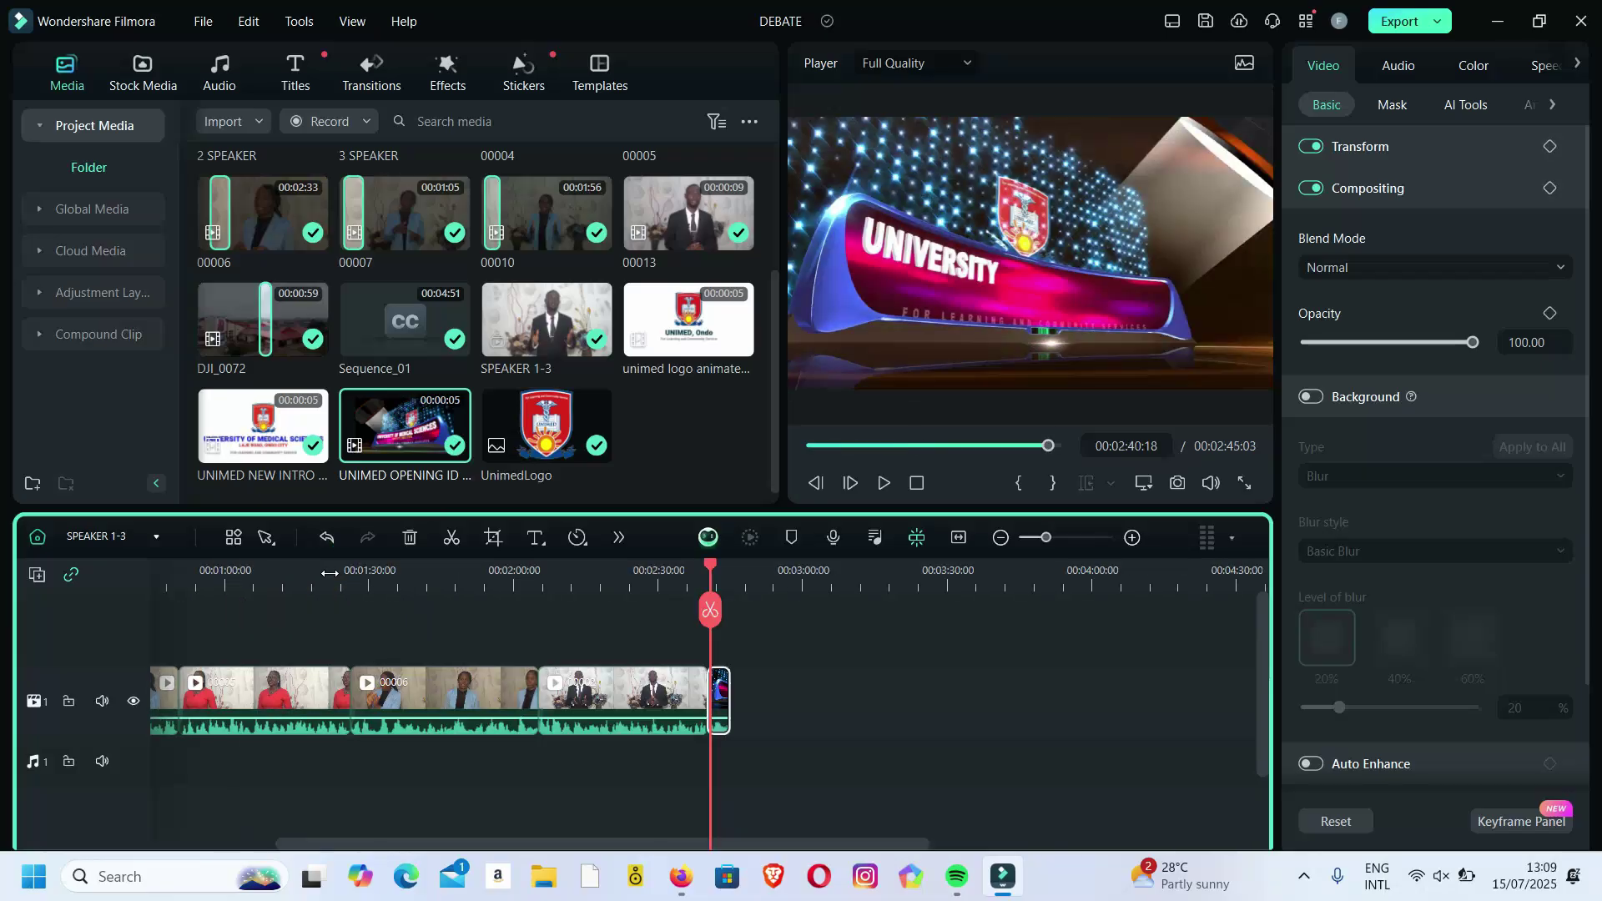
{"action": "left_click", "coordinate": [720, 571]}
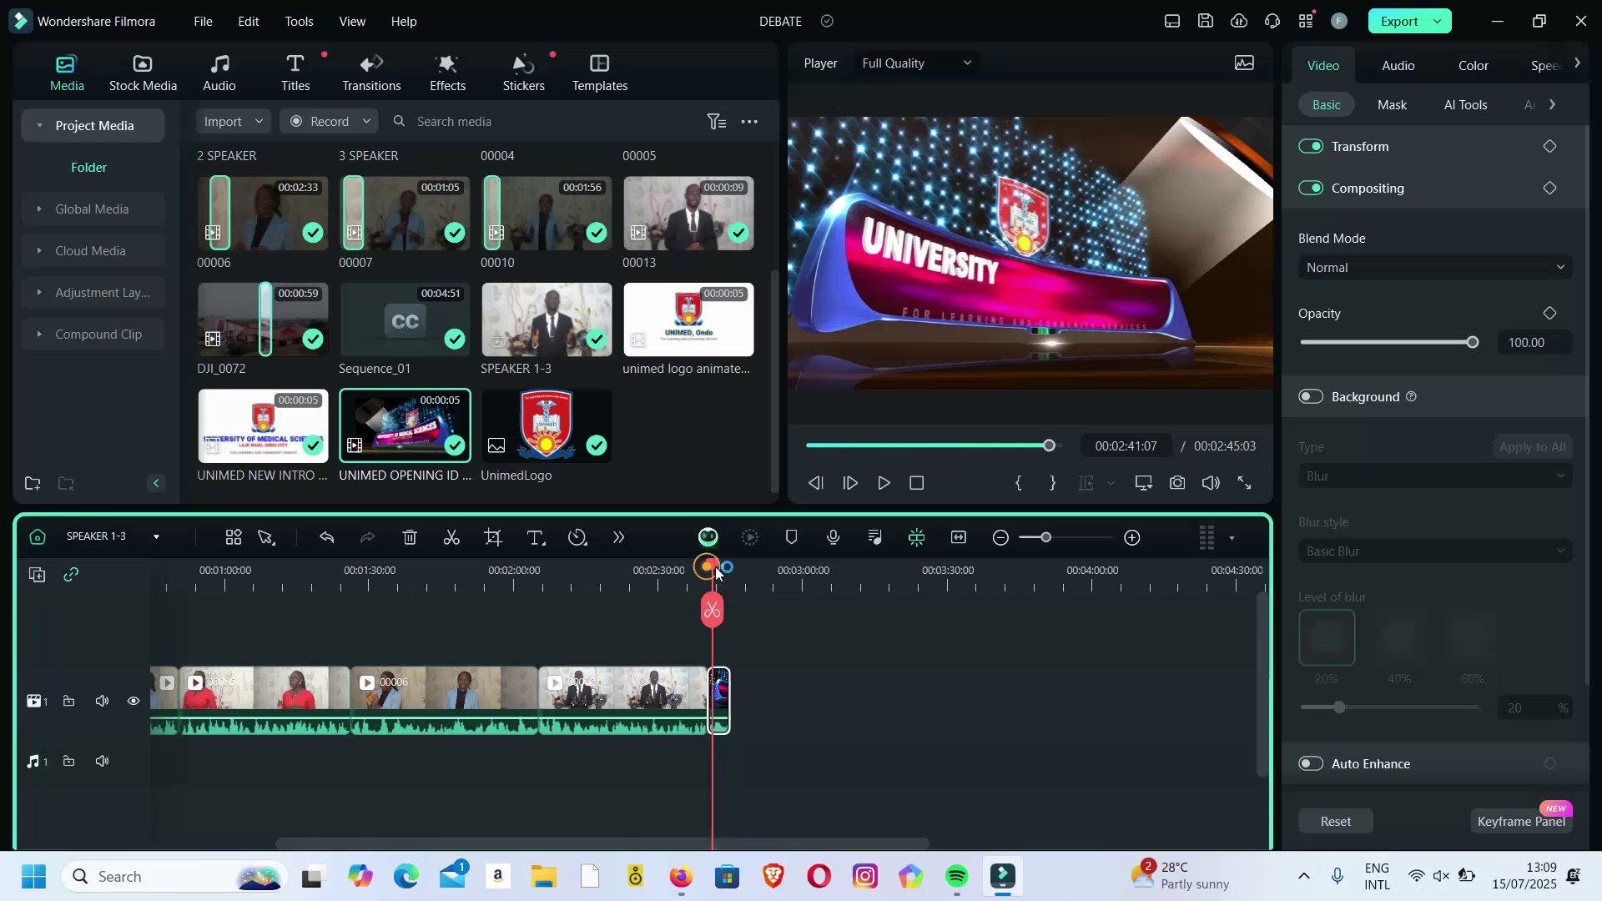
{"action": "left_click_drag", "start_coordinate": [720, 571], "coordinate": [714, 572]}
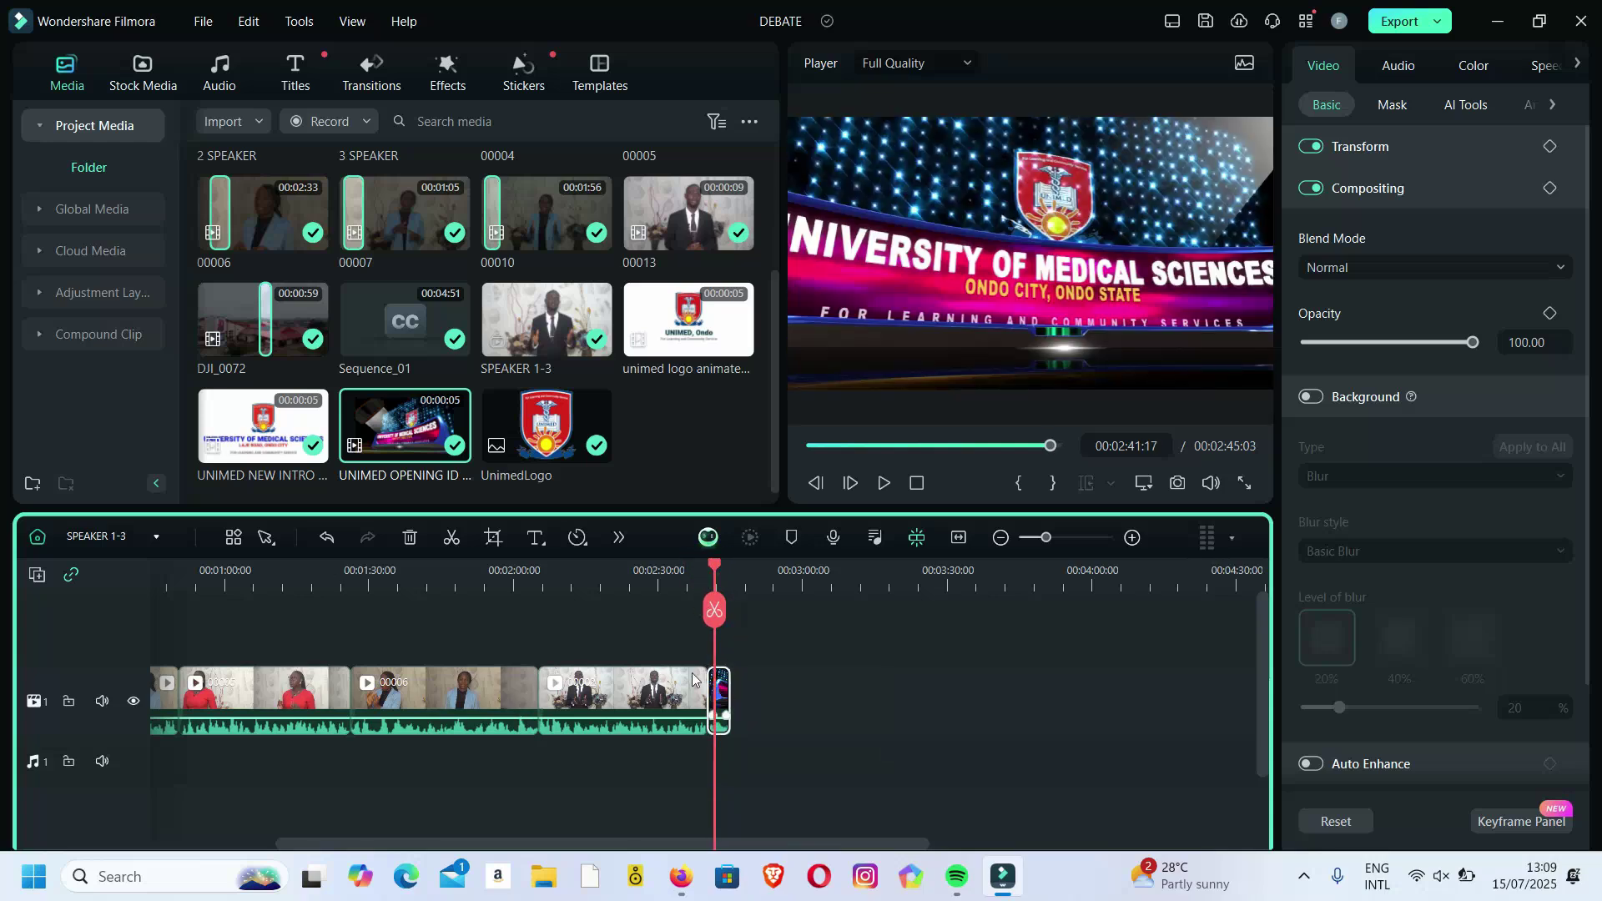
Add the A PRODUCTION OF credit clip from Global Media to the timeline end and play it.
{"action": "left_click", "coordinate": [92, 209]}
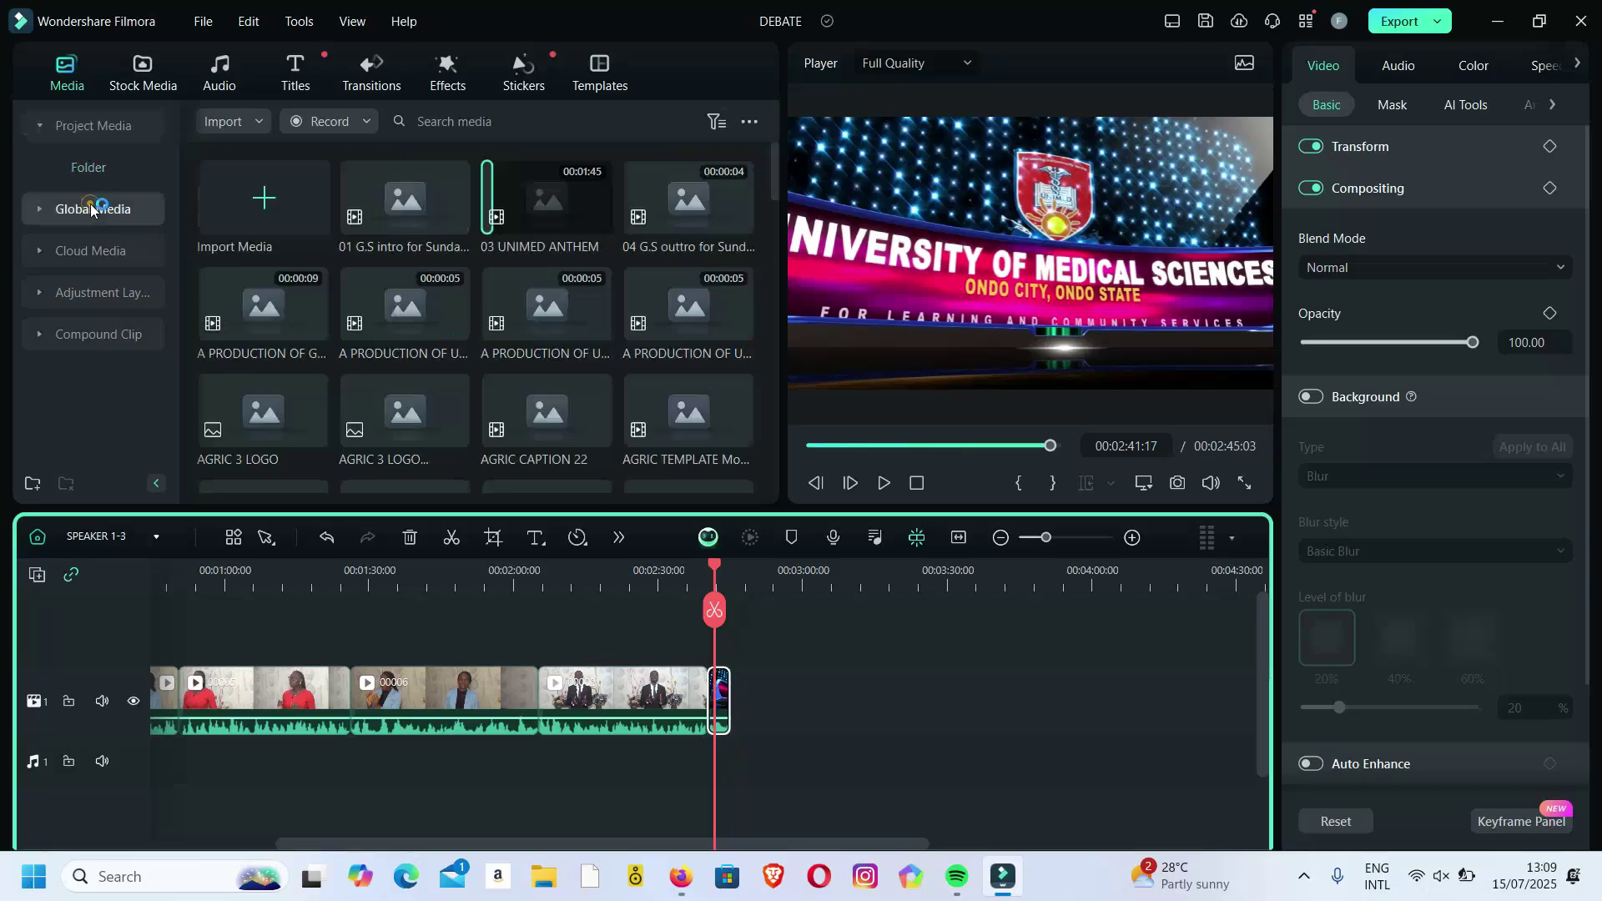
{"action": "left_click_drag", "start_coordinate": [261, 302], "coordinate": [749, 703]}
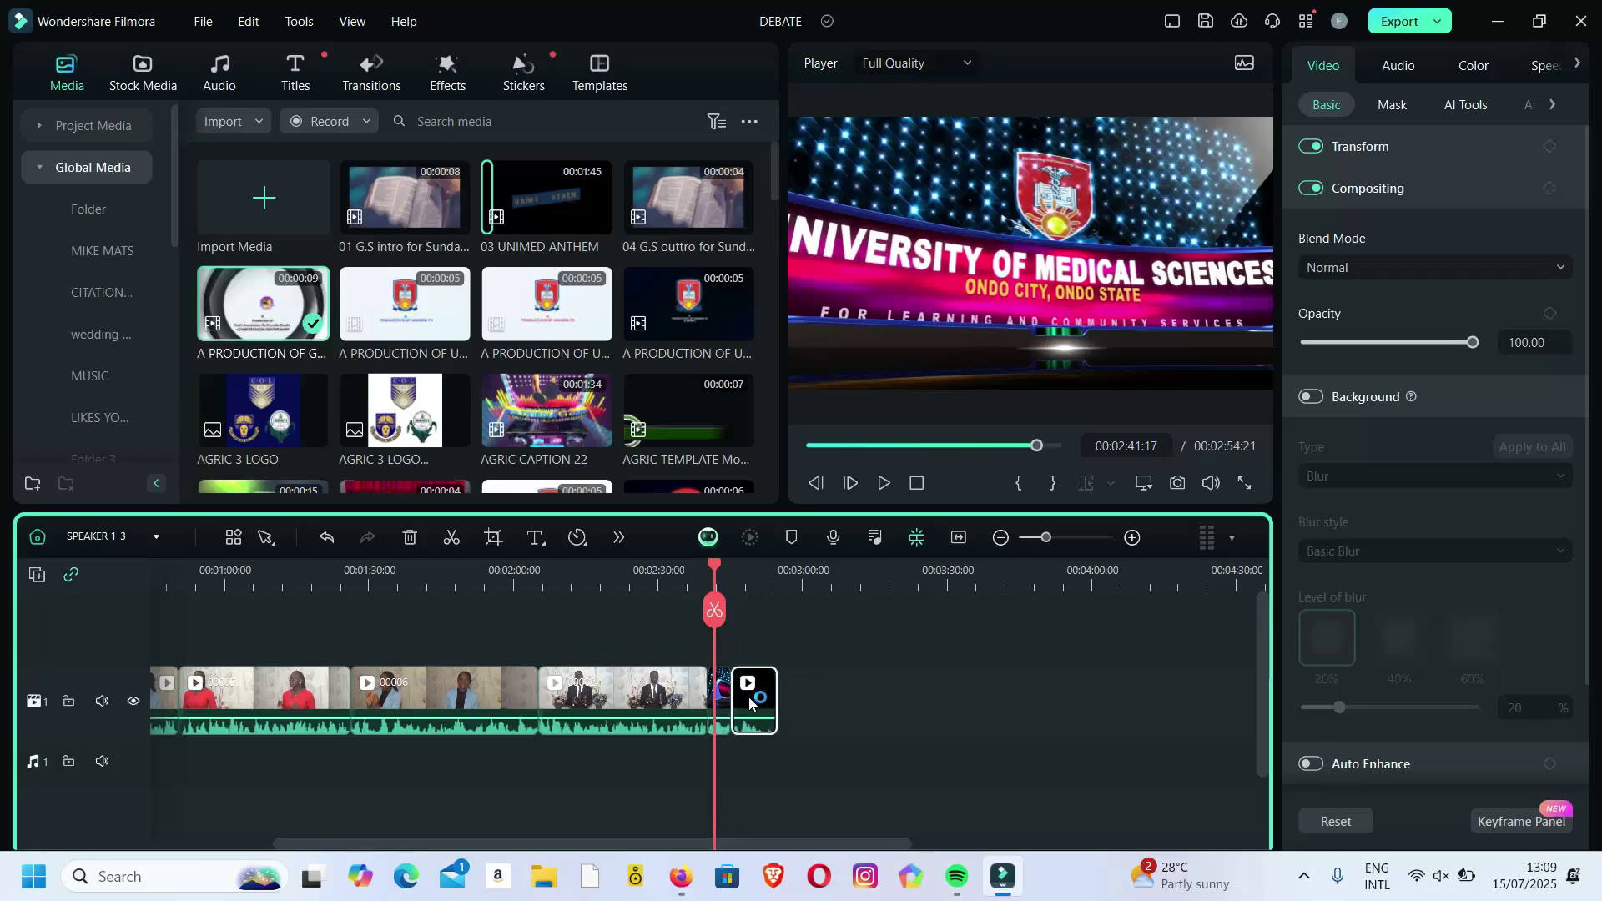
{"action": "key", "text": "space"}
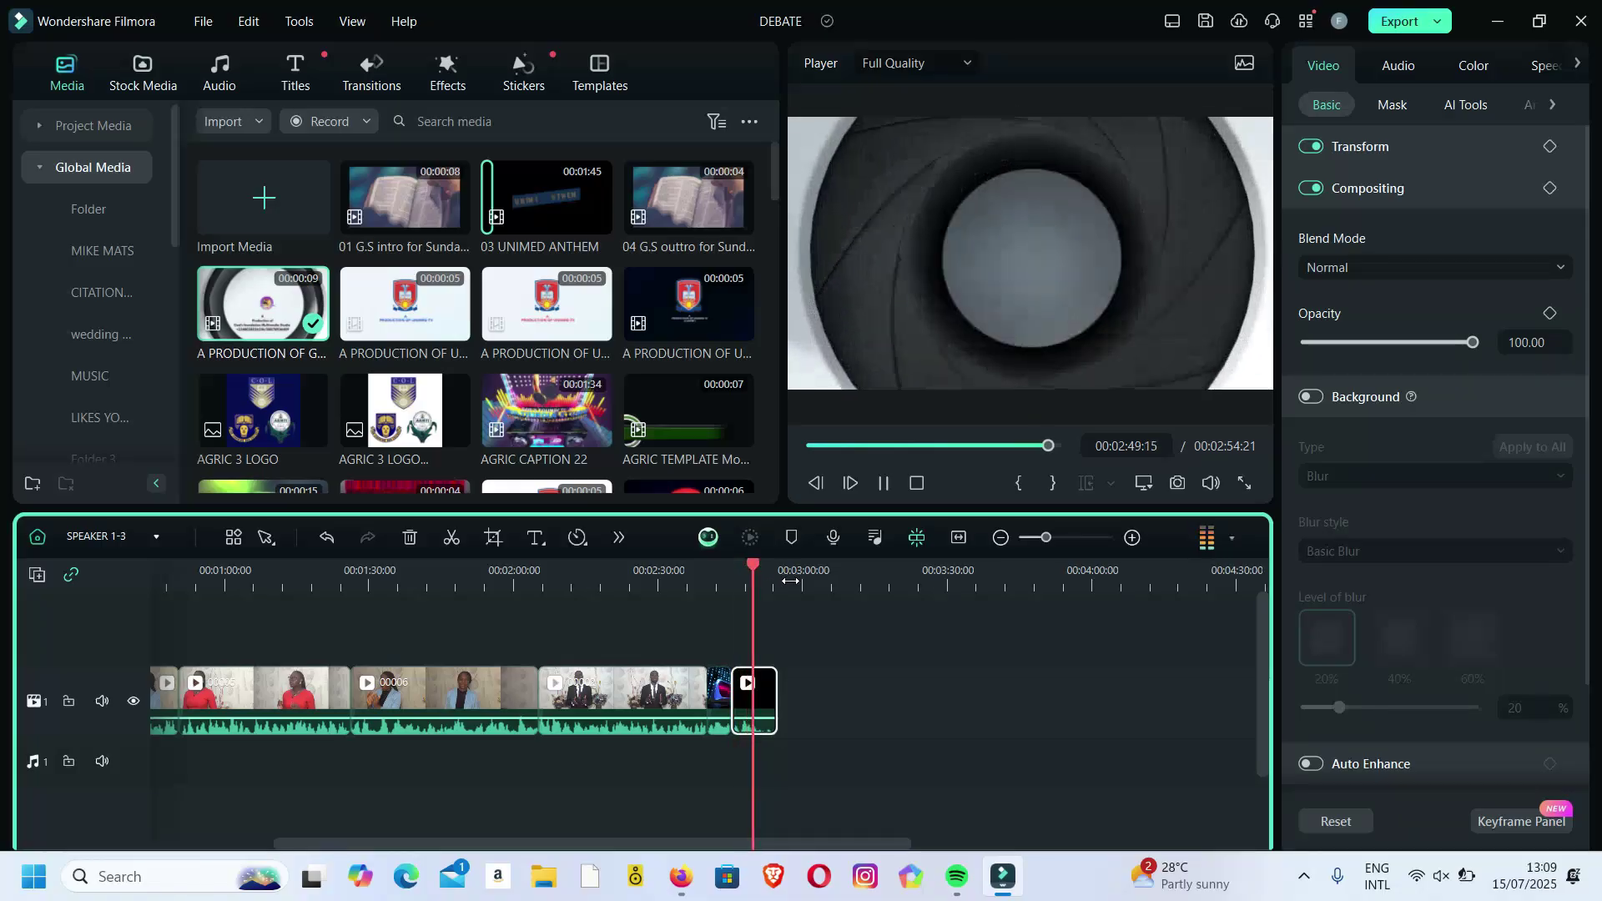
{"action": "key", "text": "space"}
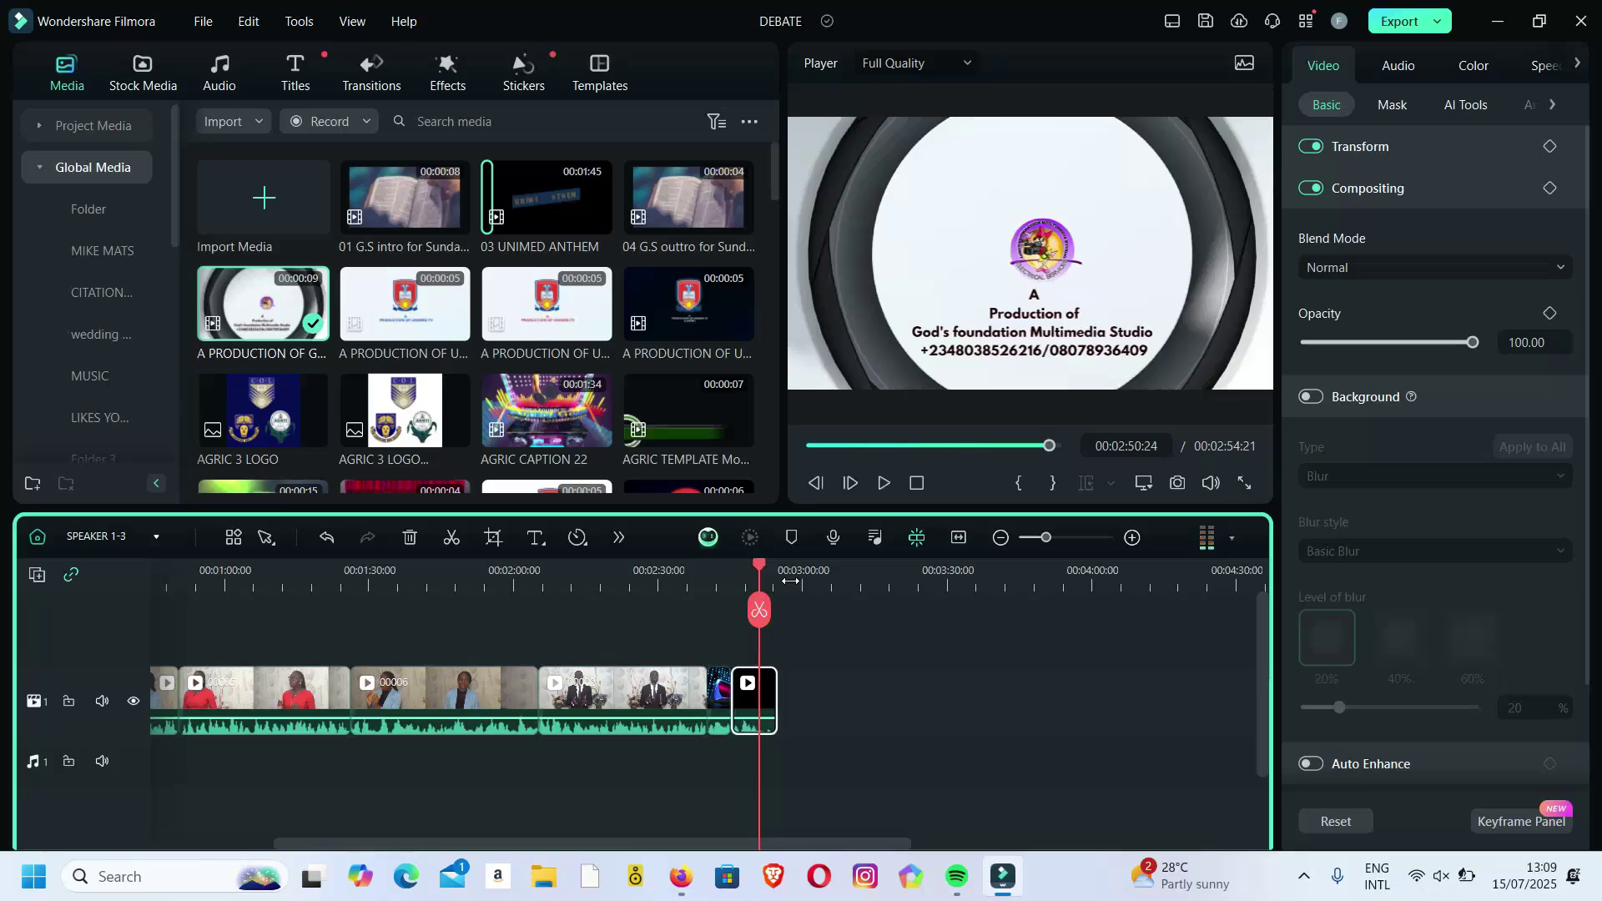
Add the same production credit clip at the start of the timeline.
{"action": "left_click_drag", "start_coordinate": [648, 839], "coordinate": [463, 839]}
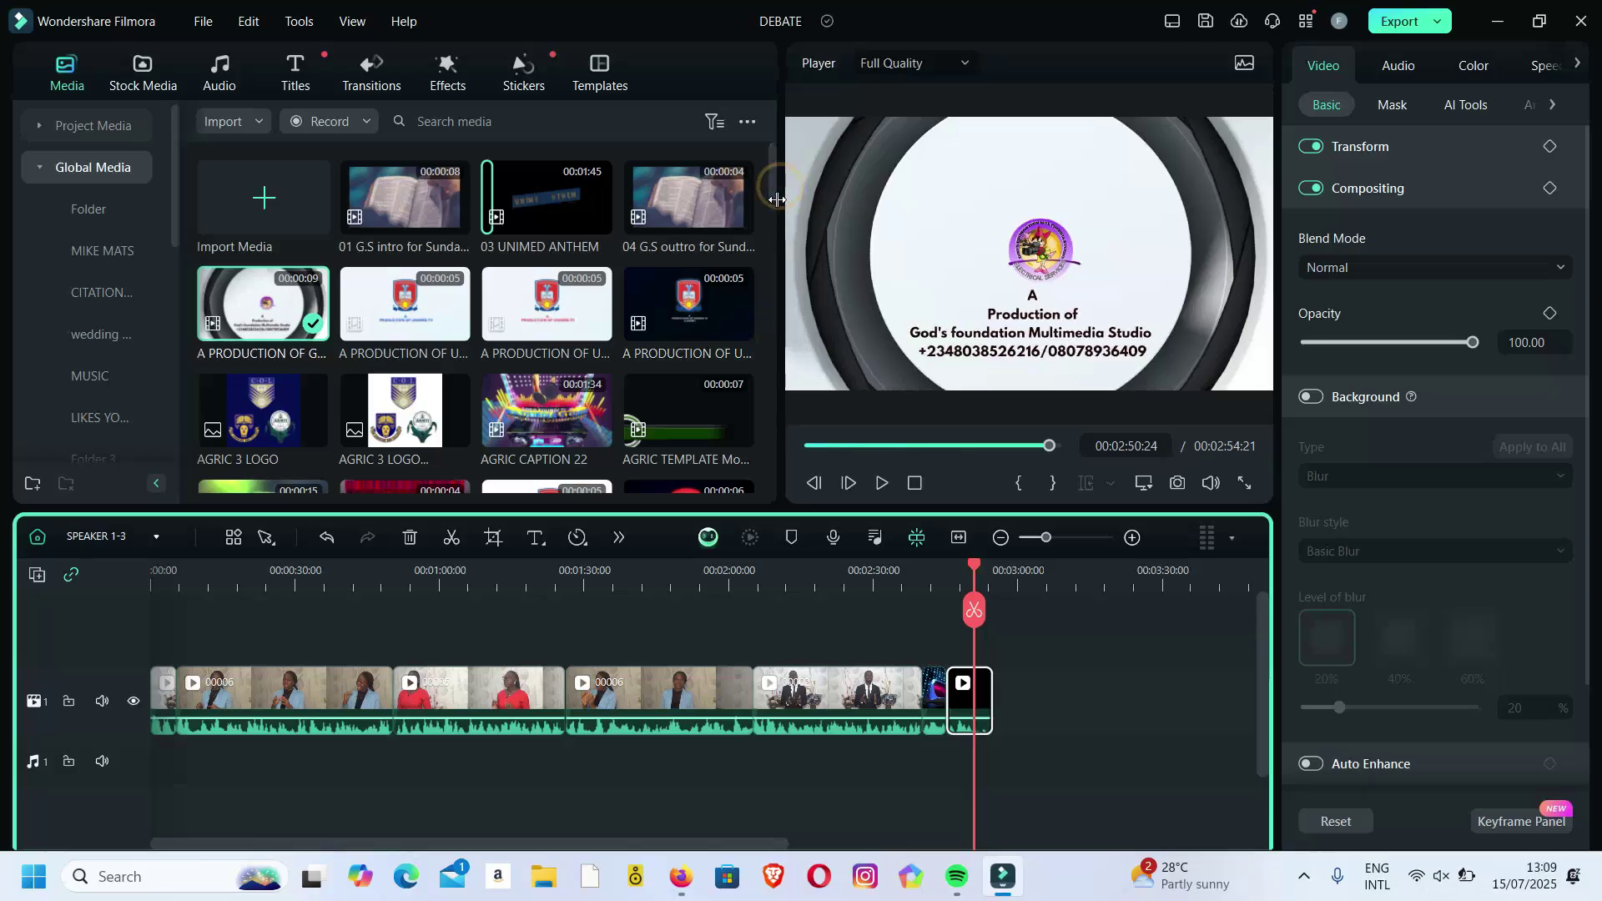
{"action": "left_click_drag", "start_coordinate": [773, 189], "coordinate": [773, 231]}
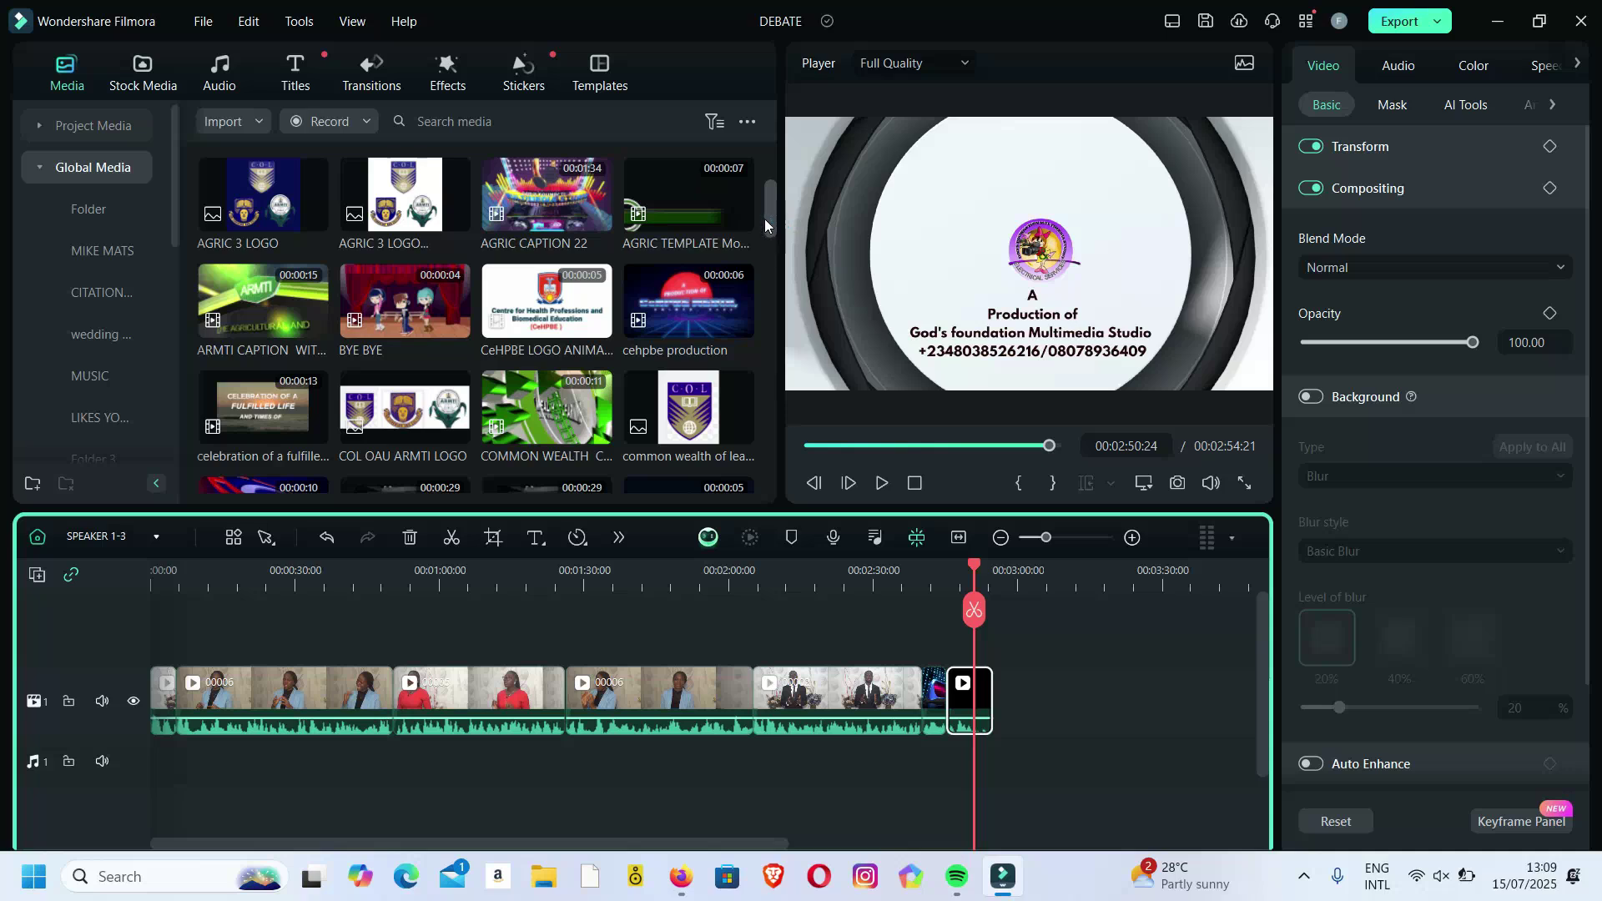
{"action": "left_click_drag", "start_coordinate": [768, 212], "coordinate": [770, 253]}
{"action": "mouse_move", "coordinate": [172, 229]}
{"action": "left_mouse_down"}
{"action": "mouse_move", "coordinate": [179, 433]}
{"action": "mouse_move", "coordinate": [167, 225]}
{"action": "left_mouse_up"}
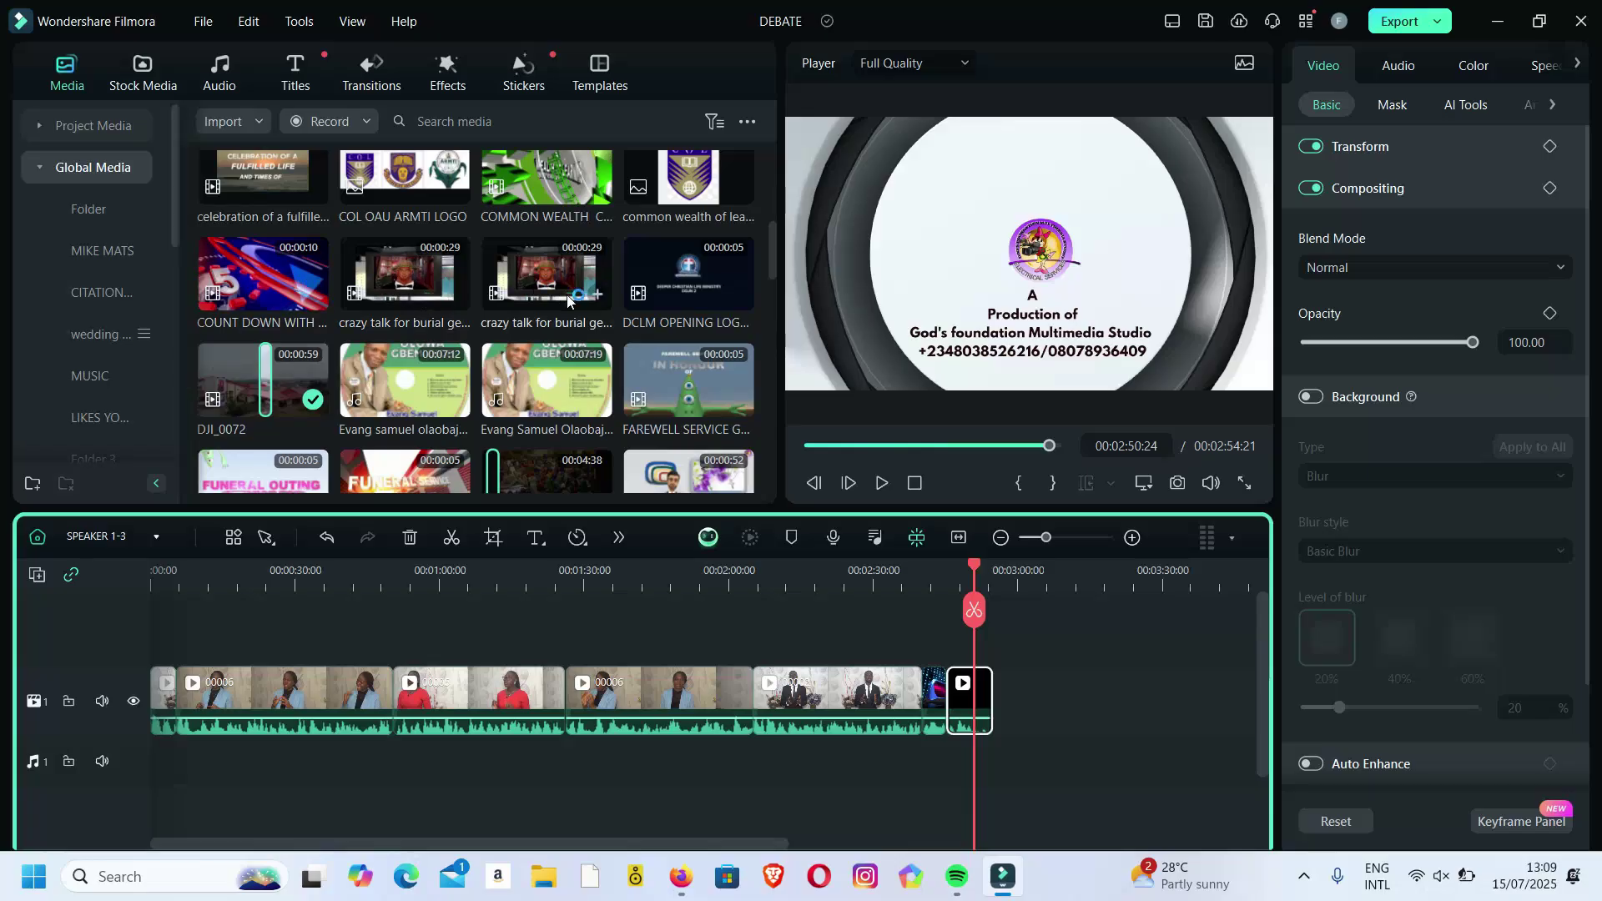
{"action": "left_click_drag", "start_coordinate": [773, 263], "coordinate": [772, 173]}
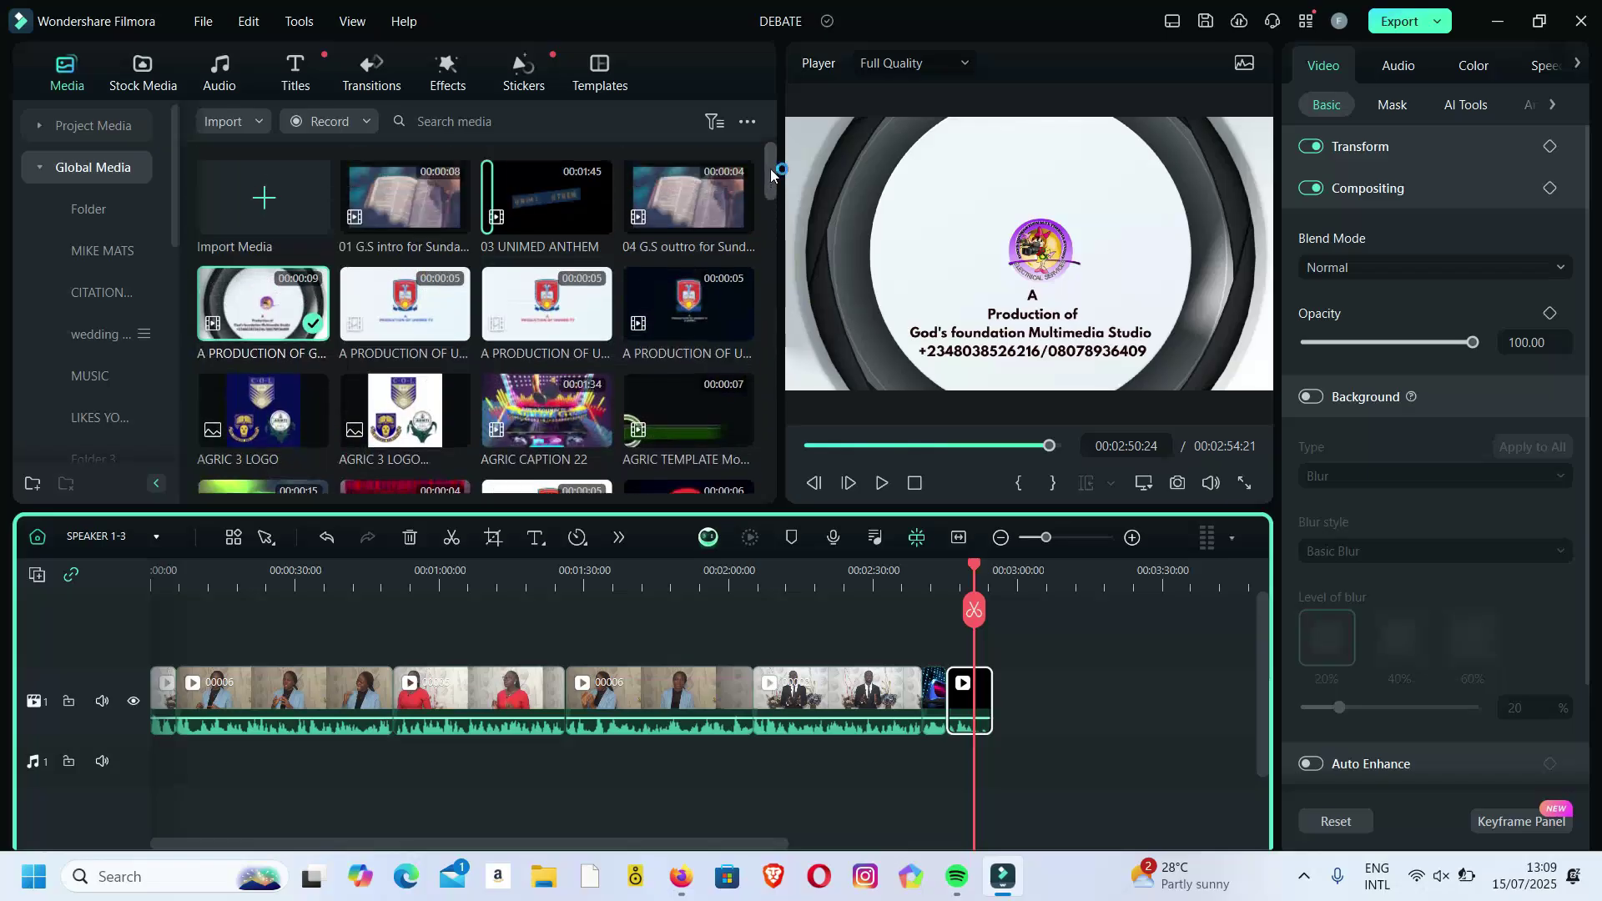
{"action": "mouse_move", "coordinate": [284, 325]}
{"action": "left_mouse_down"}
{"action": "mouse_move", "coordinate": [172, 617]}
{"action": "mouse_move", "coordinate": [175, 680]}
{"action": "mouse_move", "coordinate": [147, 691]}
{"action": "left_mouse_up"}
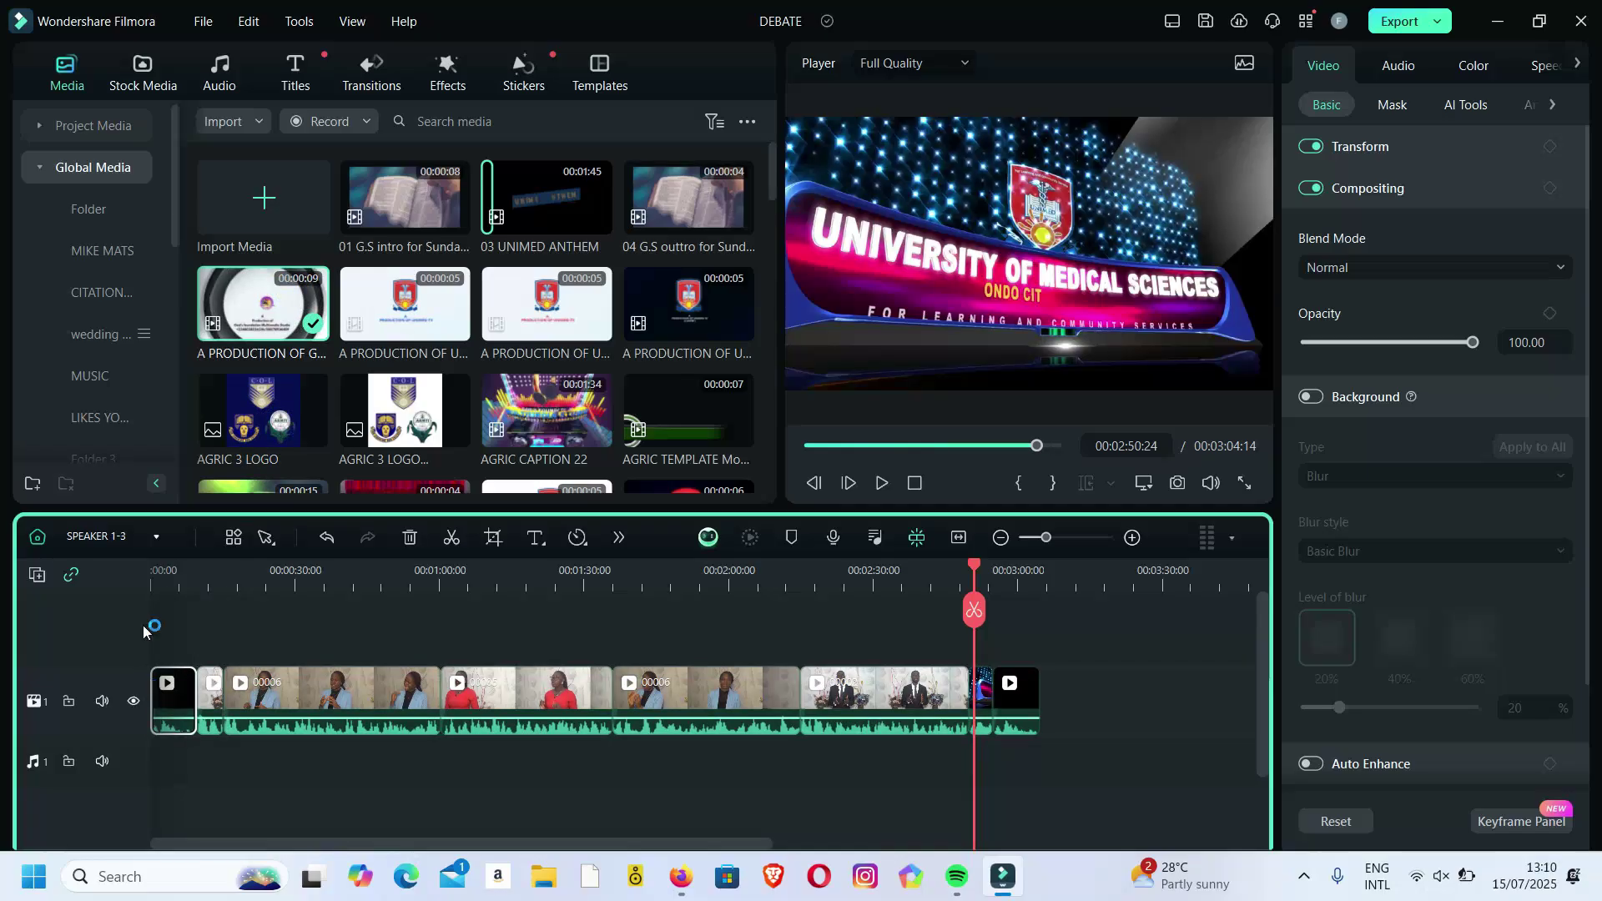
Scrub through the first speaker section from the start, then show the Titles library.
{"action": "left_click", "coordinate": [169, 576]}
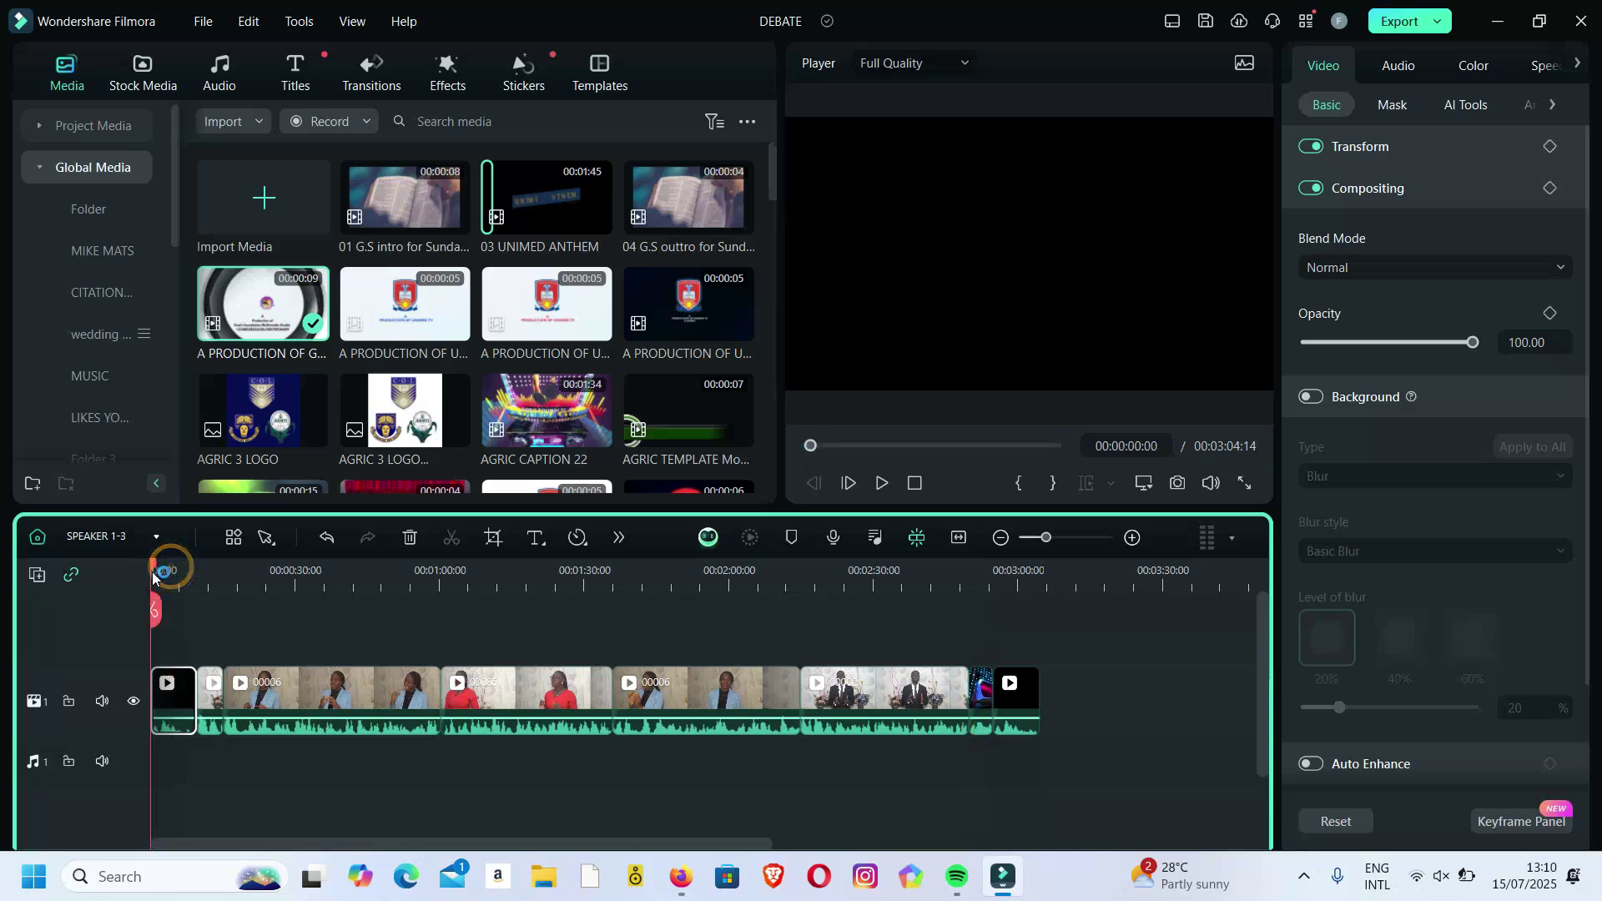
{"action": "left_click_drag", "start_coordinate": [181, 572], "coordinate": [417, 579]}
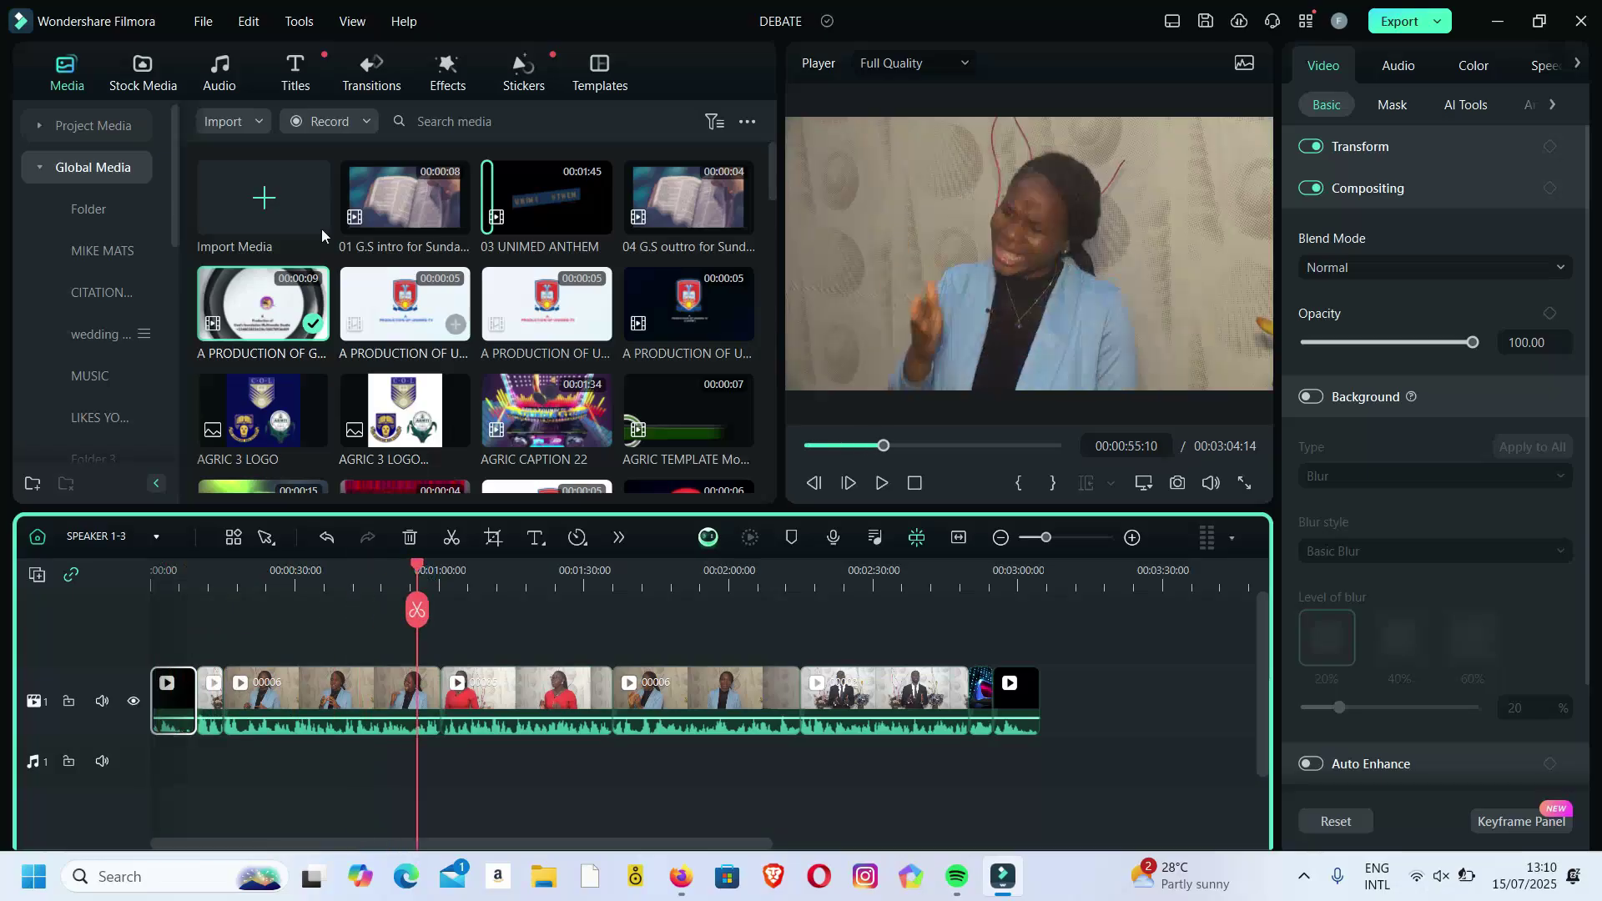
{"action": "left_click", "coordinate": [297, 83]}
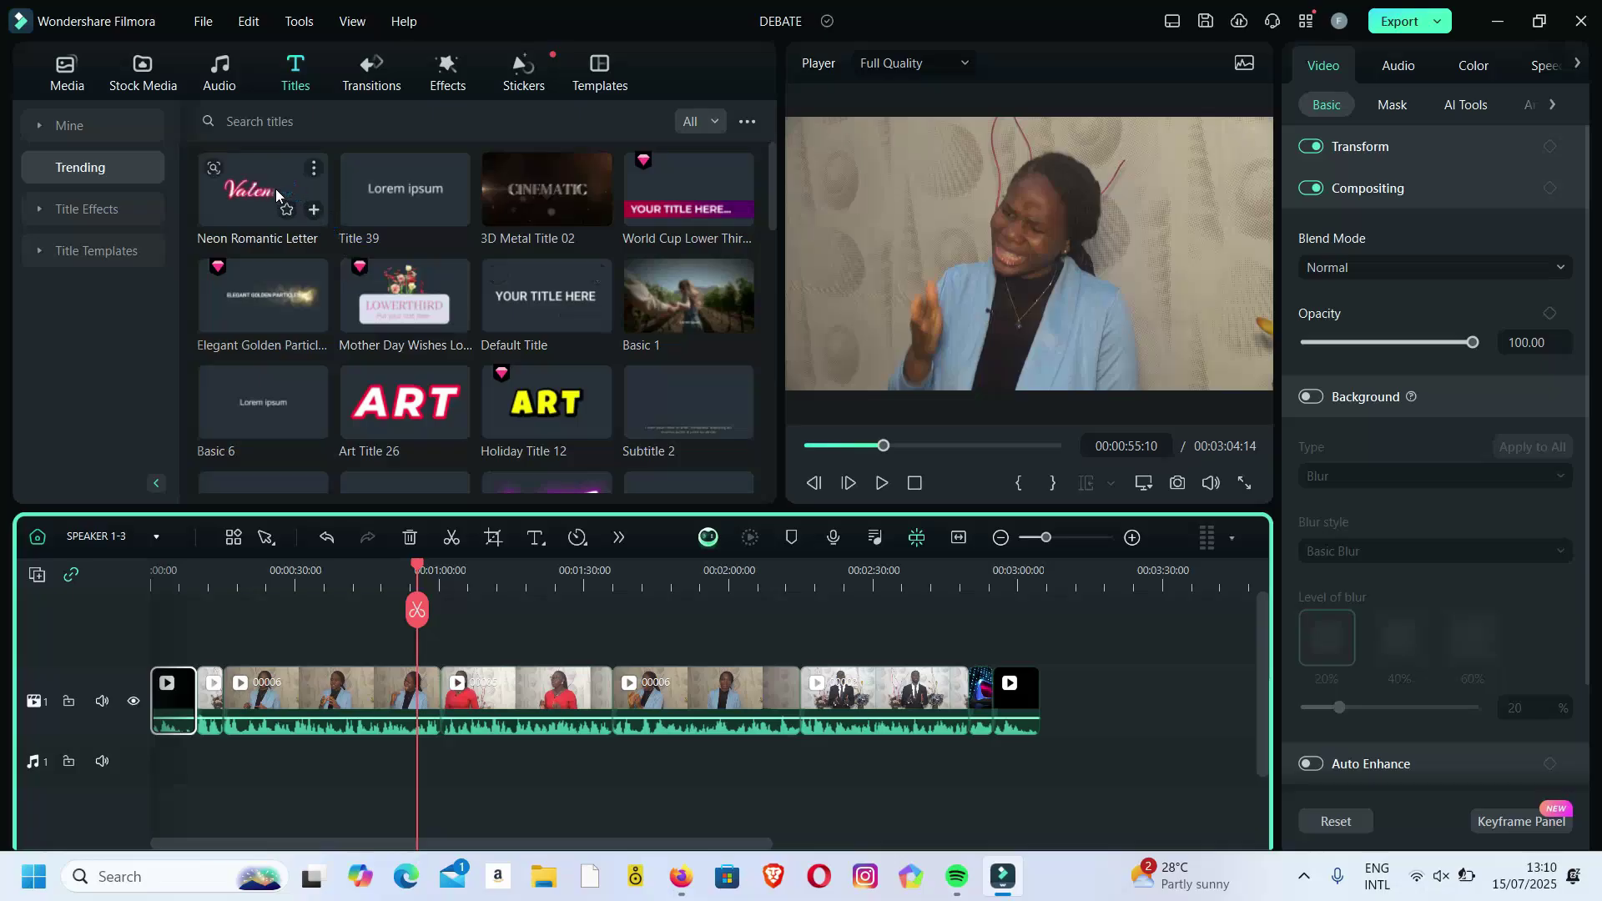
Add the World Cup Lower Third title and change its text to 'SPK.' plus the speaker's name.
{"action": "left_click_drag", "start_coordinate": [689, 190], "coordinate": [204, 640]}
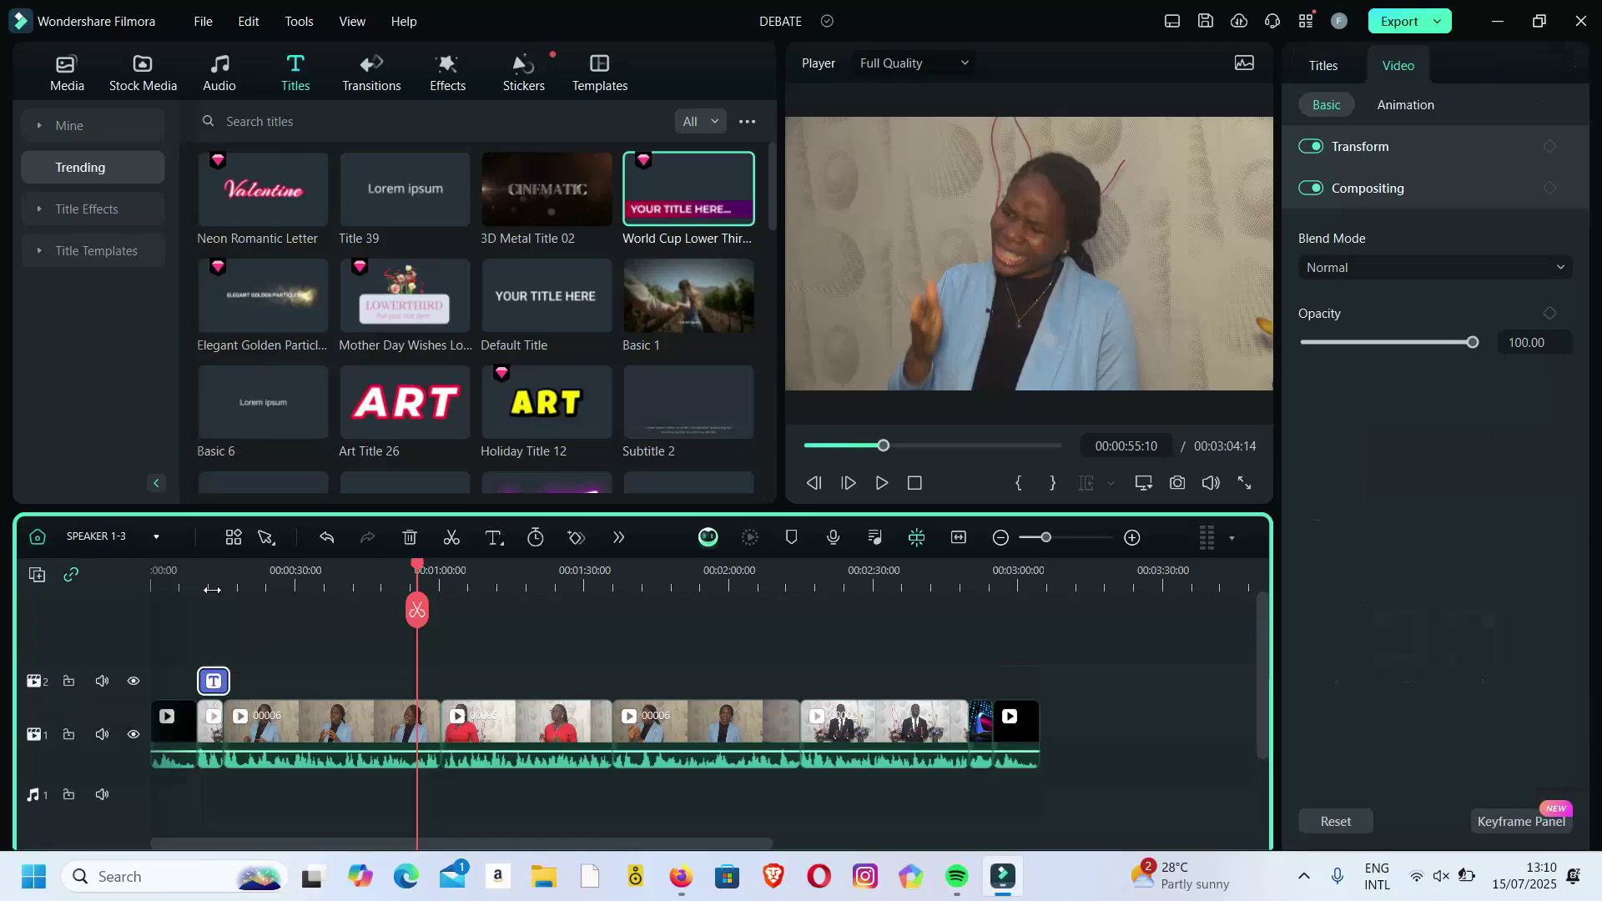
{"action": "left_click", "coordinate": [212, 590]}
{"action": "left_click", "coordinate": [1107, 342]}
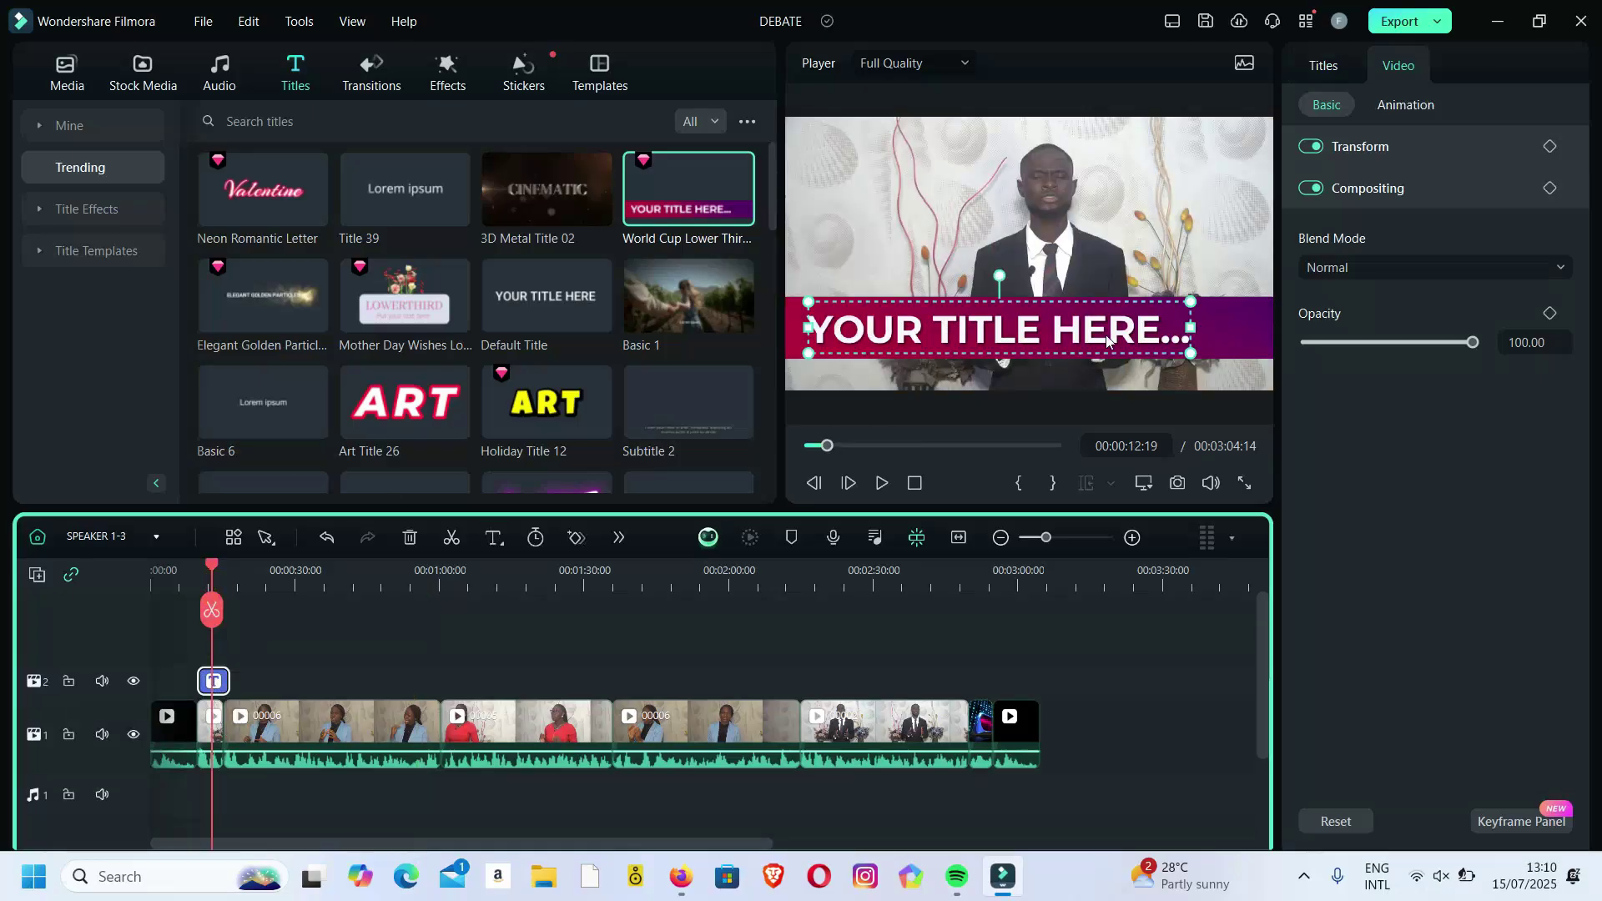
{"action": "double_click", "coordinate": [1107, 338]}
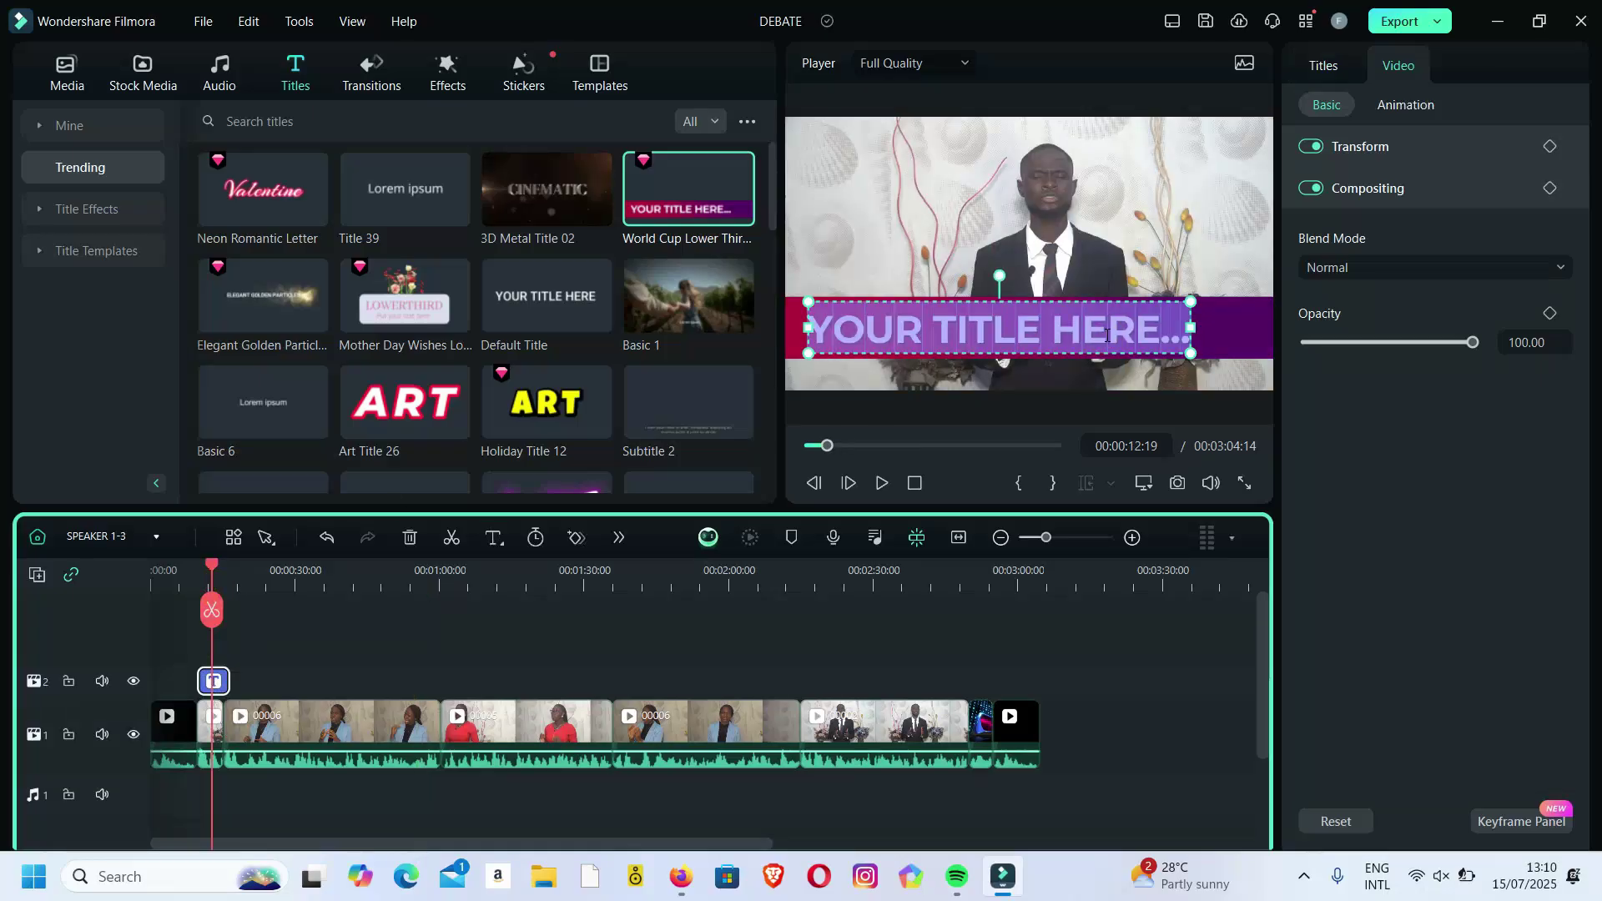
{"action": "type", "text": "SPK"}
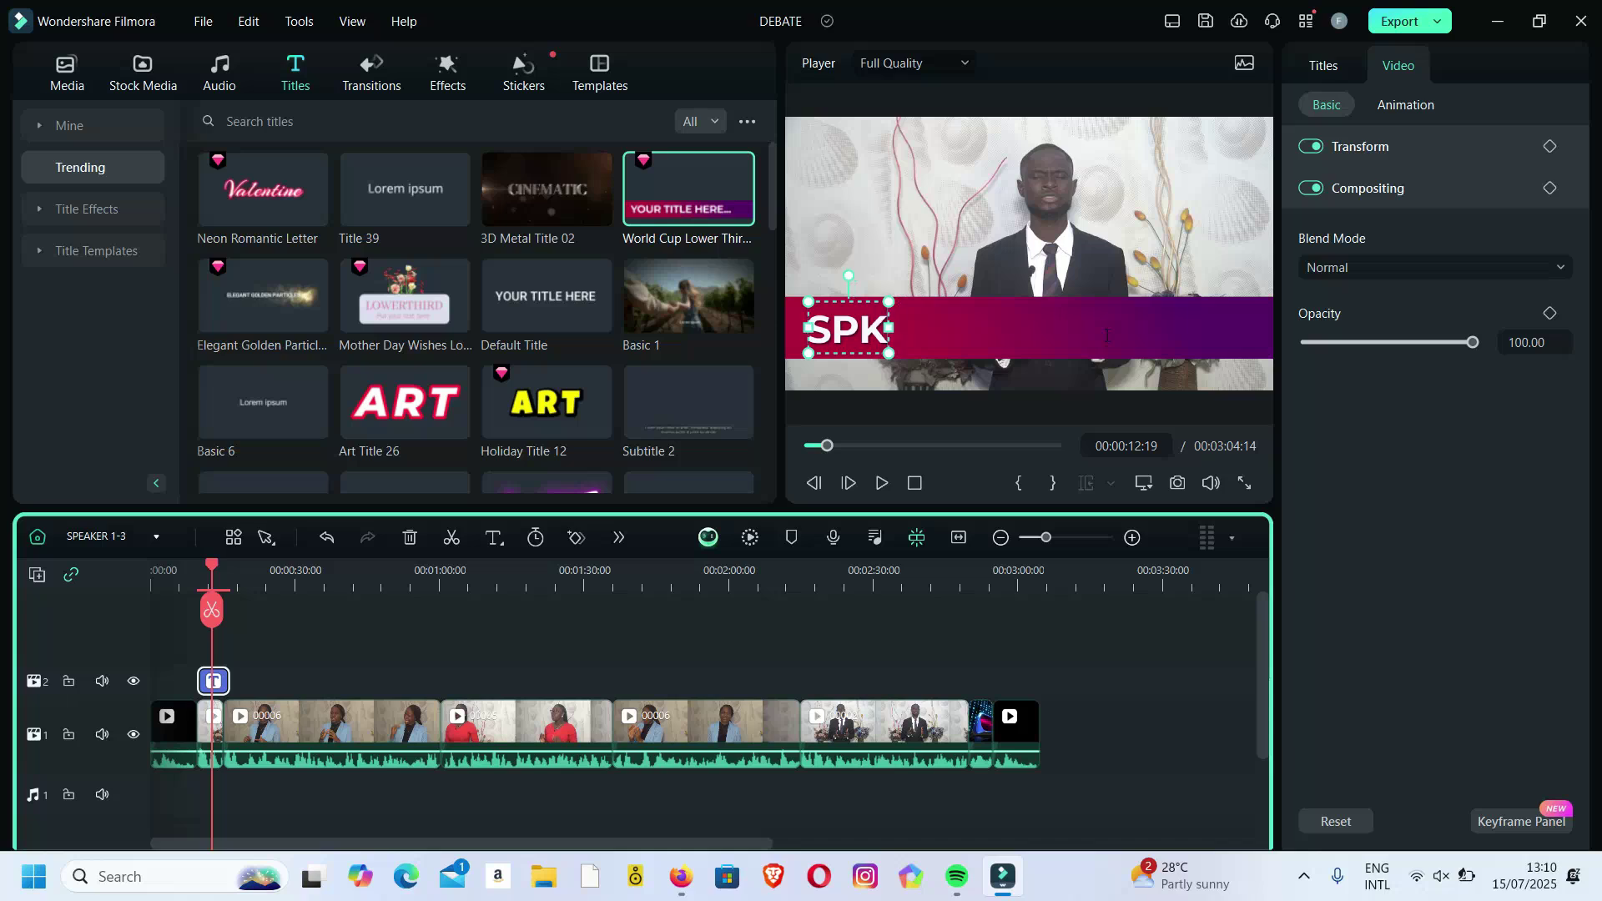
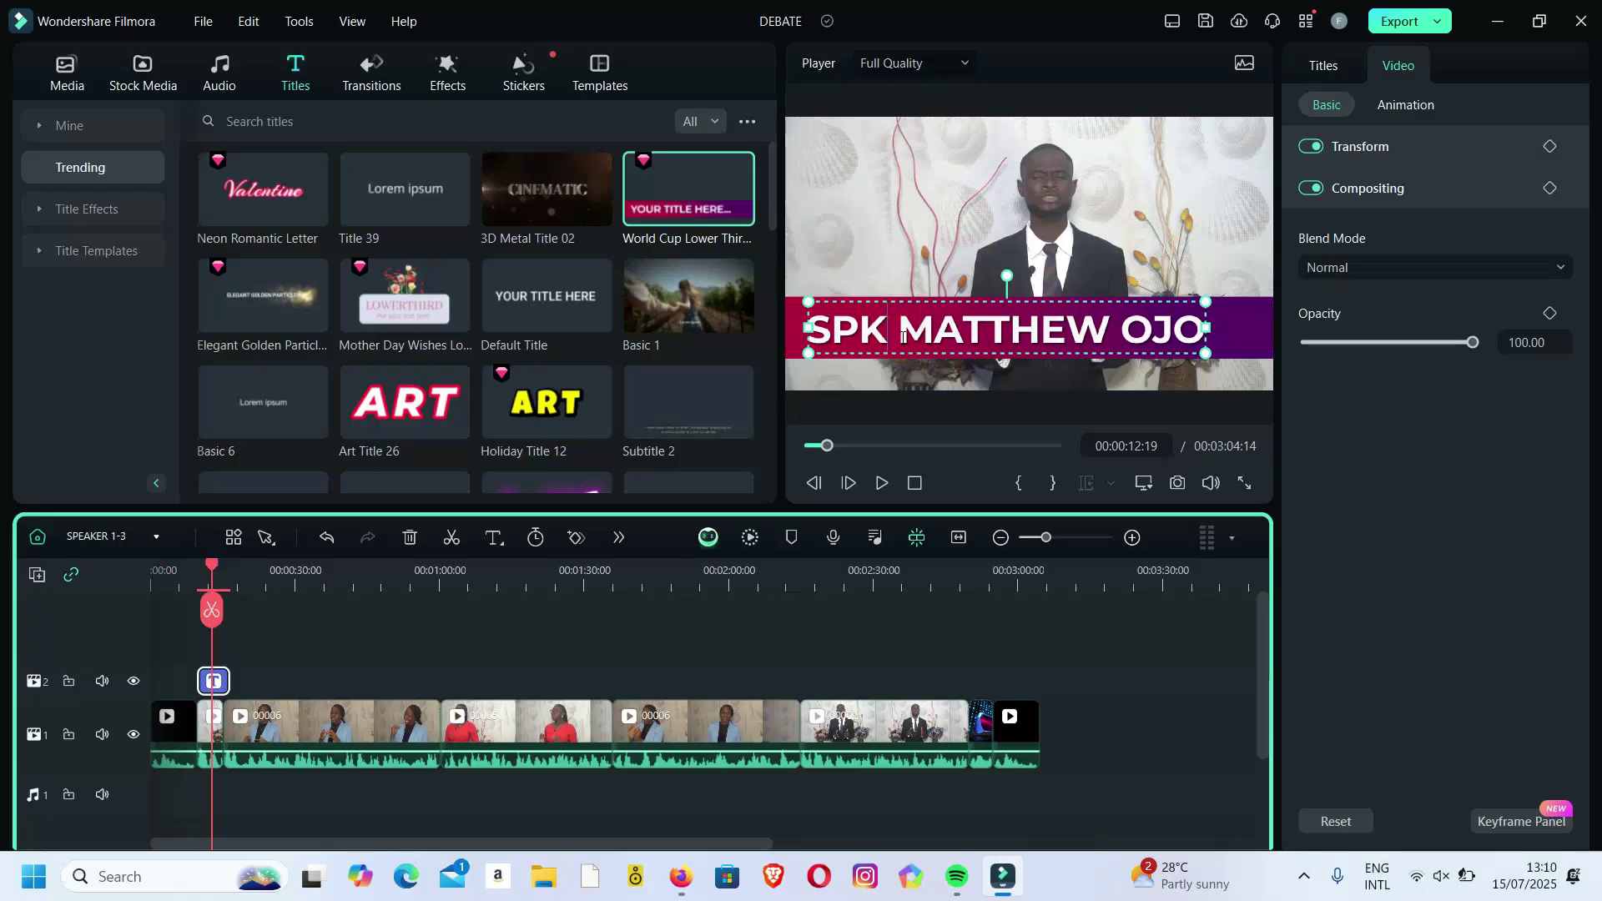
{"action": "type", "text": "."}
{"action": "left_click", "coordinate": [972, 234]}
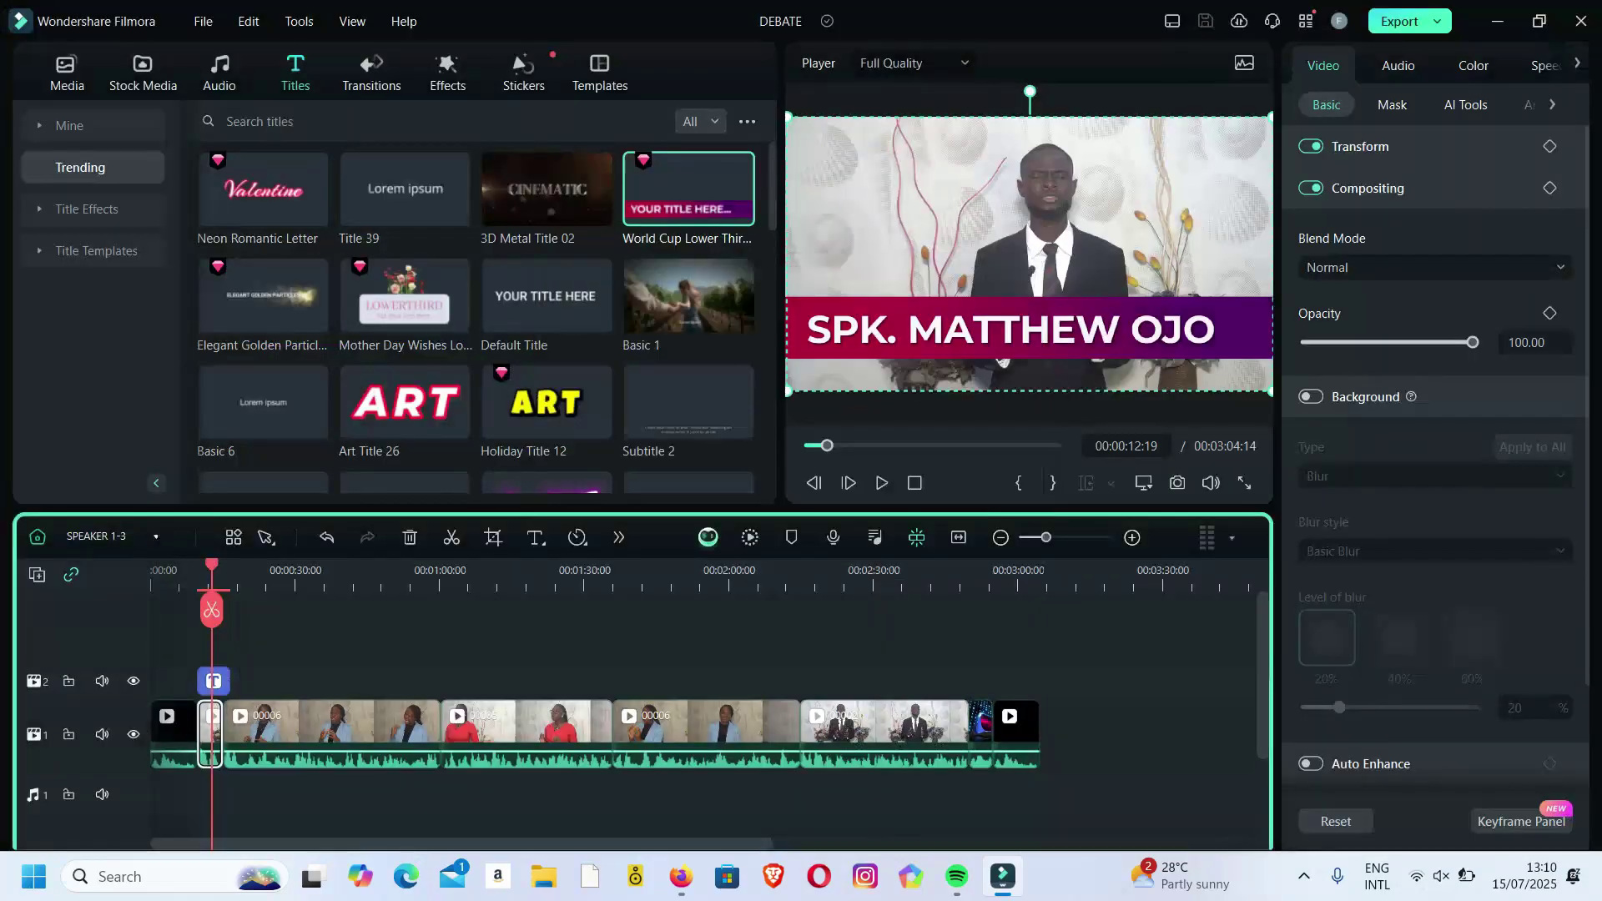
{"action": "left_click", "coordinate": [157, 539]}
{"action": "left_click", "coordinate": [157, 572]}
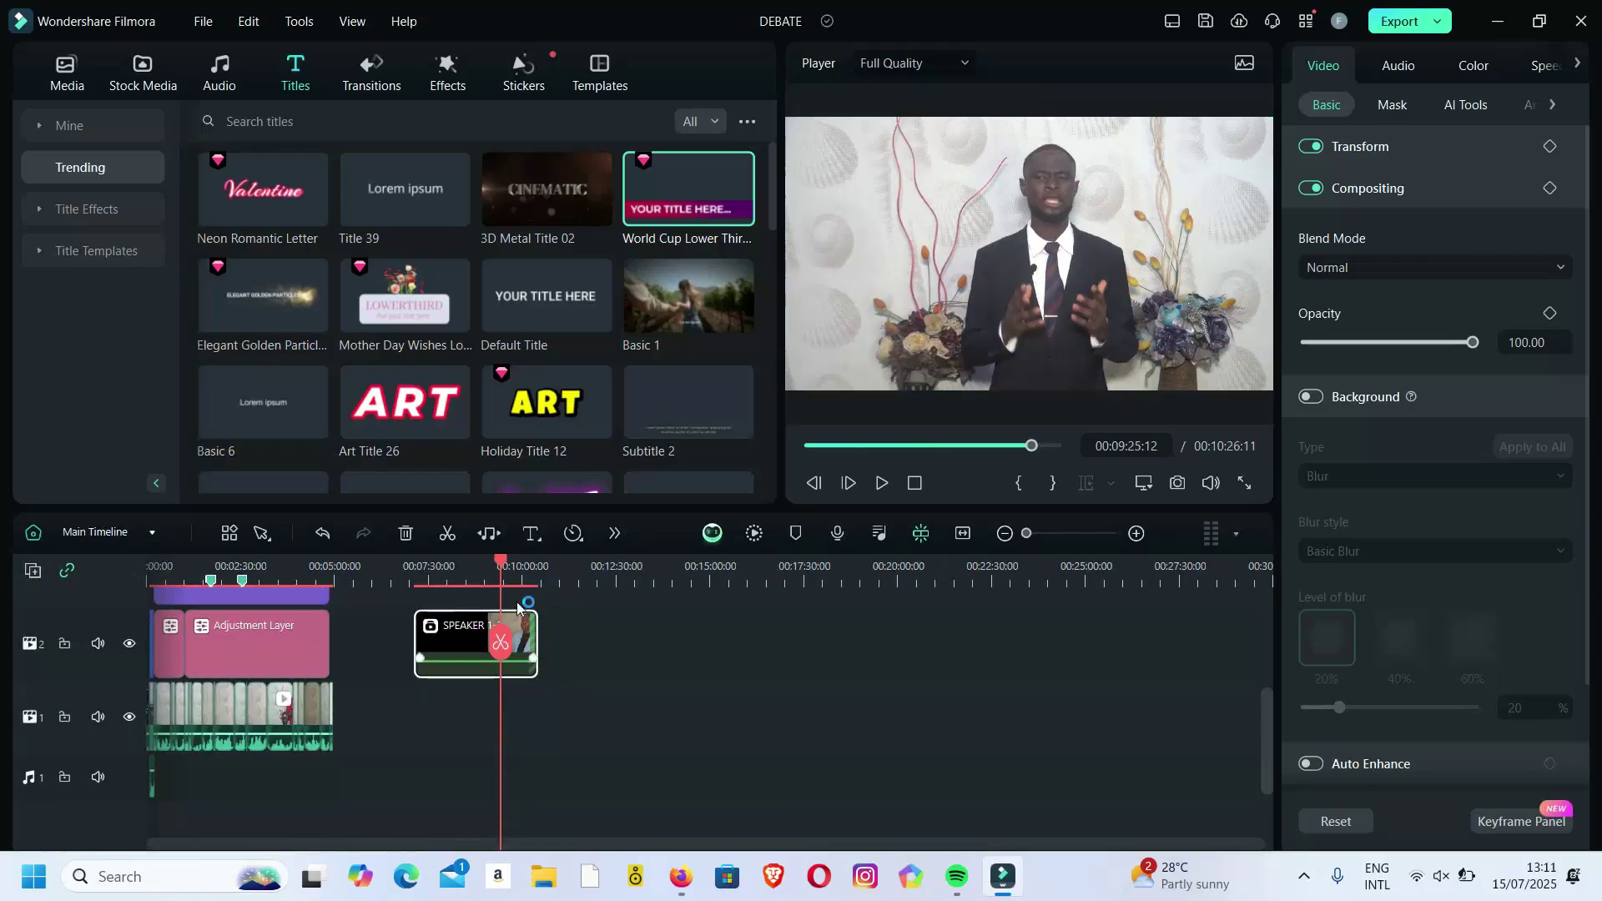
{"action": "mouse_move", "coordinate": [505, 560]}
{"action": "left_mouse_down"}
{"action": "mouse_move", "coordinate": [538, 565]}
{"action": "mouse_move", "coordinate": [481, 573]}
{"action": "left_mouse_up"}
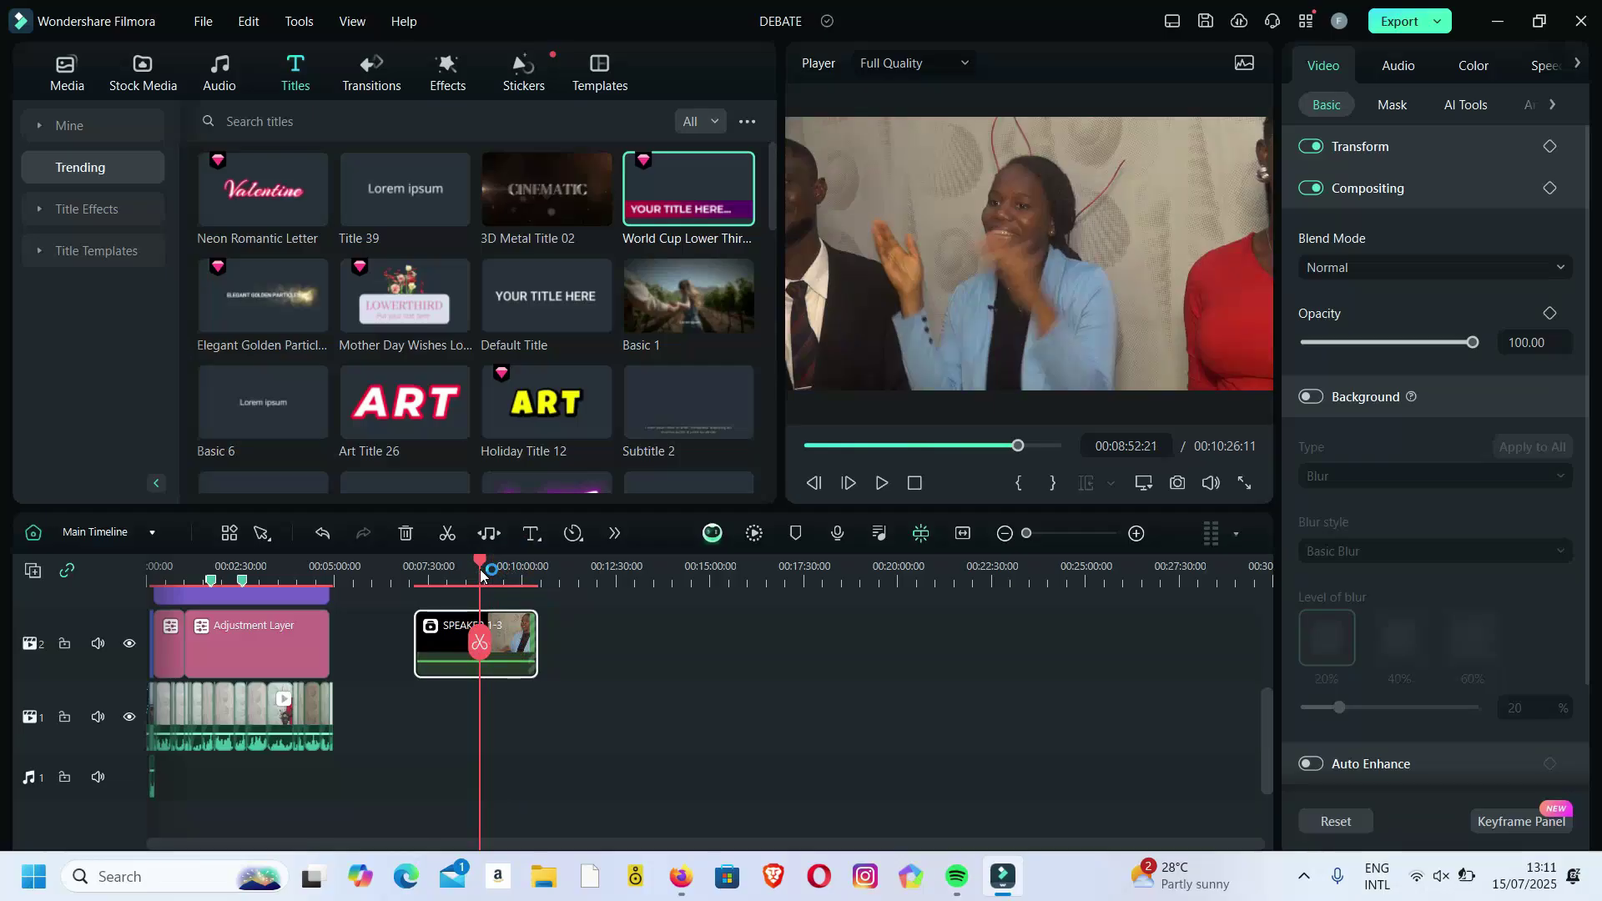
{"action": "right_click", "coordinate": [445, 636]}
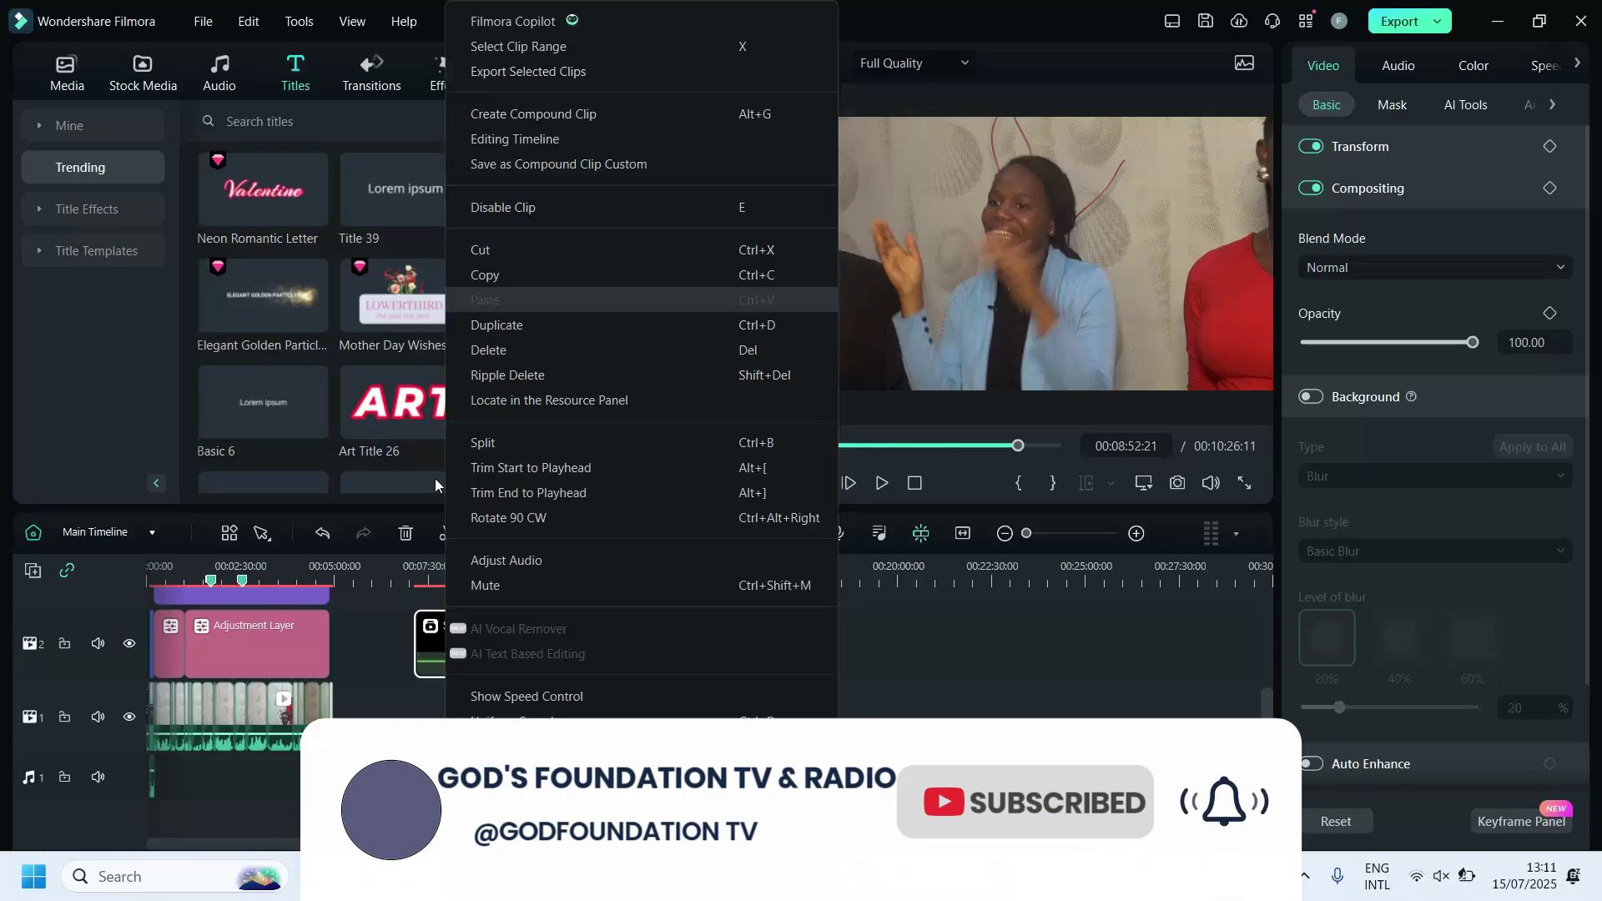
{"action": "left_click", "coordinate": [975, 692]}
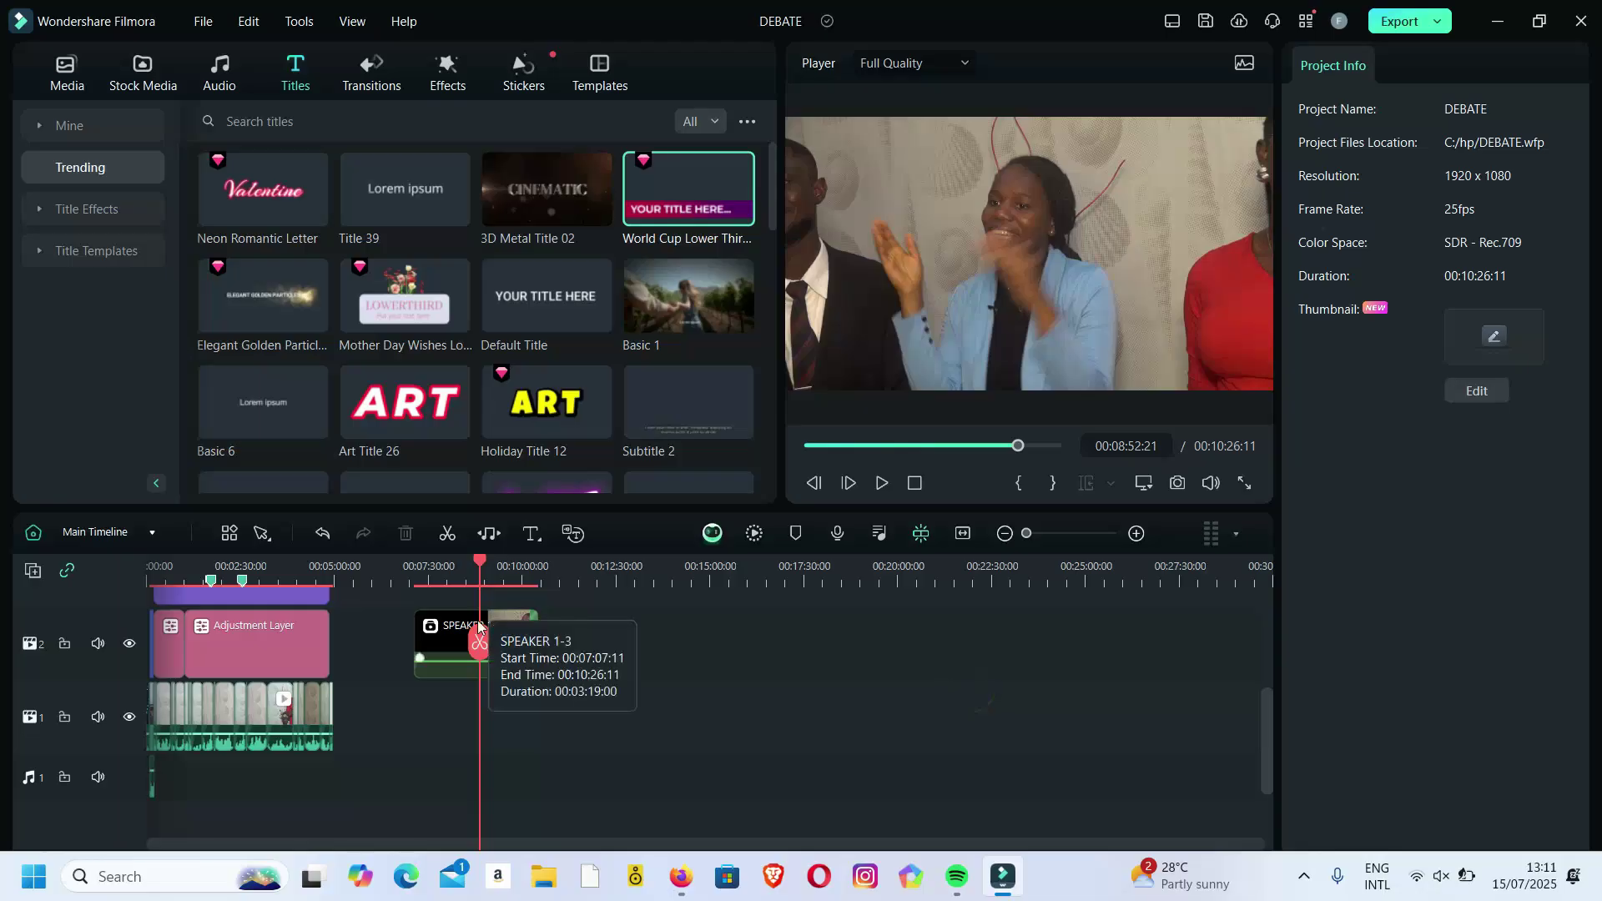
{"action": "left_click", "coordinate": [155, 533]}
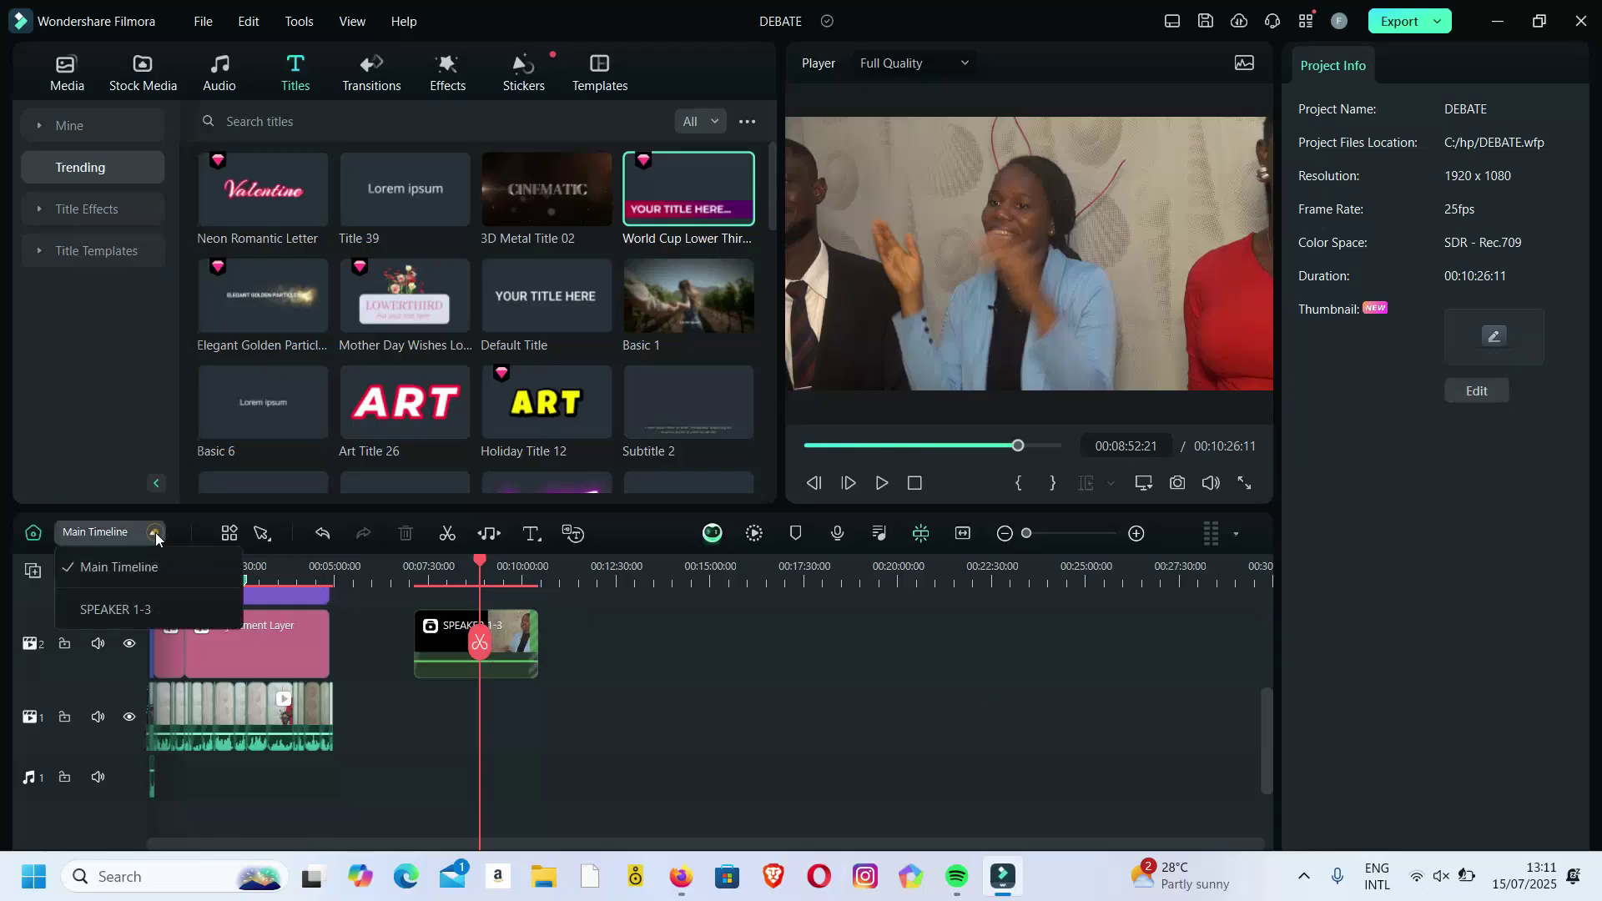
{"action": "left_click", "coordinate": [125, 609]}
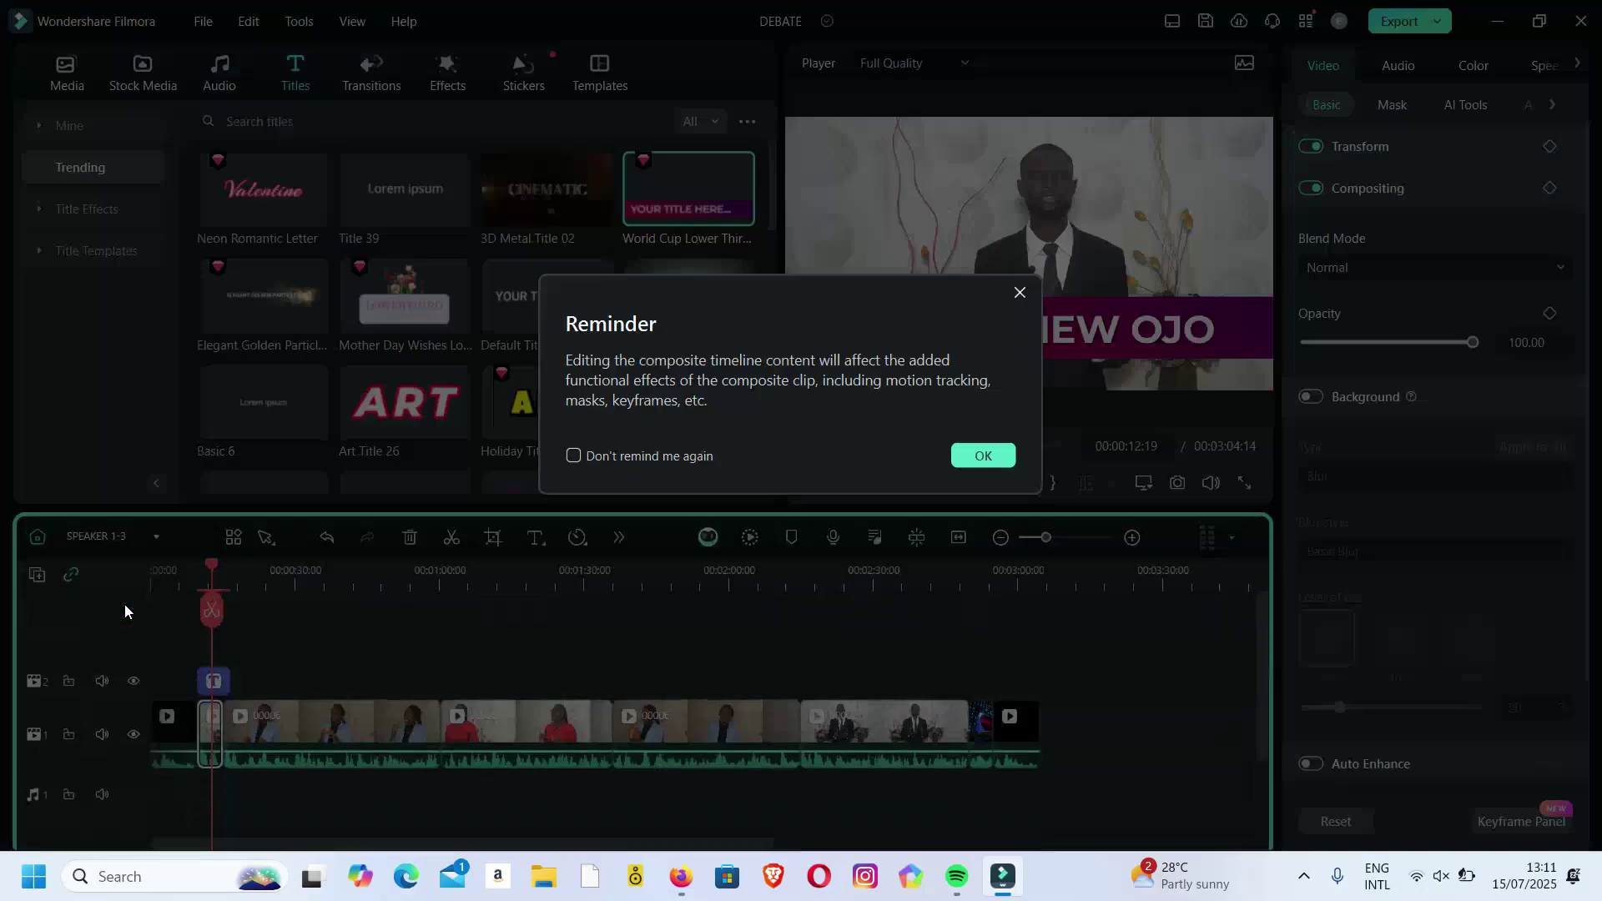
{"action": "left_click", "coordinate": [982, 455]}
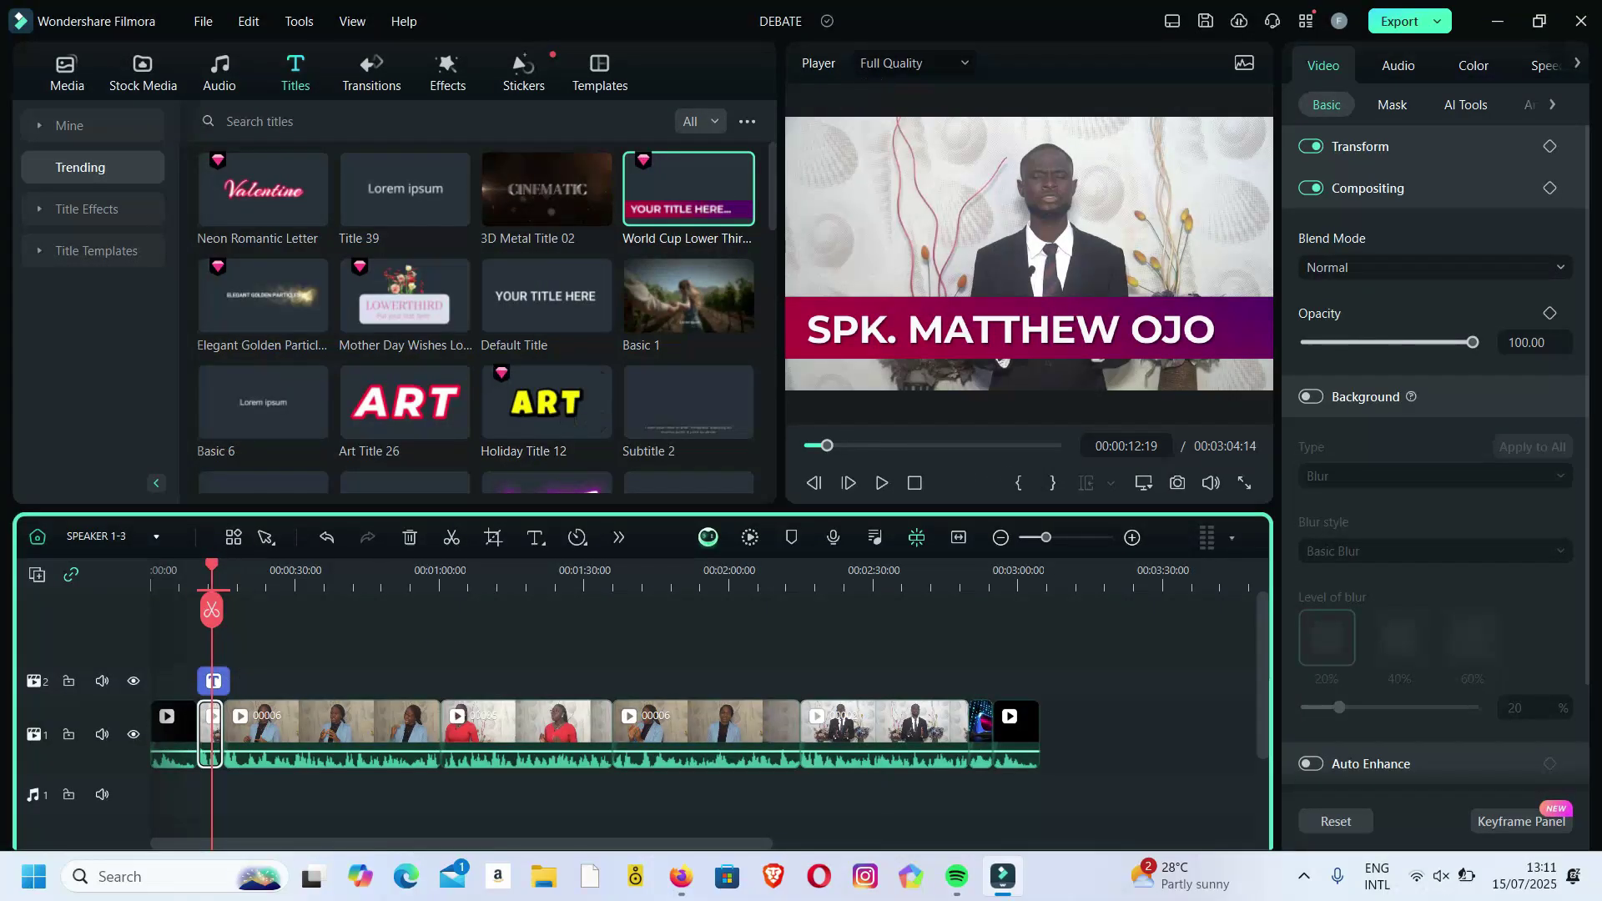
Open the Export dropdown and choose Create Video.
{"action": "left_click", "coordinate": [1442, 25]}
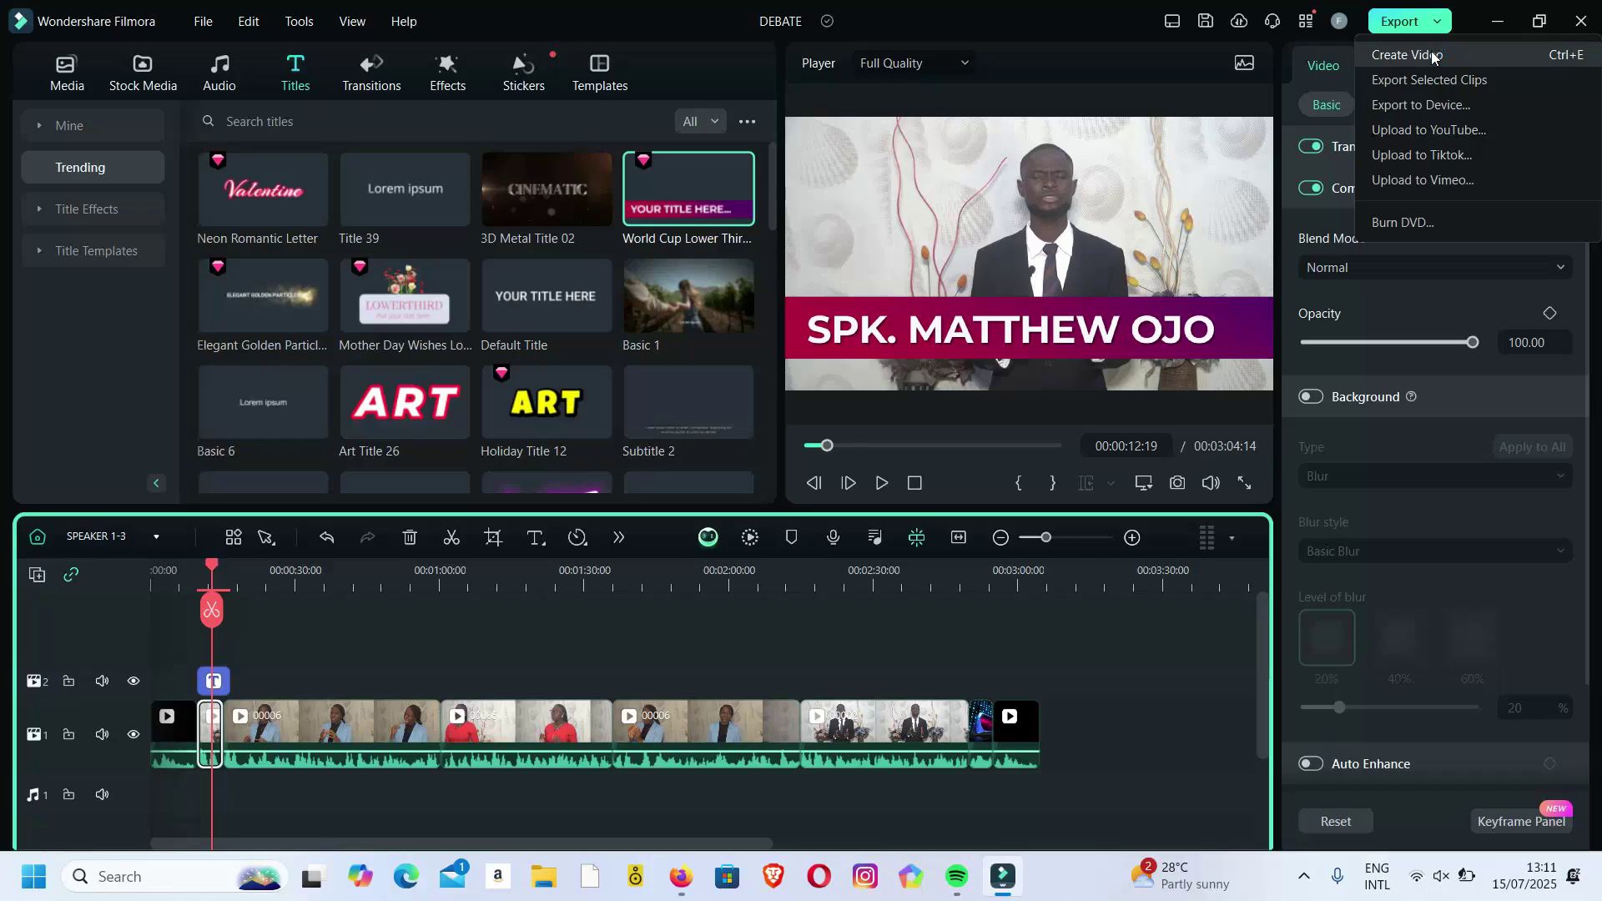
{"action": "left_click", "coordinate": [1434, 56]}
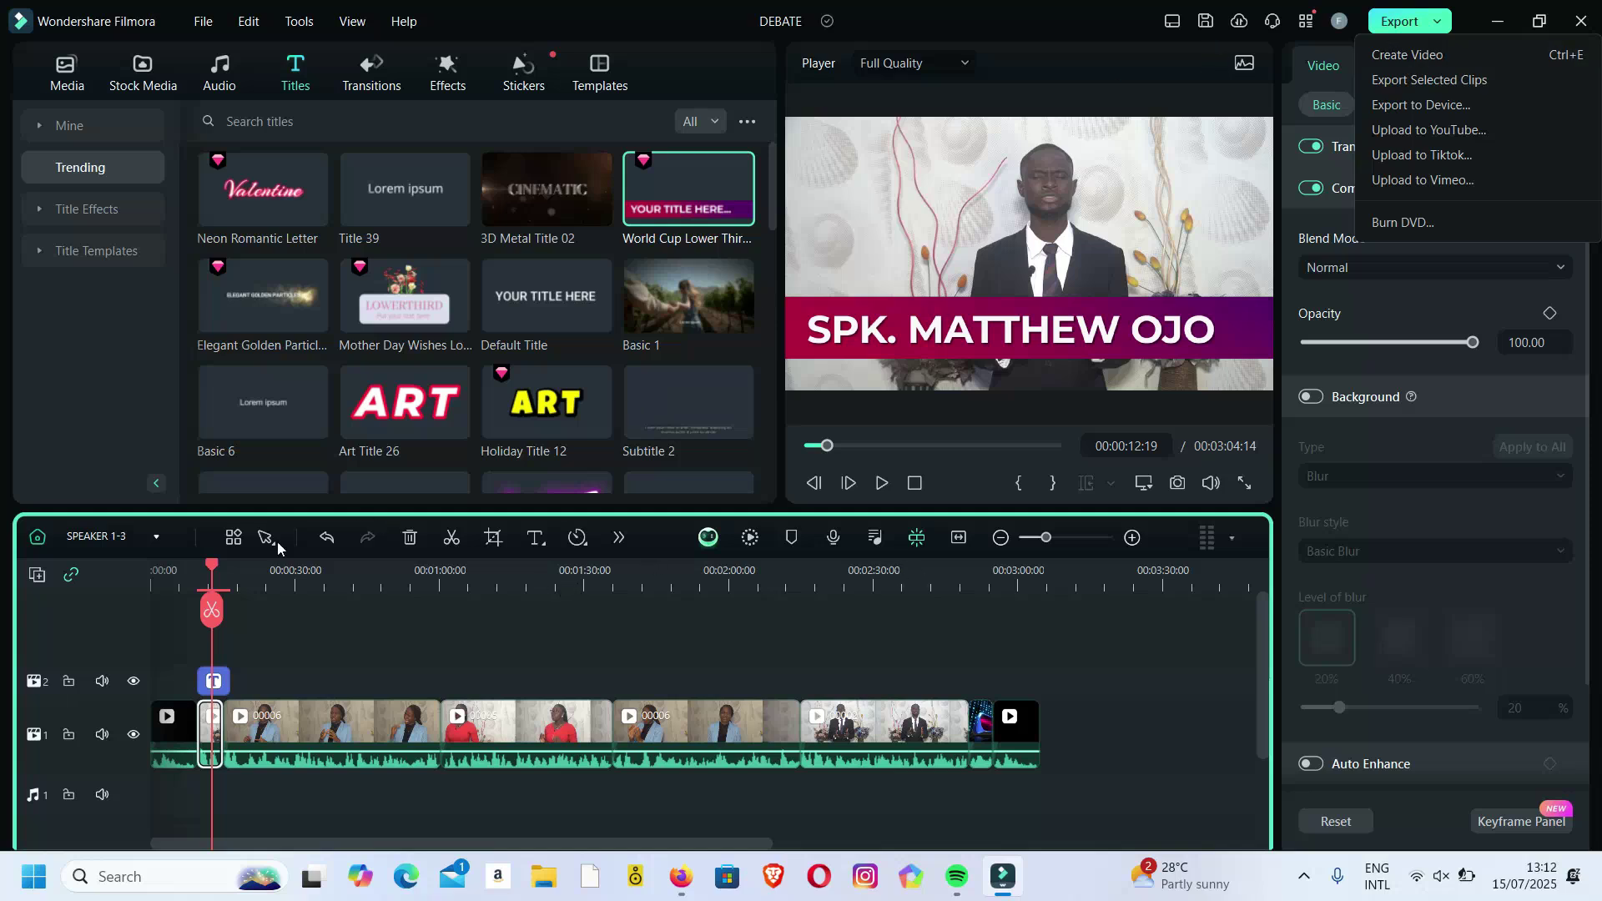
Select the last four clips and create a compound clip named 'SPK1-3, END PART'.
{"action": "left_click", "coordinate": [212, 567]}
{"action": "left_click_drag", "start_coordinate": [212, 567], "coordinate": [398, 582]}
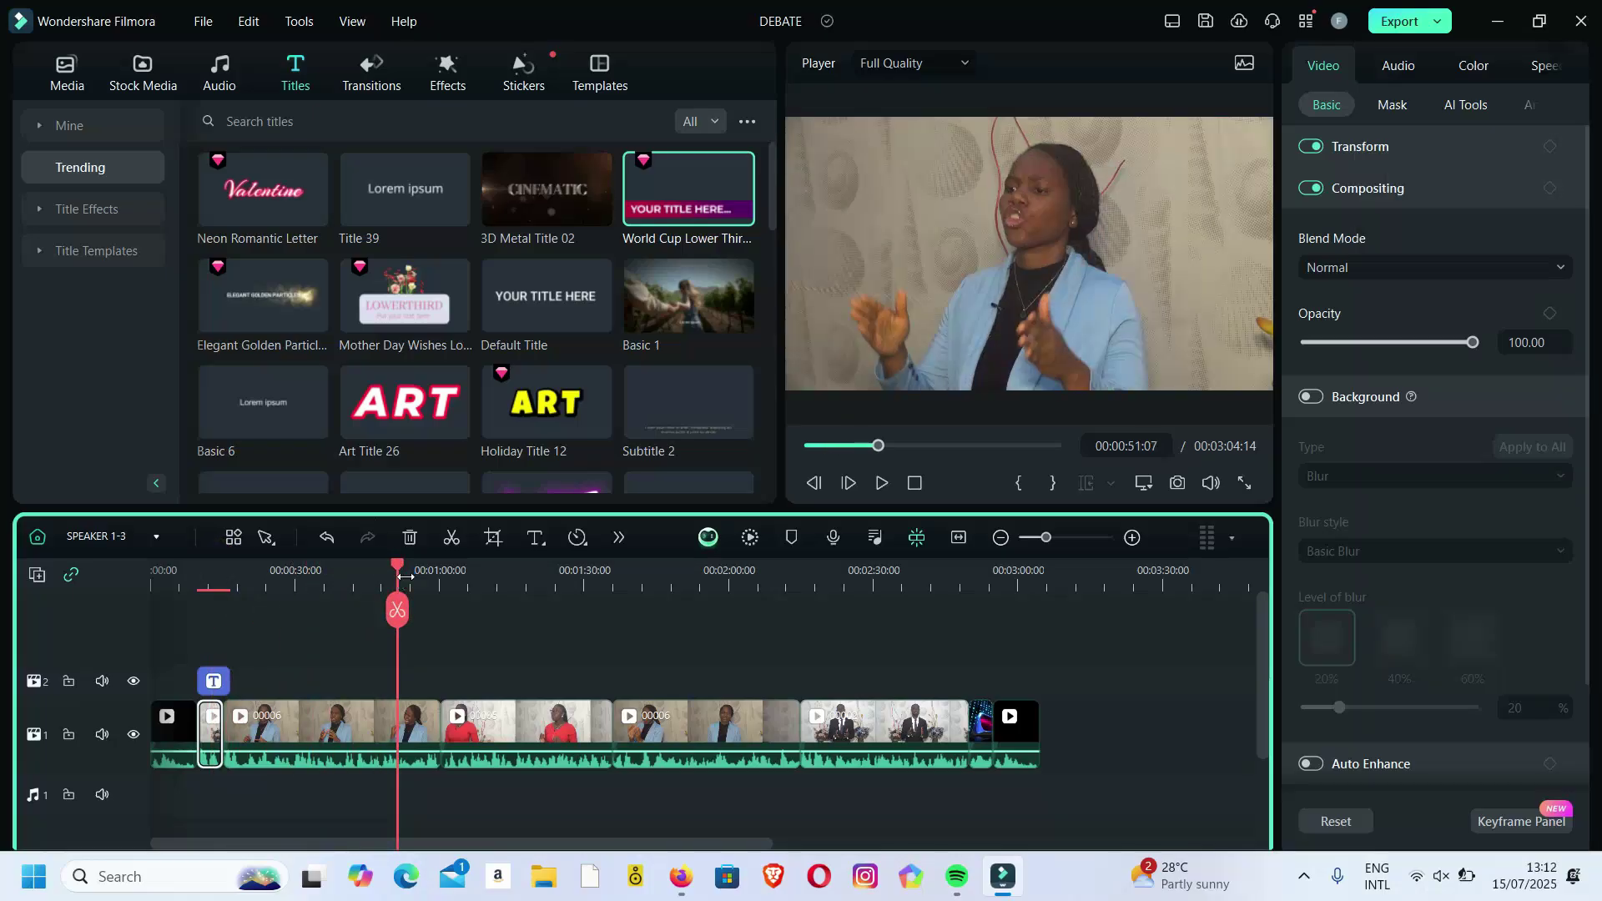
{"action": "left_click_drag", "start_coordinate": [756, 649], "coordinate": [1043, 793]}
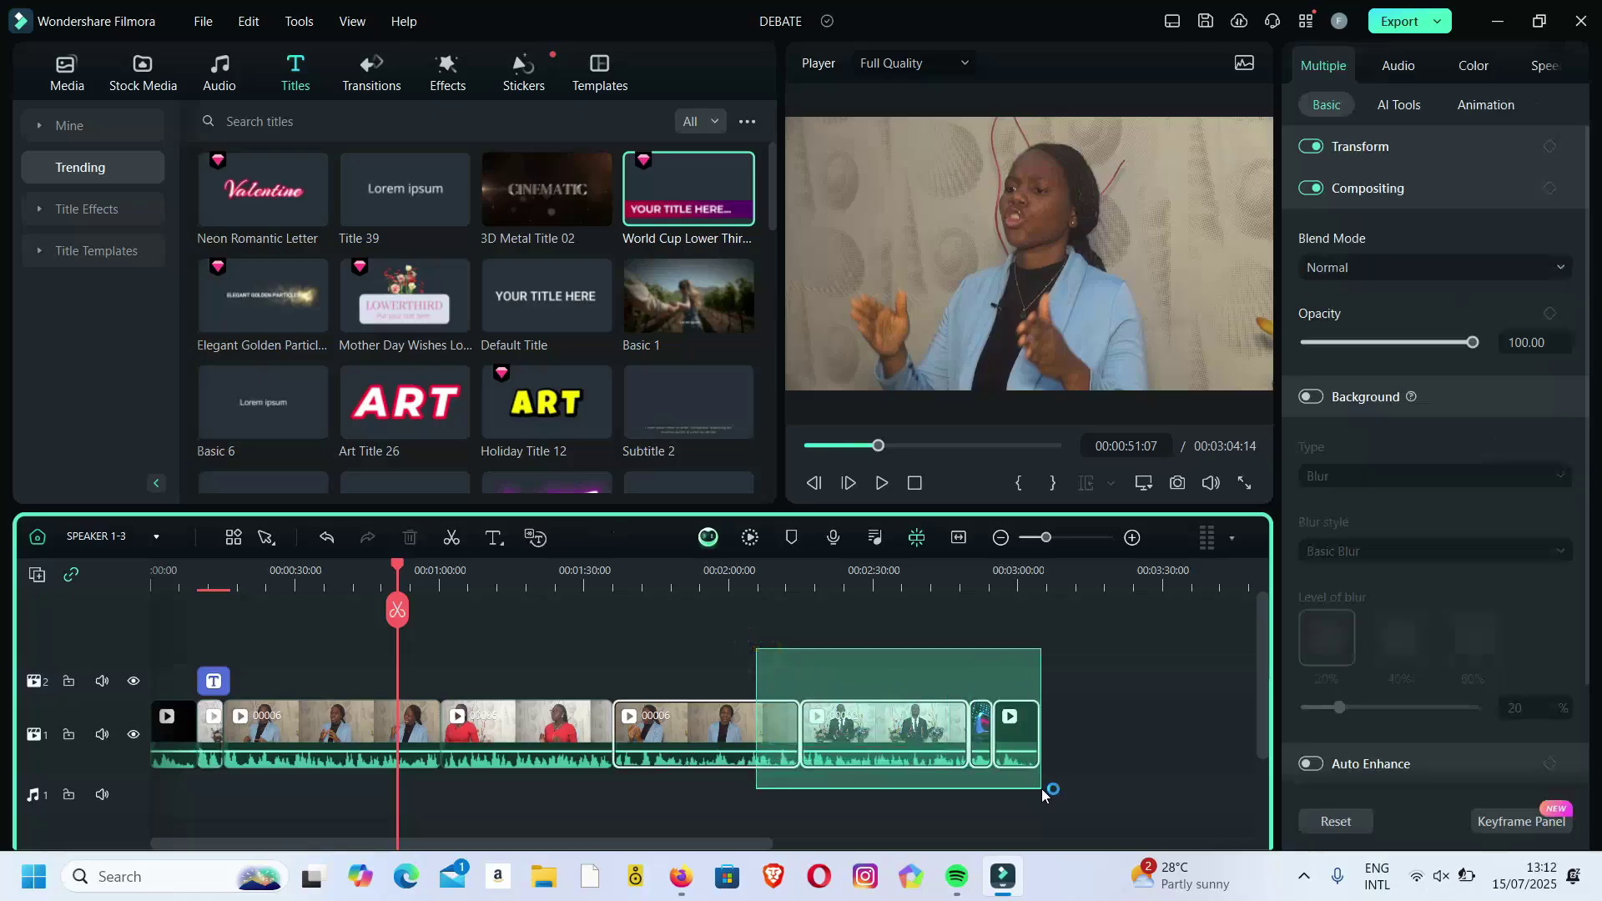
{"action": "right_click", "coordinate": [915, 718]}
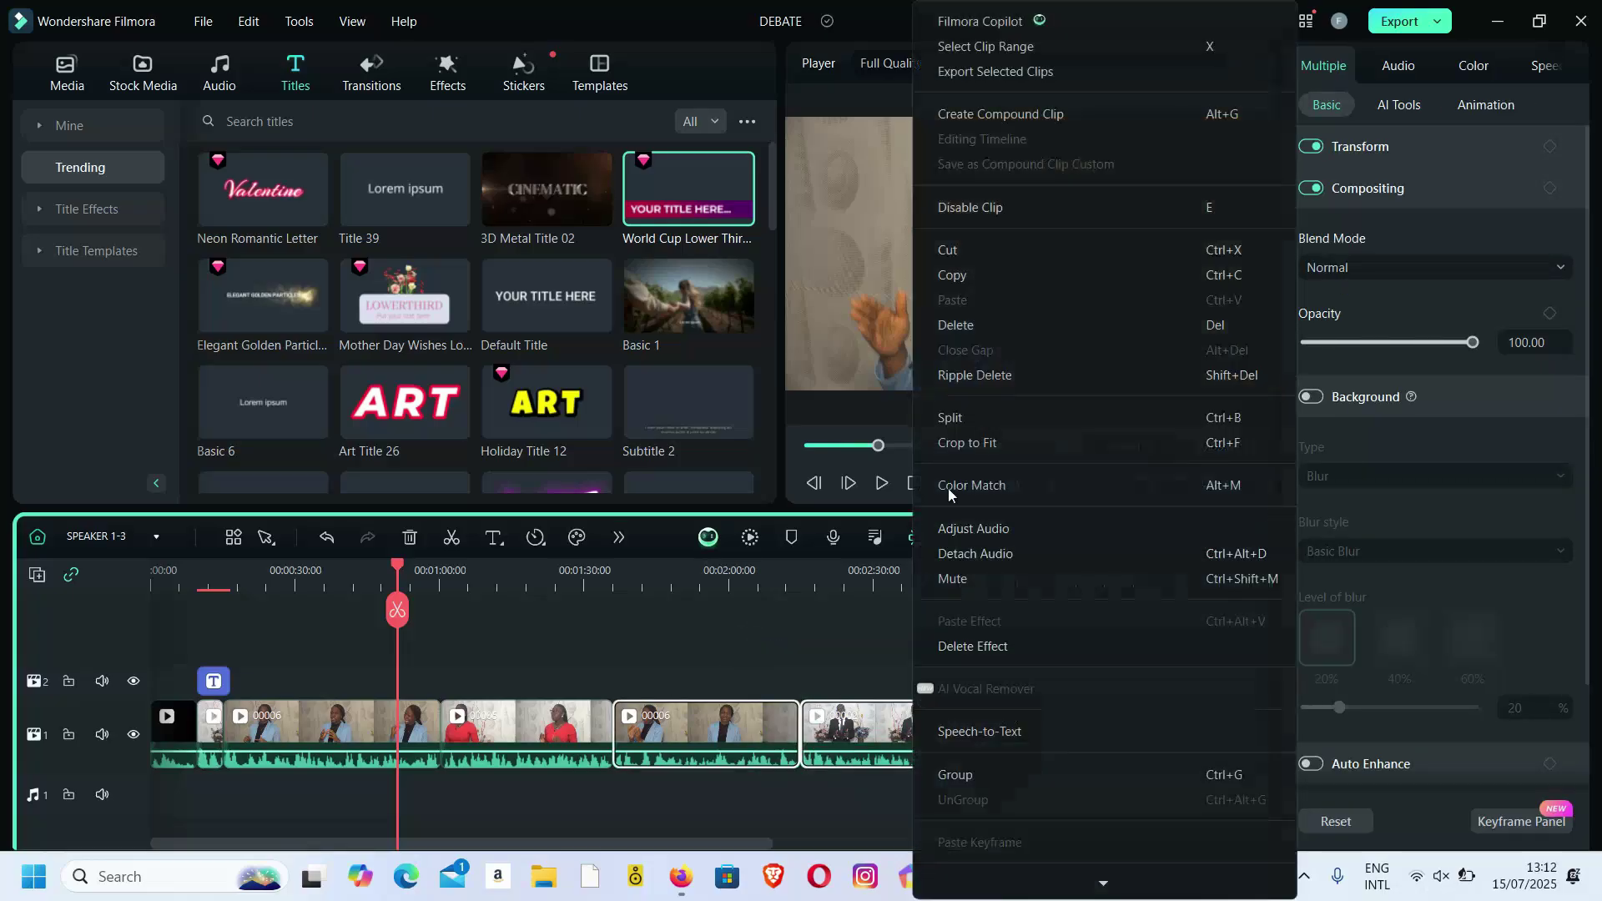
{"action": "left_click", "coordinate": [970, 121]}
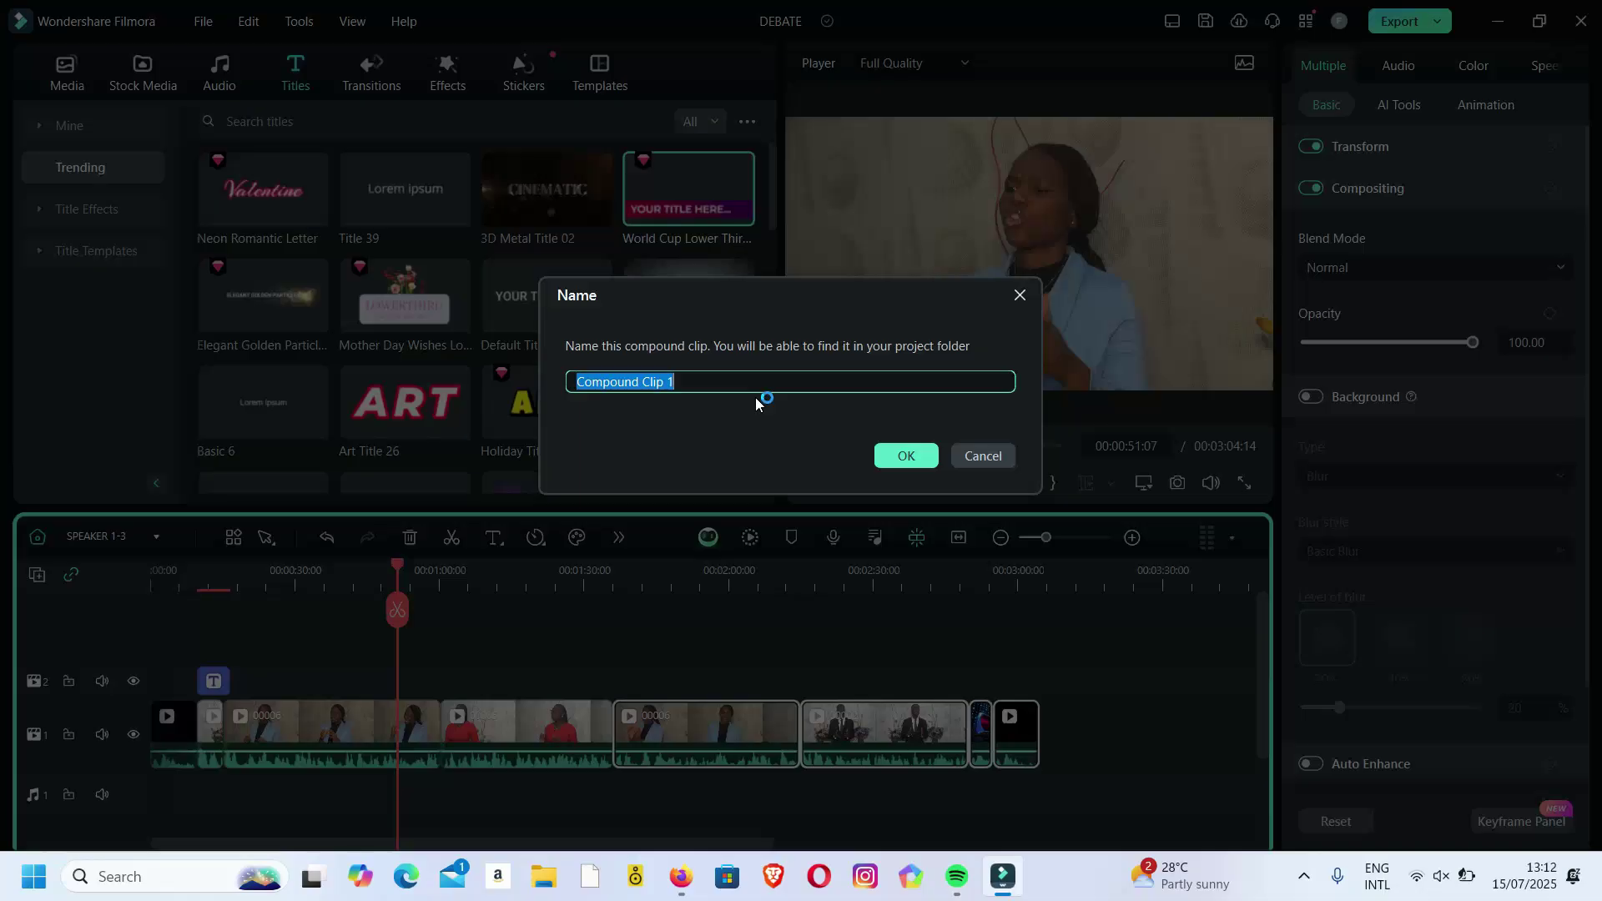
{"action": "type", "text": "SPK"}
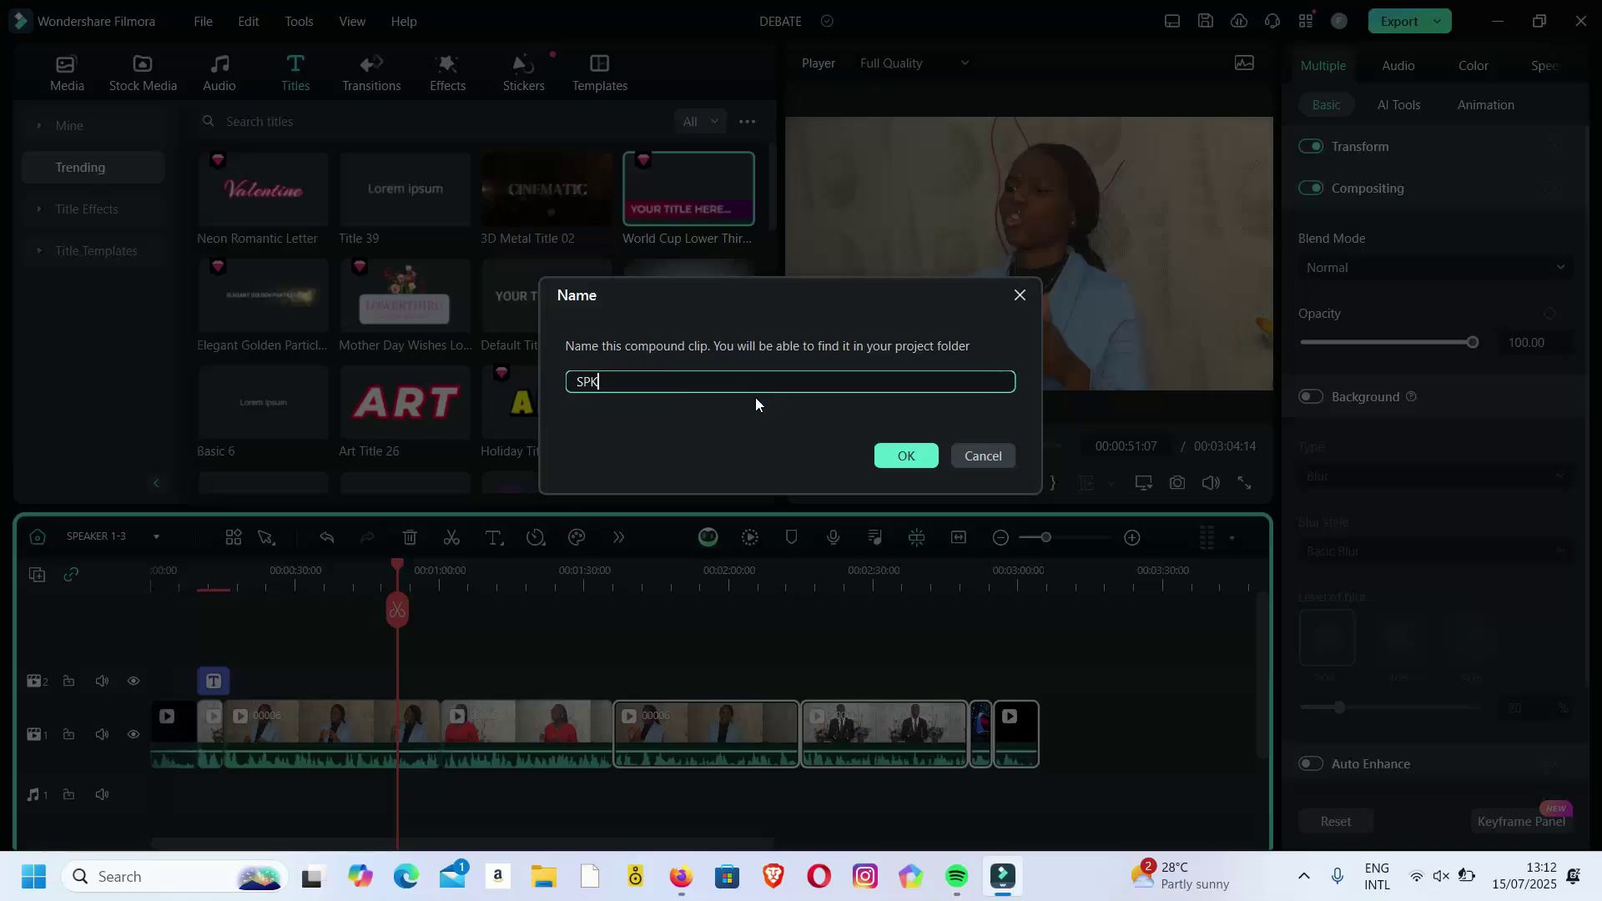
{"action": "type", "text": "1-3, END PART"}
Confirm the SPK1-3, END PART name and switch to that compound clip's own timeline.
{"action": "left_click", "coordinate": [906, 456]}
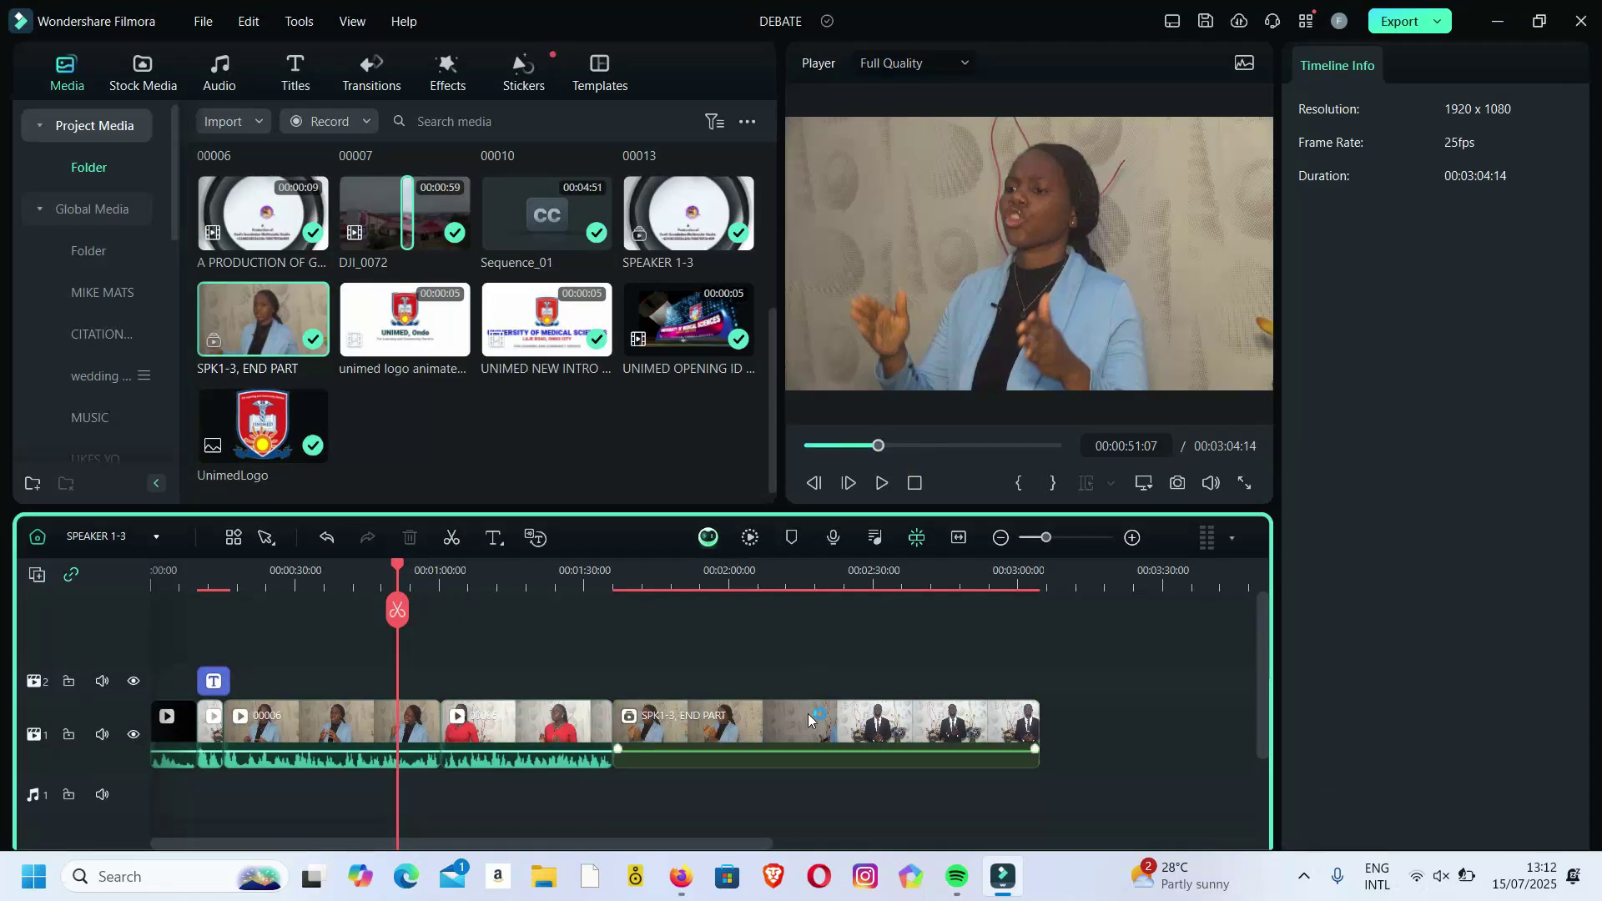
{"action": "left_click", "coordinate": [816, 722]}
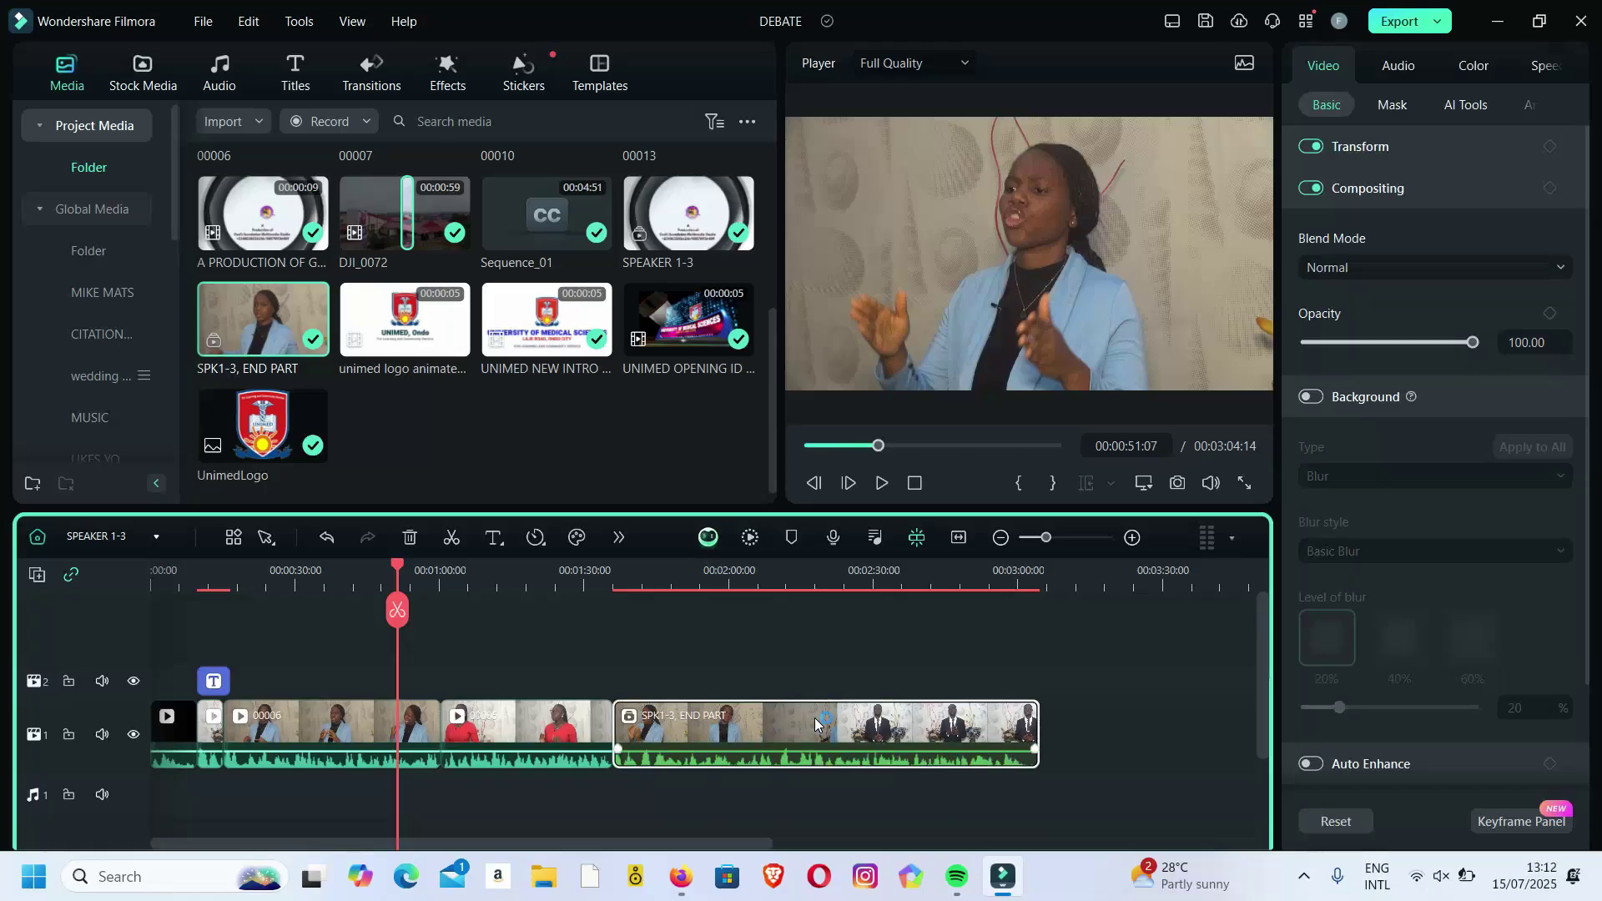
{"action": "left_click", "coordinate": [157, 537]}
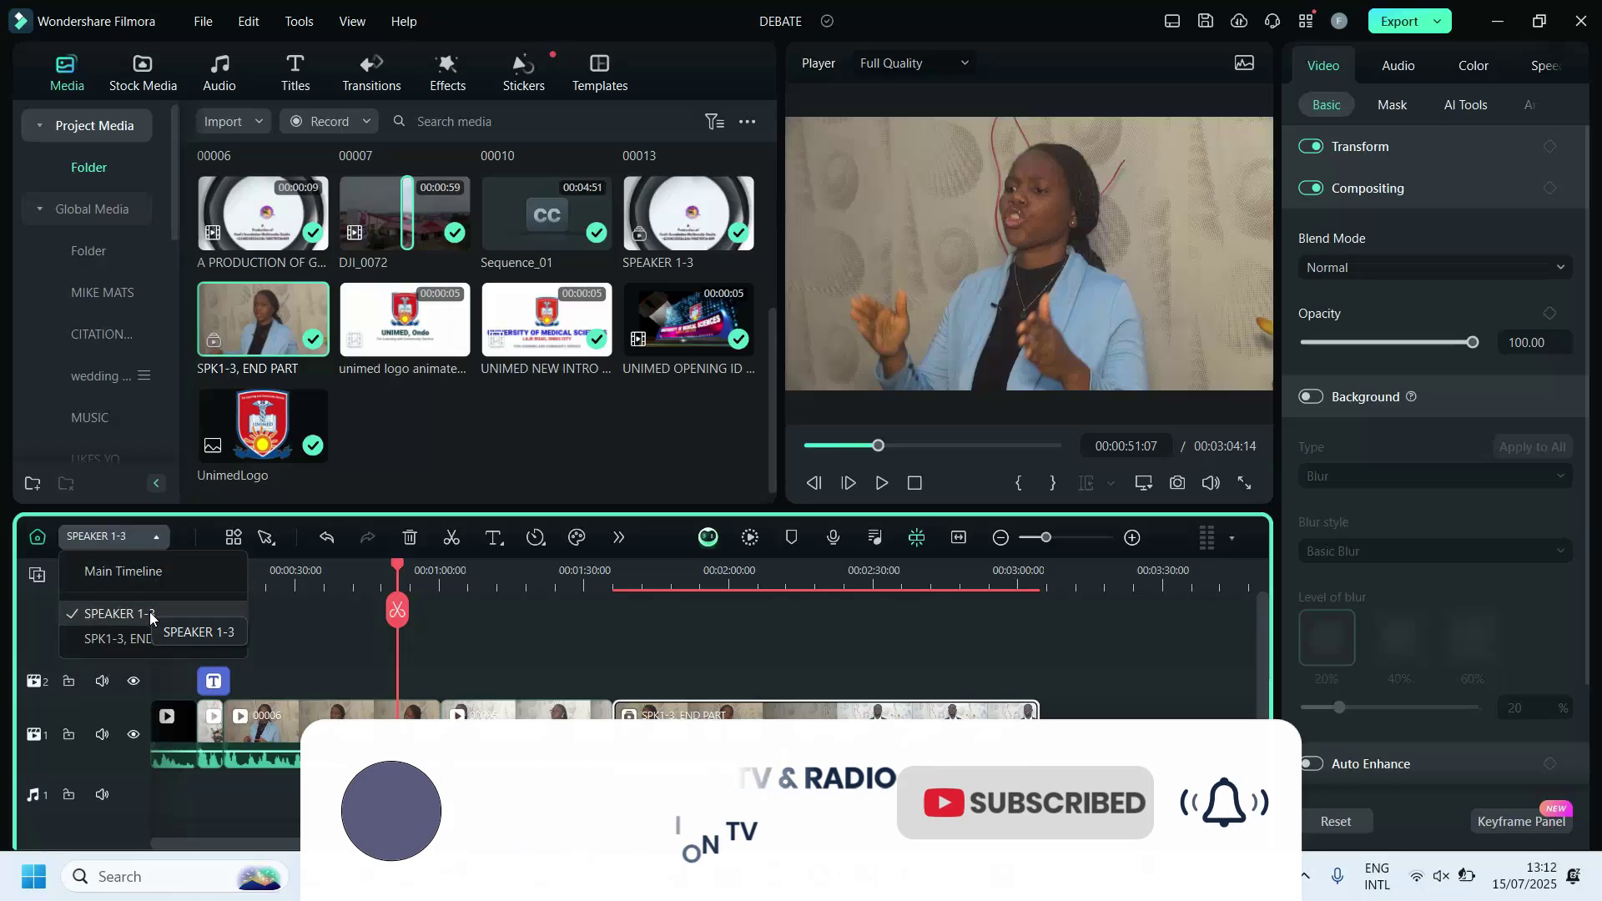
{"action": "left_click", "coordinate": [160, 640]}
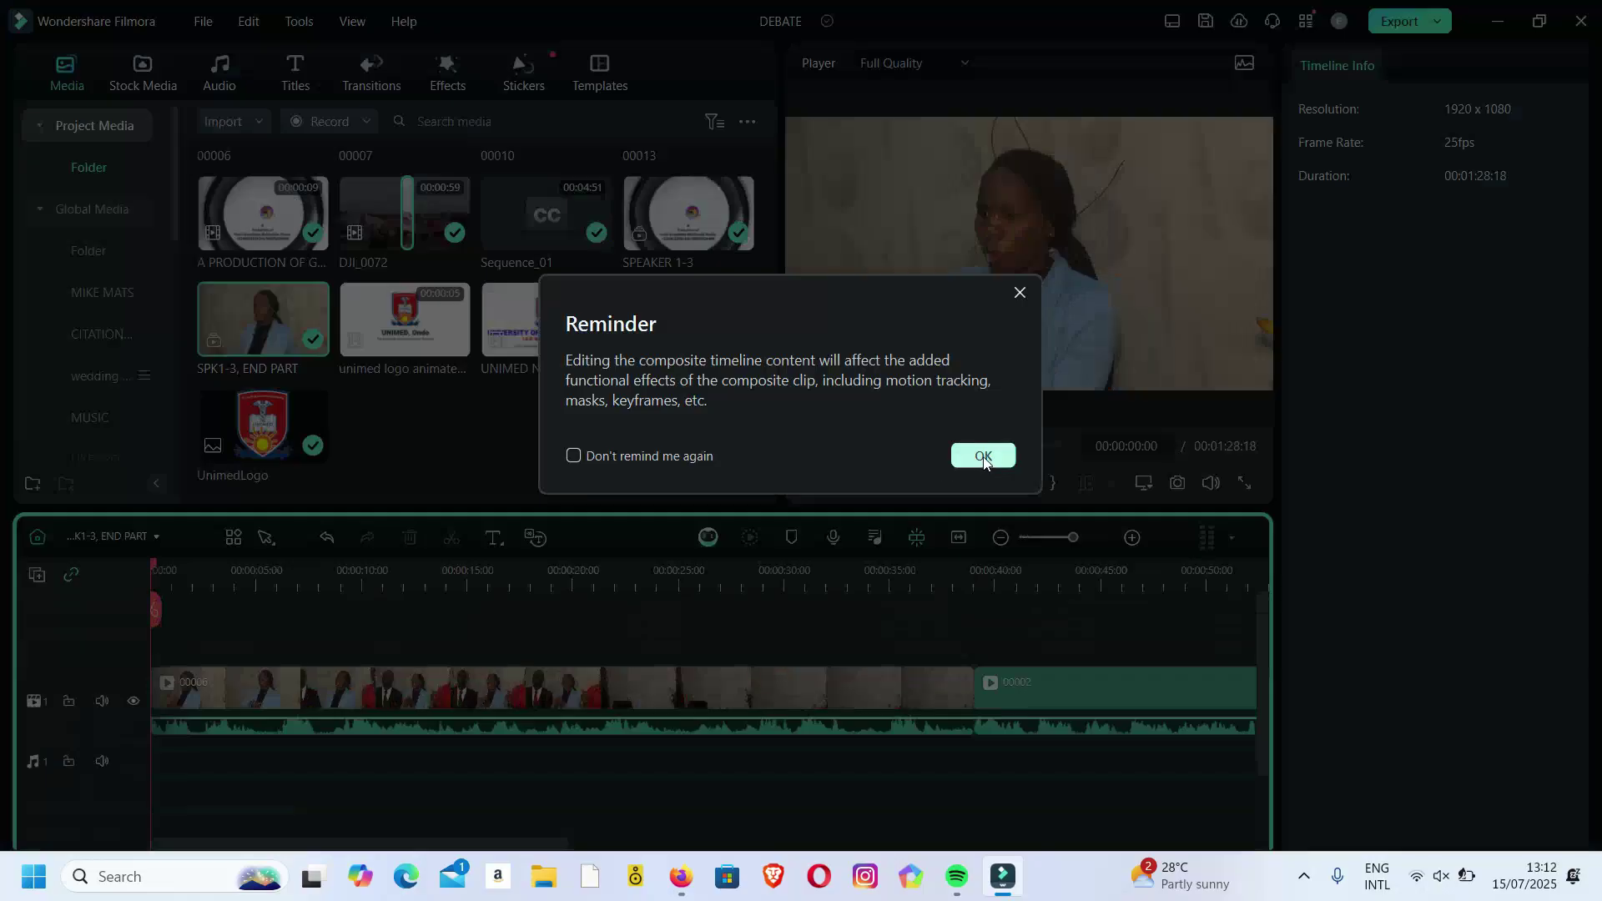
{"action": "left_click", "coordinate": [983, 457]}
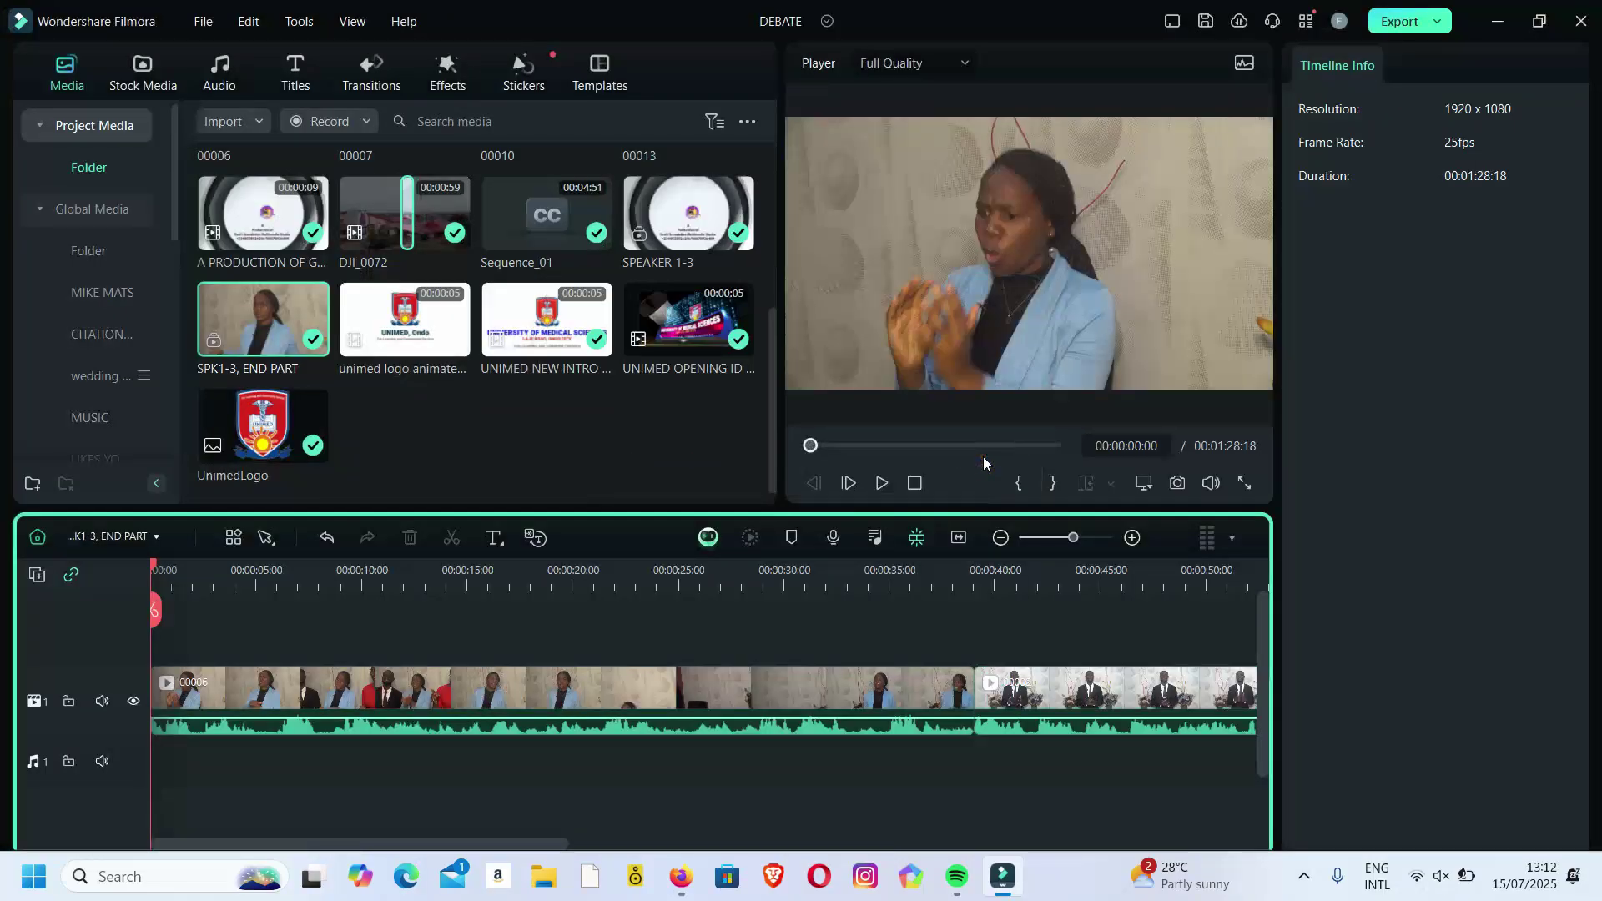